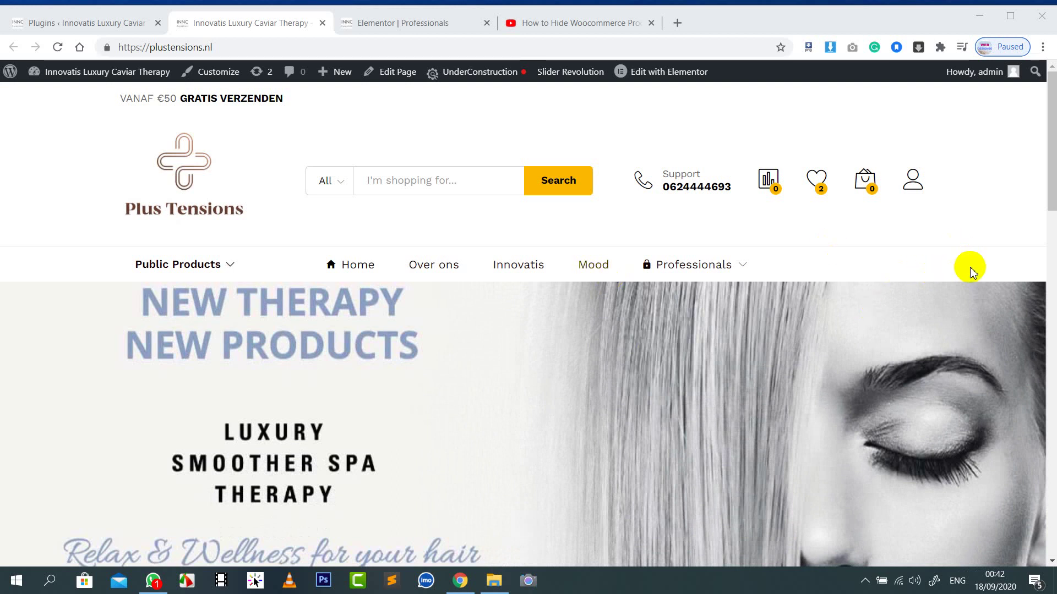
Step: Look over the store's home page, including the banner and the Our Brands section
{"action": "scroll", "coordinate": [970, 268], "scroll_direction": "down", "scroll_amount": 5}
{"action": "scroll", "coordinate": [970, 270], "scroll_direction": "down", "scroll_amount": 5}
{"action": "scroll", "coordinate": [913, 274], "scroll_direction": "up", "scroll_amount": 5}
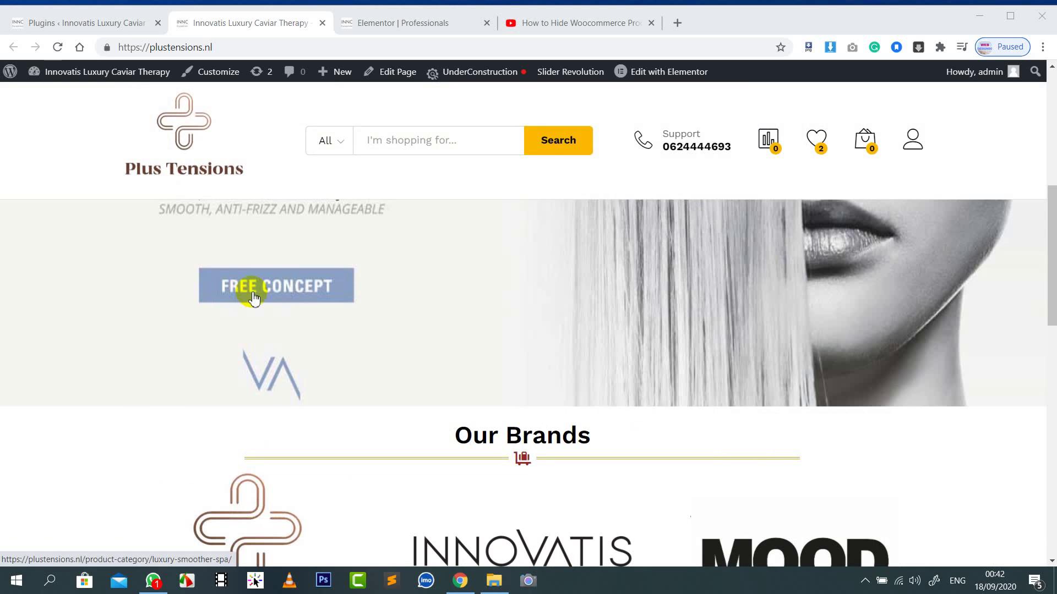
{"action": "scroll", "coordinate": [537, 307], "scroll_direction": "down", "scroll_amount": 10}
{"action": "scroll", "coordinate": [737, 333], "scroll_direction": "up", "scroll_amount": 15}
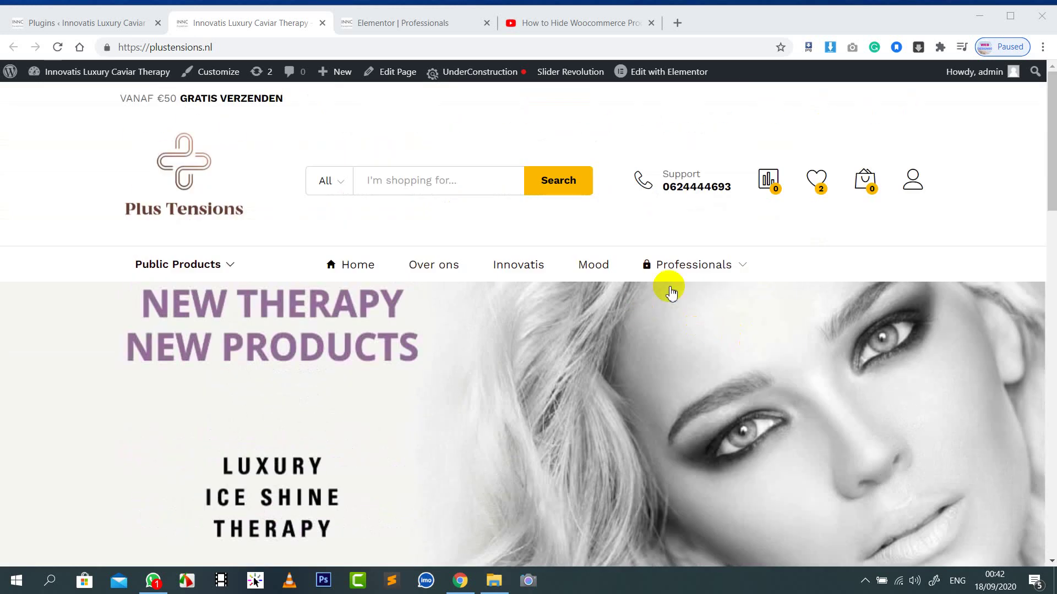
Step: Open the store's Professionals page and examine its brand logos and sign-up form
{"action": "mouse_move", "coordinate": [682, 278]}
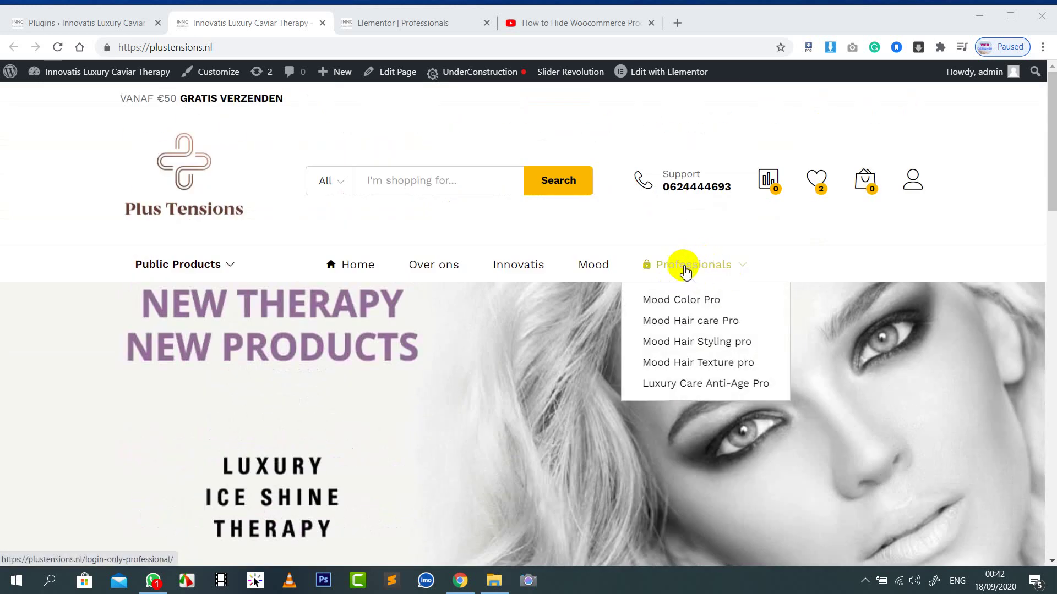
{"action": "left_click", "coordinate": [700, 270]}
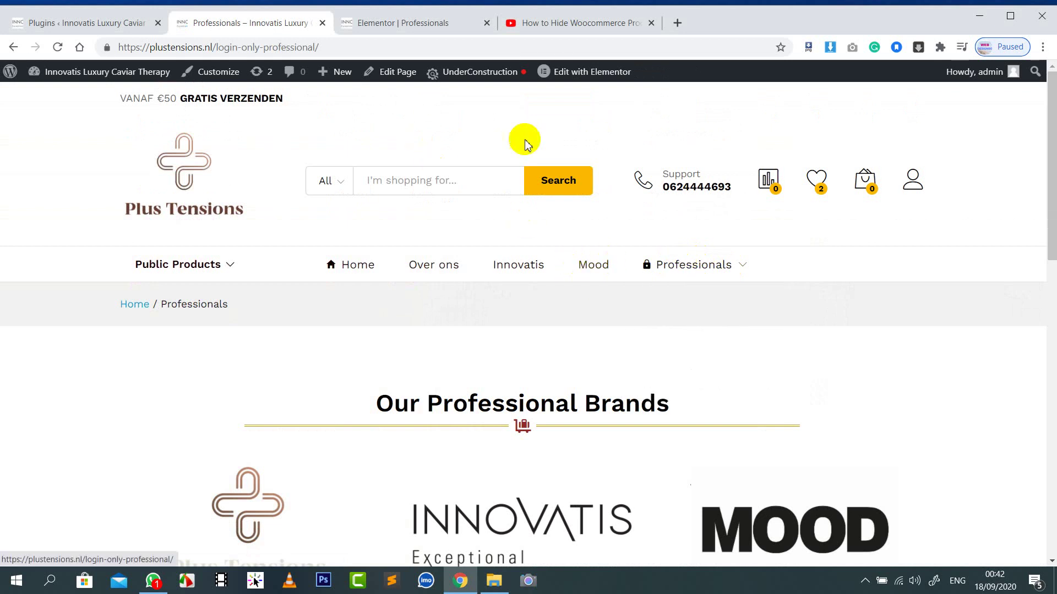
{"action": "scroll", "coordinate": [708, 201], "scroll_direction": "down", "scroll_amount": 9}
{"action": "scroll", "coordinate": [359, 260], "scroll_direction": "up", "scroll_amount": 3}
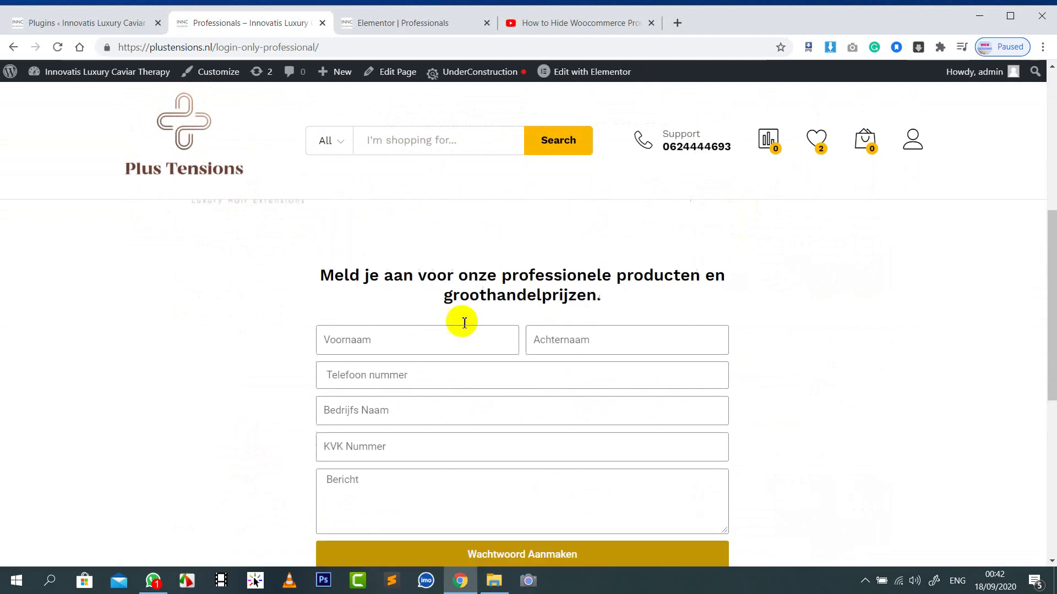
{"action": "scroll", "coordinate": [474, 319], "scroll_direction": "down", "scroll_amount": 1}
{"action": "scroll", "coordinate": [614, 341], "scroll_direction": "up", "scroll_amount": 8}
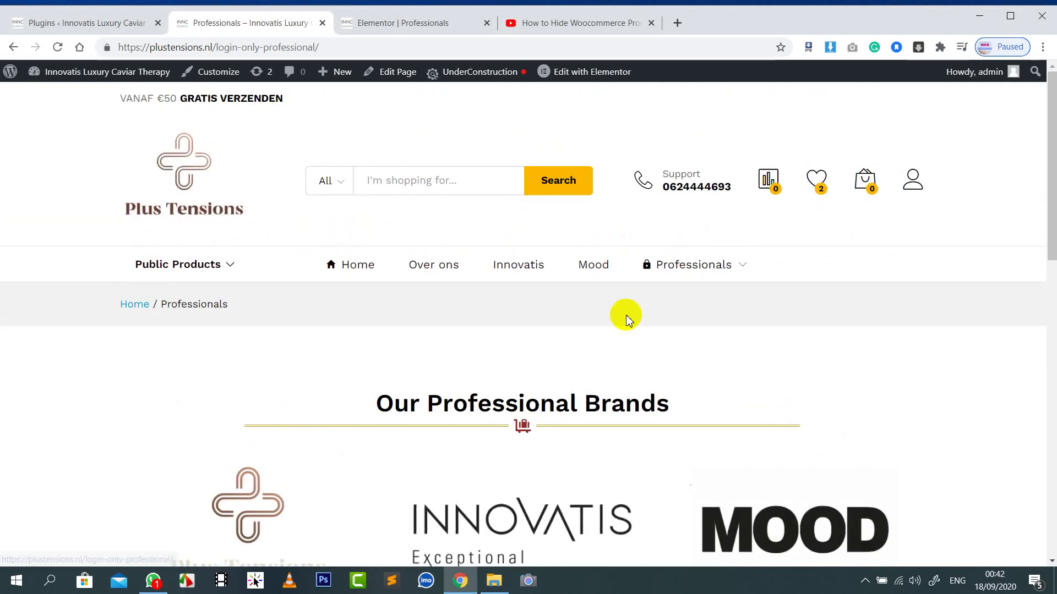
{"action": "scroll", "coordinate": [626, 313], "scroll_direction": "down", "scroll_amount": 4}
{"action": "mouse_move", "coordinate": [622, 316]}
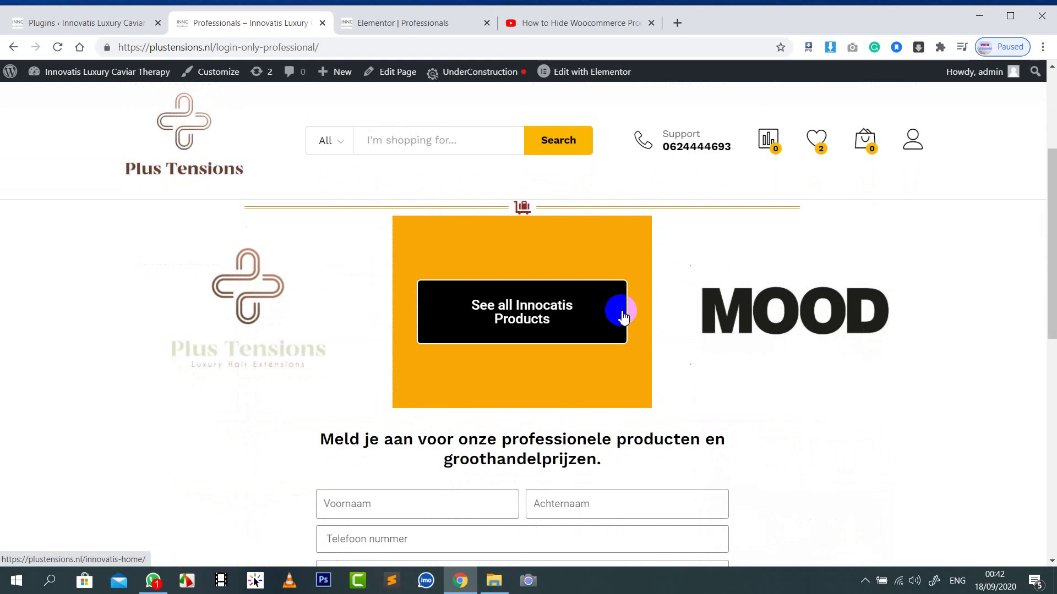
Step: Go to the WordPress admin's page for adding plugins and search for "popup maker"
{"action": "left_click", "coordinate": [98, 27]}
{"action": "scroll", "coordinate": [71, 366], "scroll_direction": "down", "scroll_amount": 4}
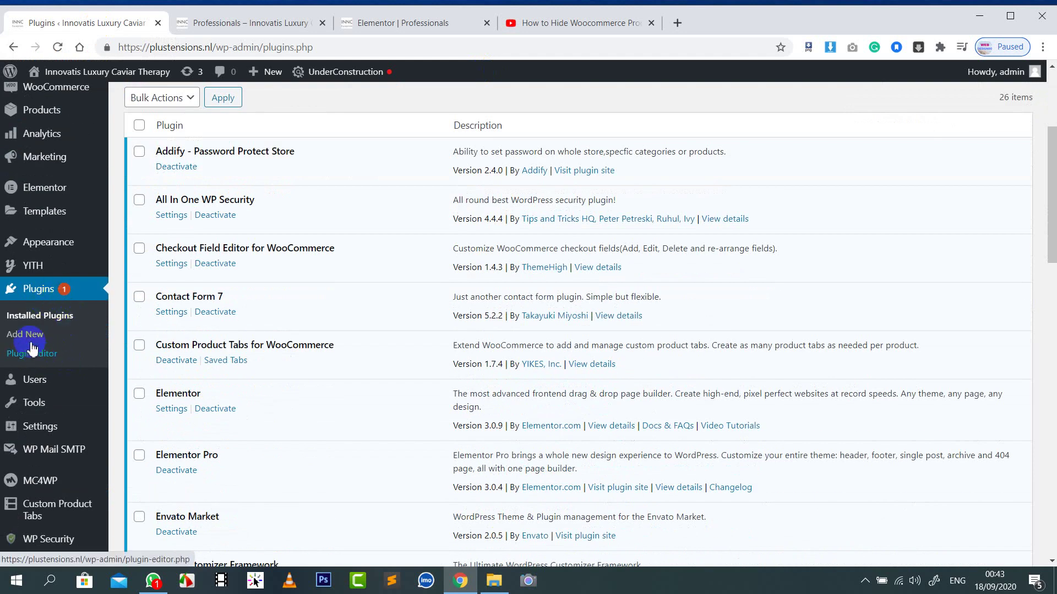
{"action": "left_click", "coordinate": [24, 335]}
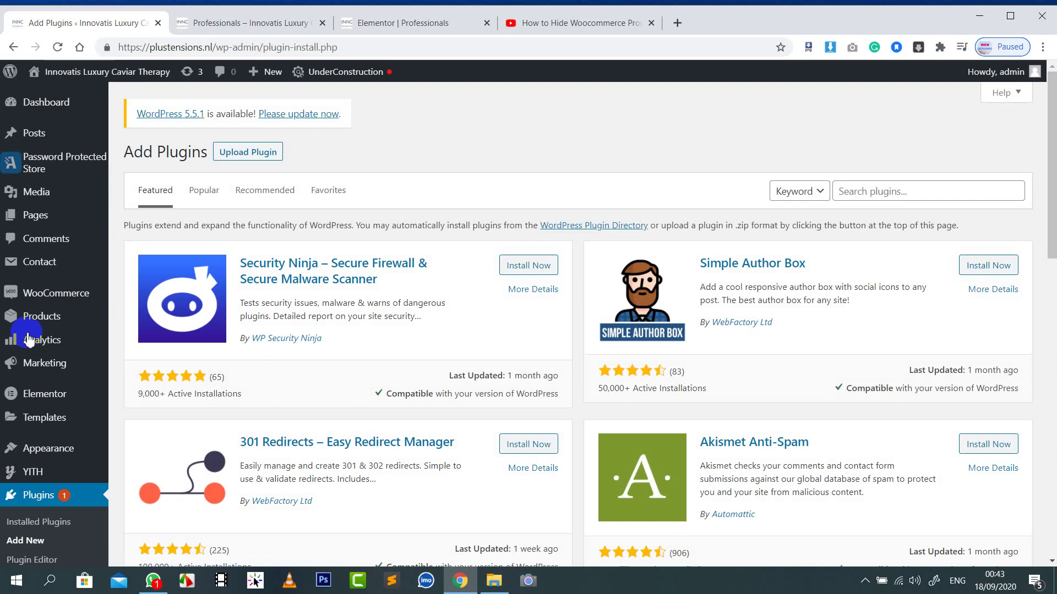
{"action": "left_click", "coordinate": [889, 199]}
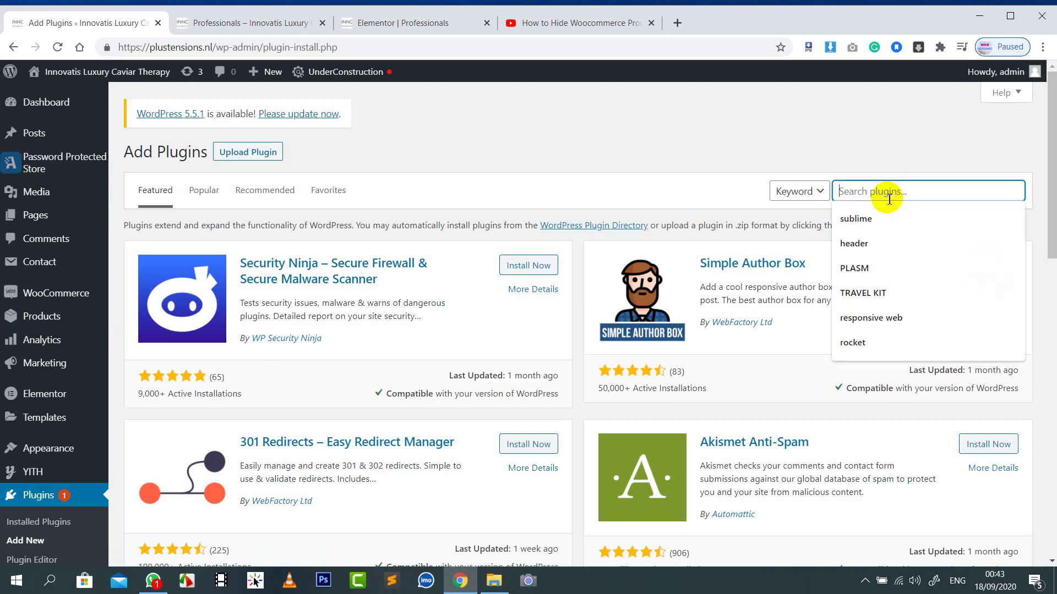
{"action": "type", "text": "popup maker"}
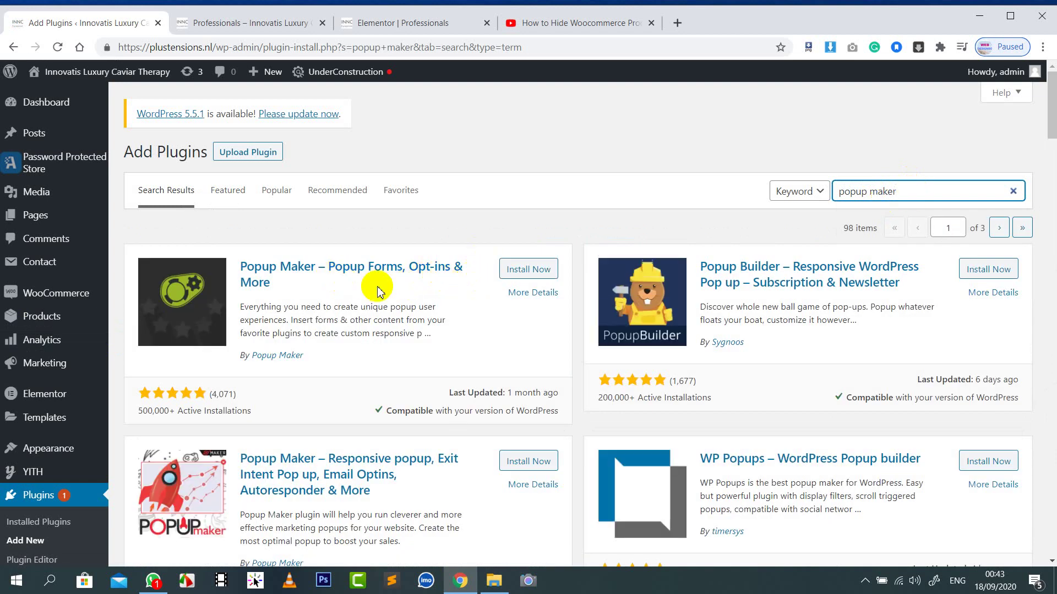
Step: Install and activate the "Popup Maker – Popup Forms, Opt-ins & More" plugin, and check it in the installed plugins
{"action": "left_click", "coordinate": [520, 270]}
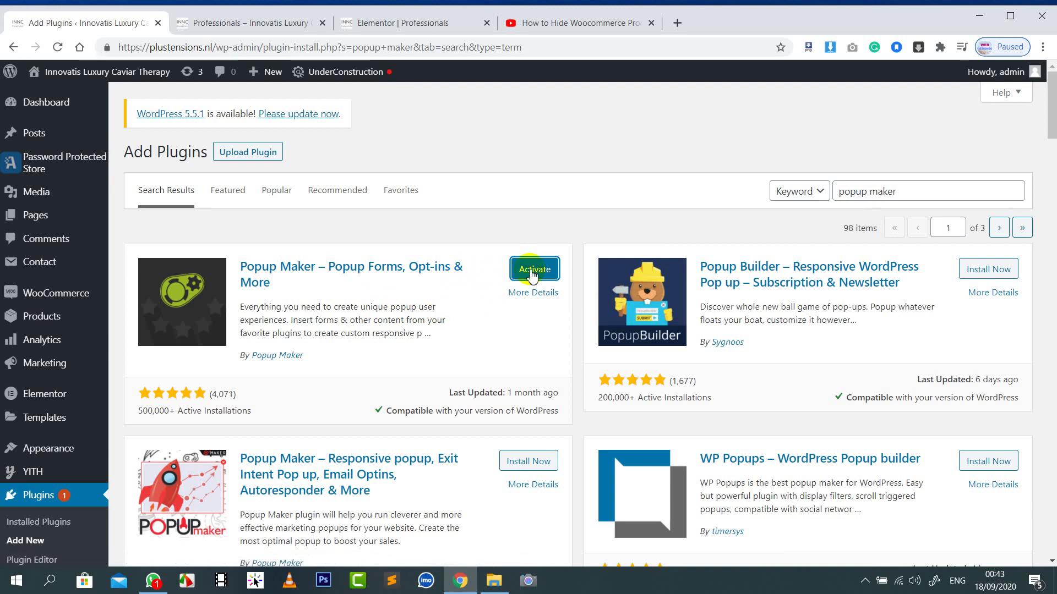
{"action": "left_click", "coordinate": [532, 270]}
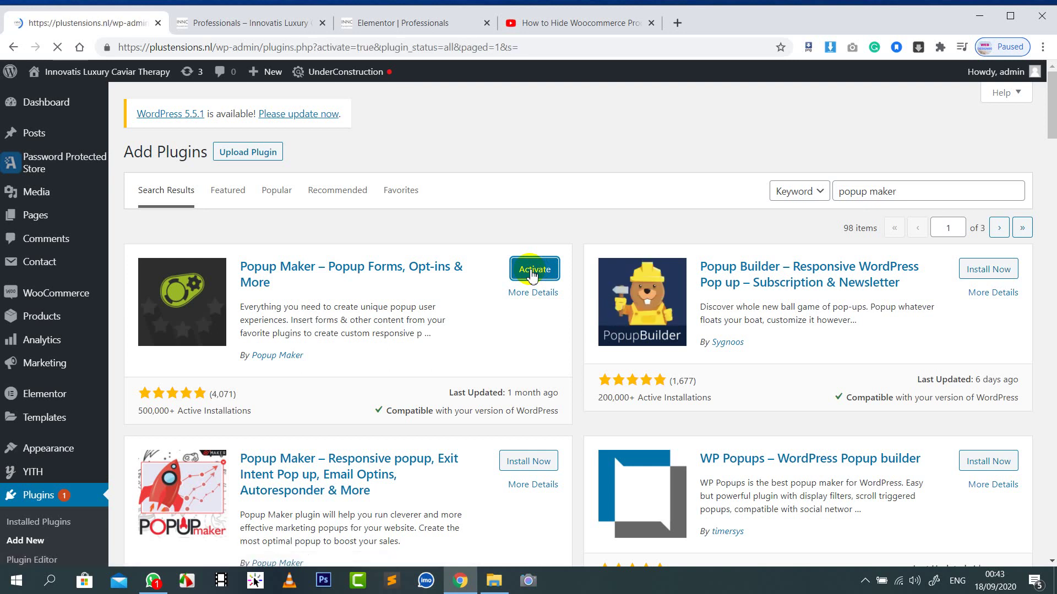
{"action": "scroll", "coordinate": [537, 273], "scroll_direction": "down", "scroll_amount": 7}
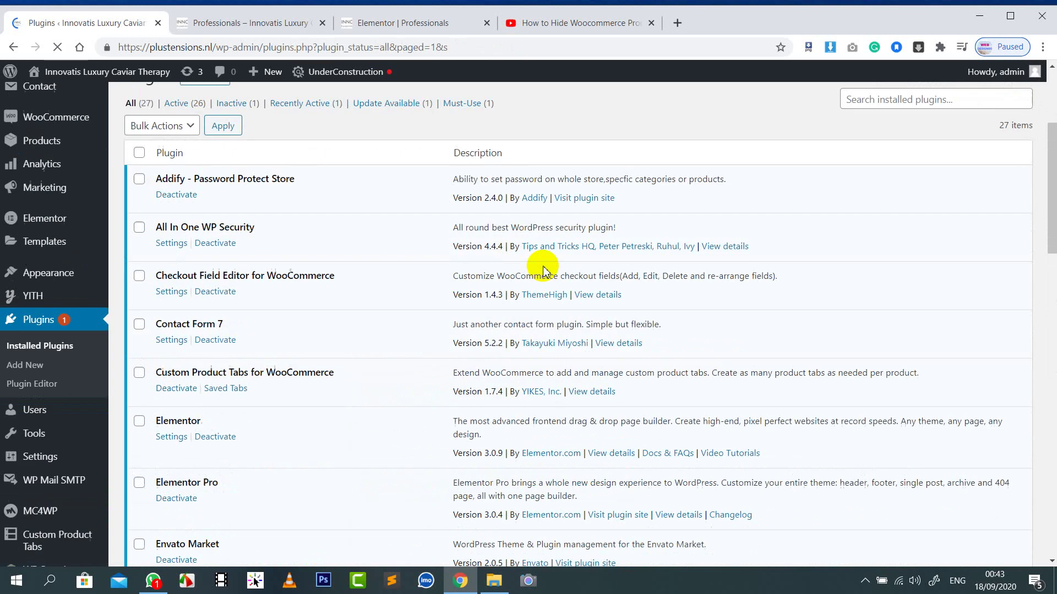
{"action": "scroll", "coordinate": [544, 271], "scroll_direction": "down", "scroll_amount": 7}
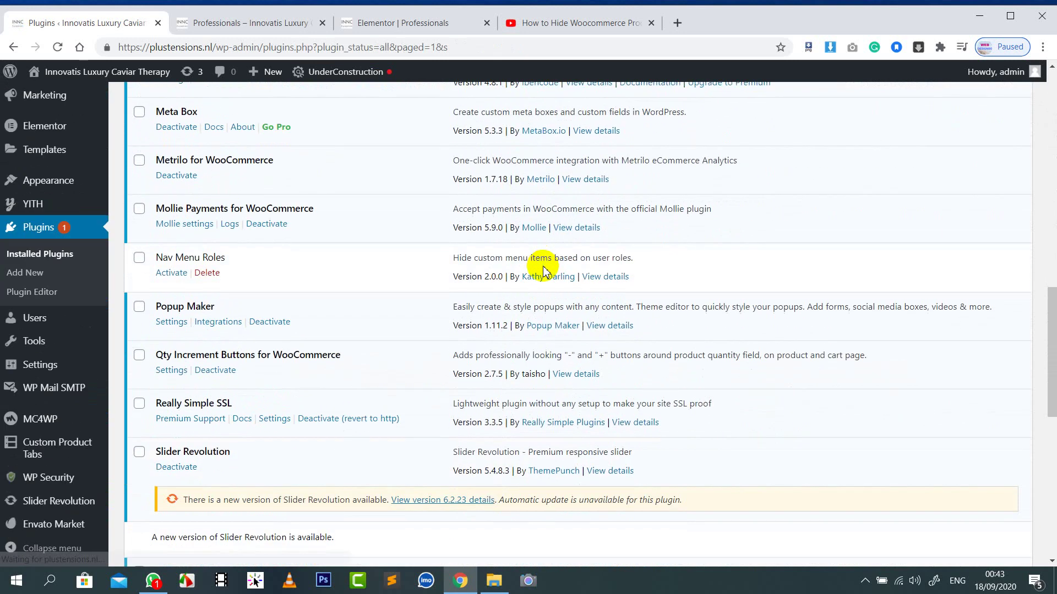
{"action": "scroll", "coordinate": [543, 270], "scroll_direction": "up", "scroll_amount": 15}
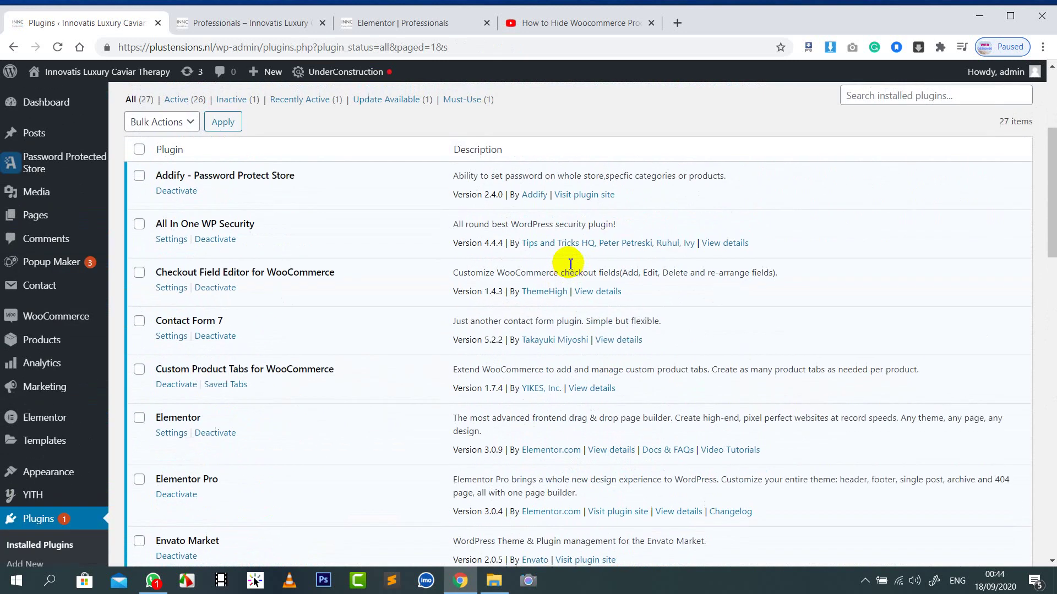
Step: Open Popup Maker's list of all popups, dismiss the welcome tip and move the existing "pop" popup to the trash
{"action": "scroll", "coordinate": [641, 282], "scroll_direction": "down", "scroll_amount": 1}
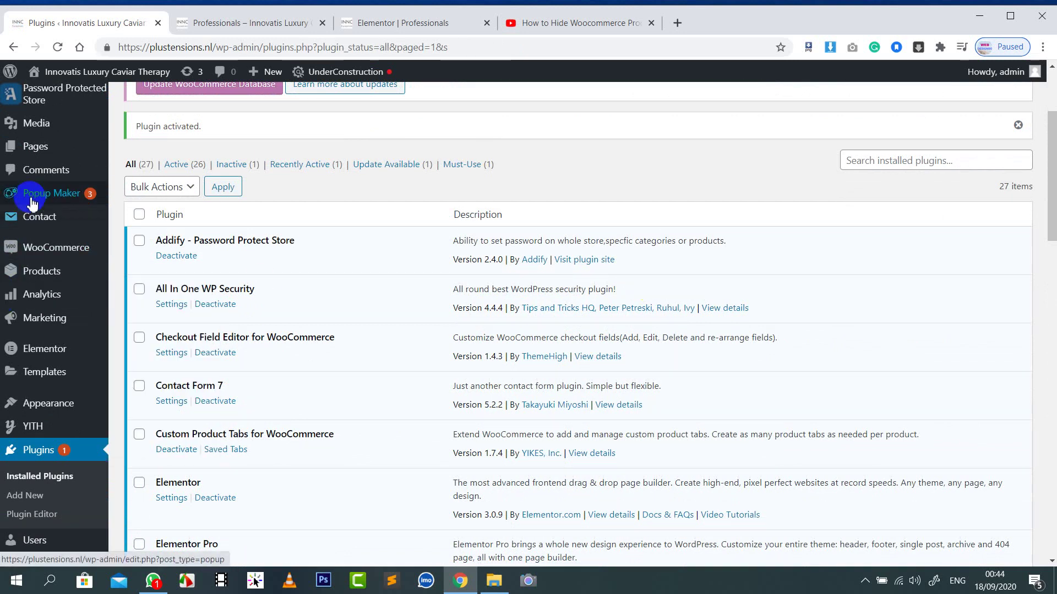
{"action": "scroll", "coordinate": [30, 198], "scroll_direction": "up", "scroll_amount": 3}
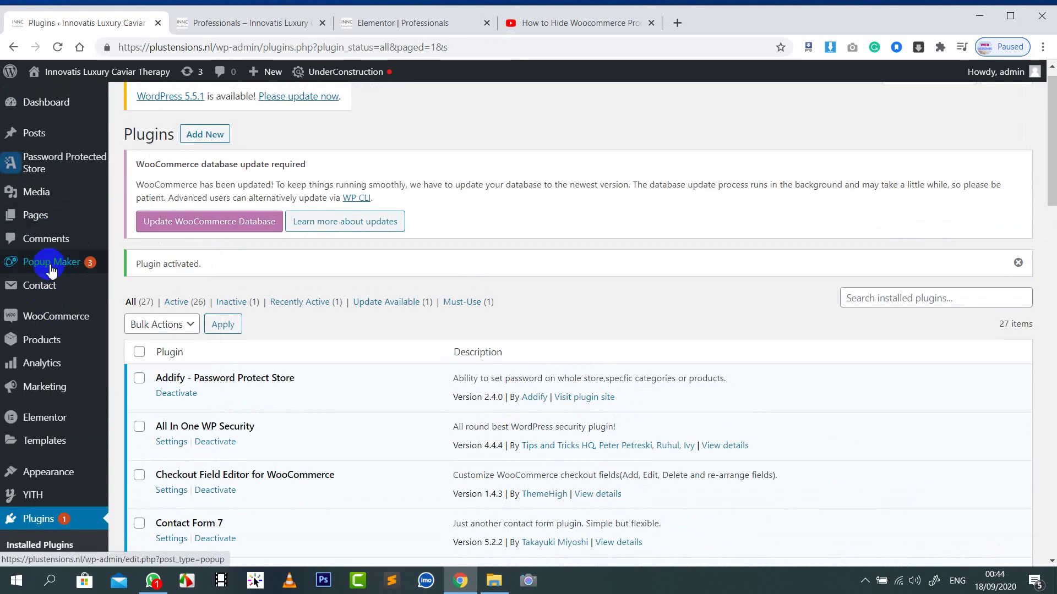
{"action": "mouse_move", "coordinate": [32, 266]}
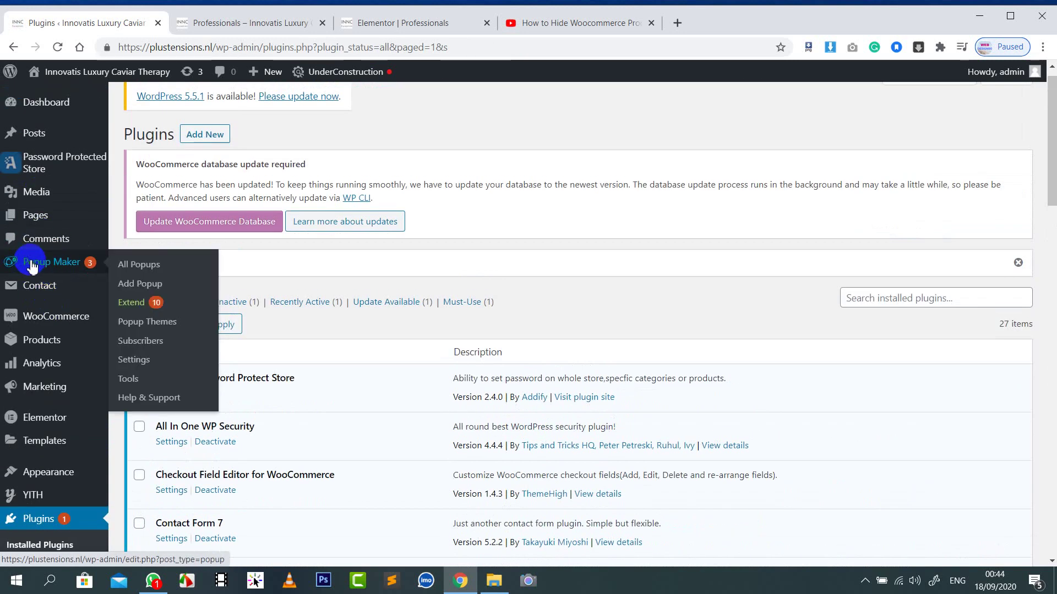
{"action": "left_click", "coordinate": [136, 269]}
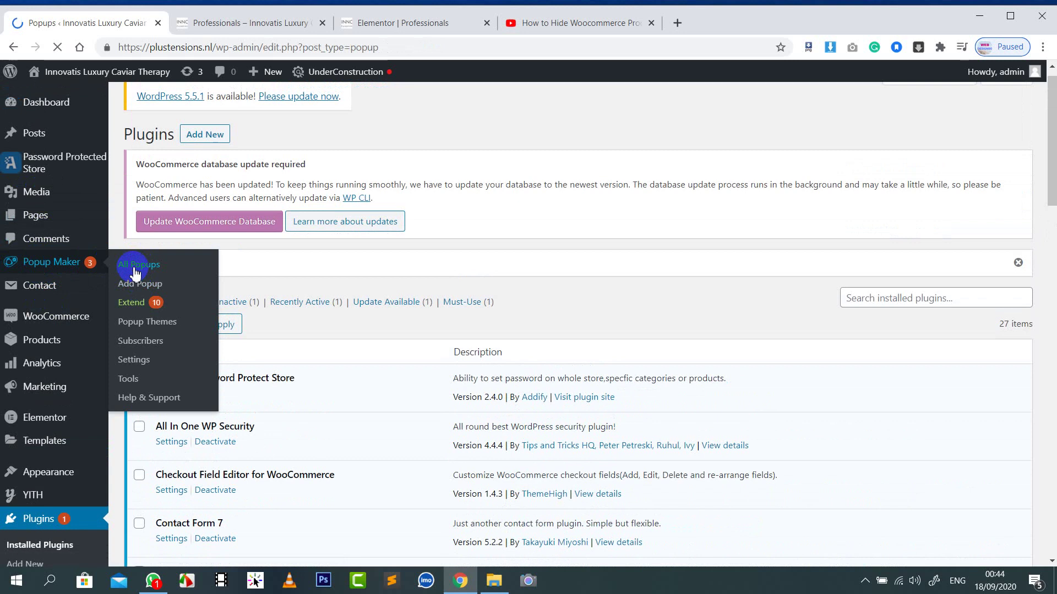
{"action": "scroll", "coordinate": [406, 279], "scroll_direction": "down", "scroll_amount": 4}
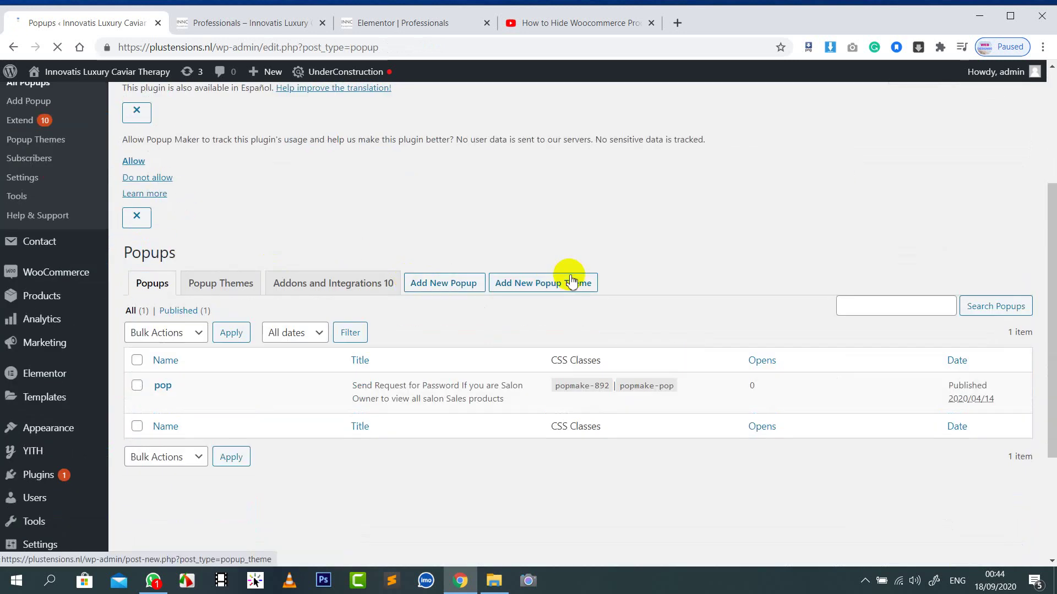
{"action": "mouse_move", "coordinate": [243, 403]}
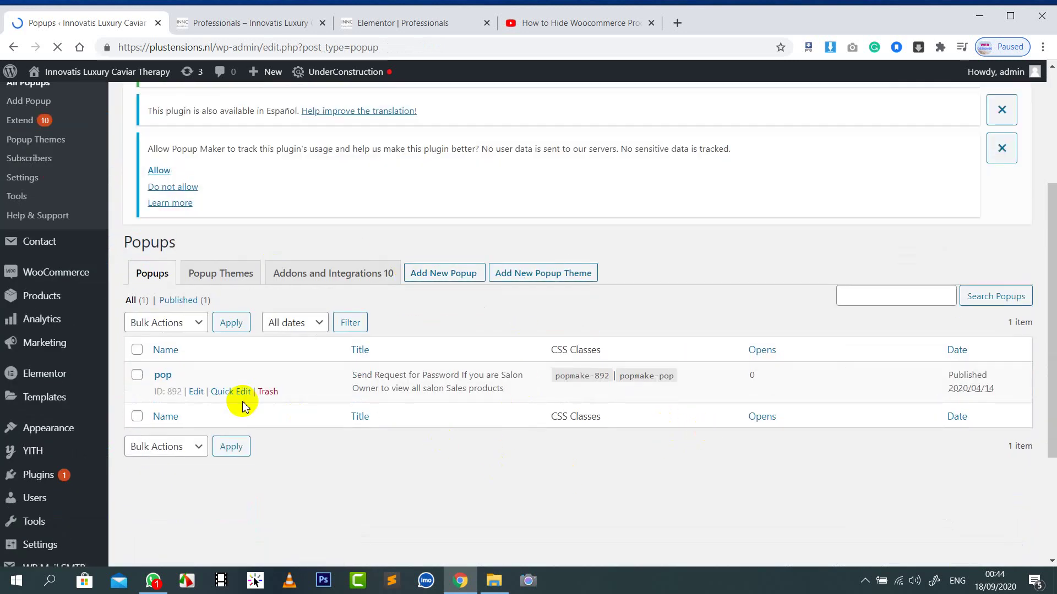
{"action": "left_click", "coordinate": [136, 375]}
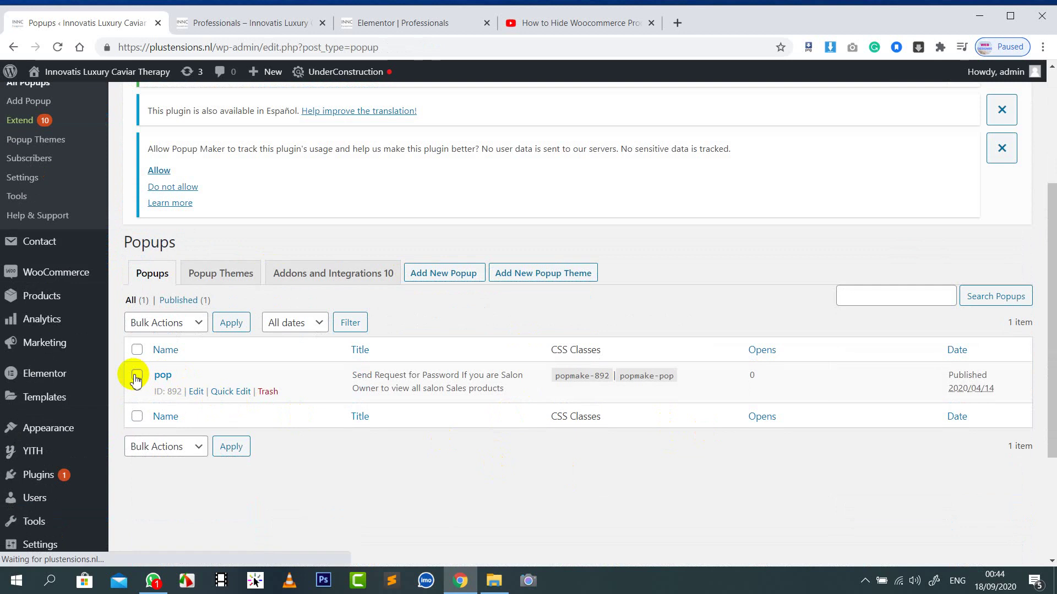
{"action": "scroll", "coordinate": [231, 353], "scroll_direction": "down", "scroll_amount": 1}
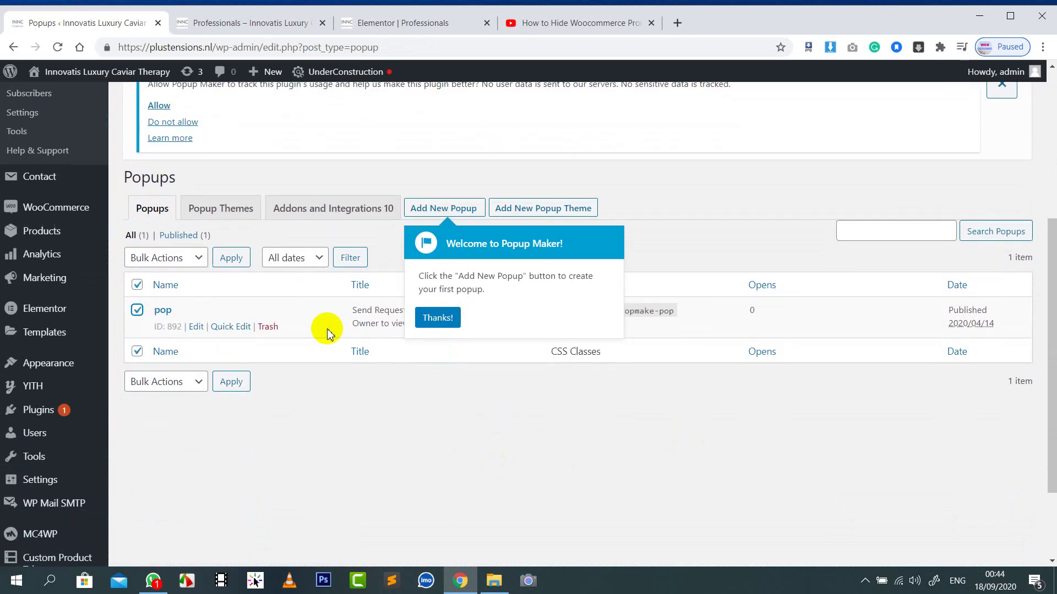
{"action": "left_click", "coordinate": [432, 318]}
{"action": "left_click", "coordinate": [268, 328]}
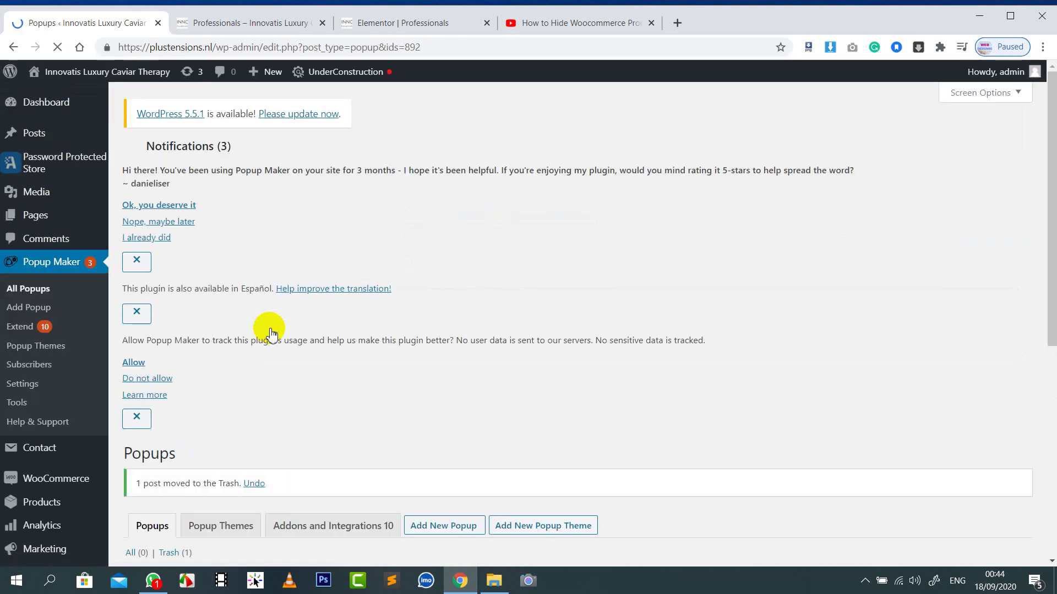
Step: Add a new popup named "Password" and skip the introductory tour
{"action": "scroll", "coordinate": [473, 281], "scroll_direction": "down", "scroll_amount": 3}
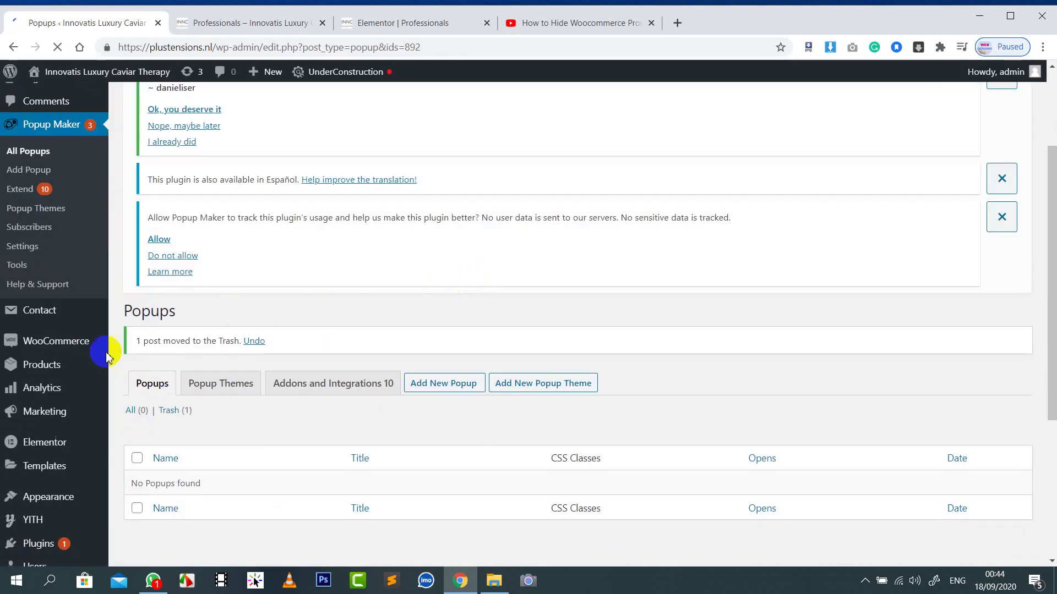
{"action": "left_click", "coordinate": [452, 394]}
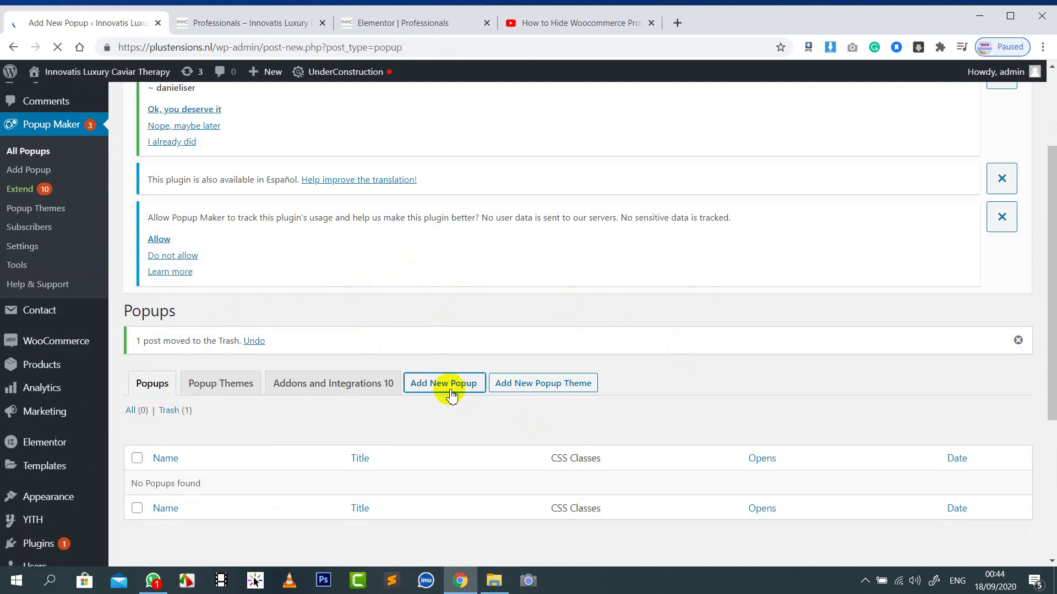
{"action": "scroll", "coordinate": [732, 309], "scroll_direction": "down", "scroll_amount": 4}
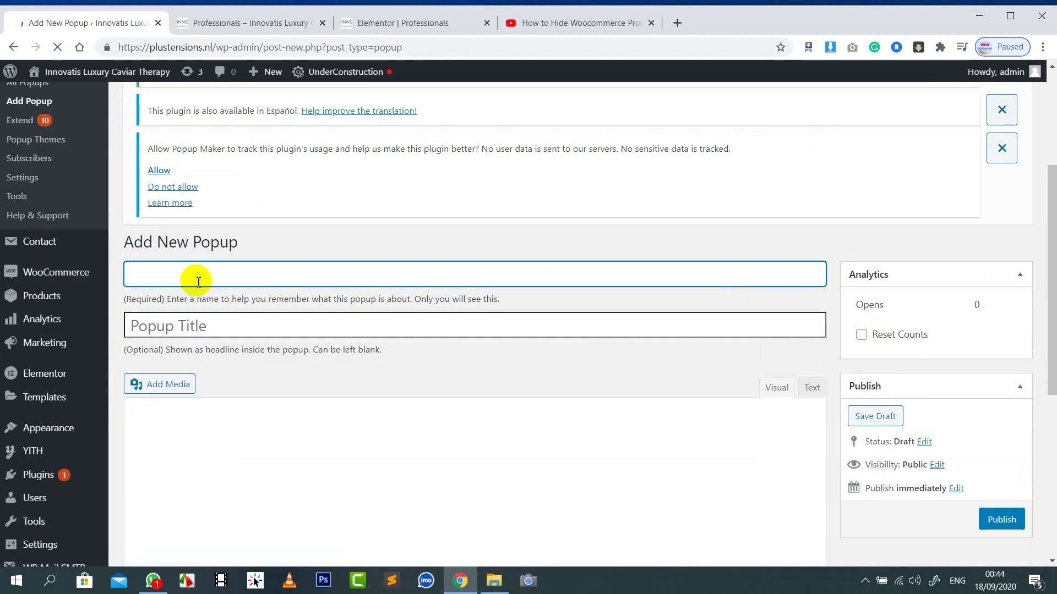
{"action": "type", "text": "P"}
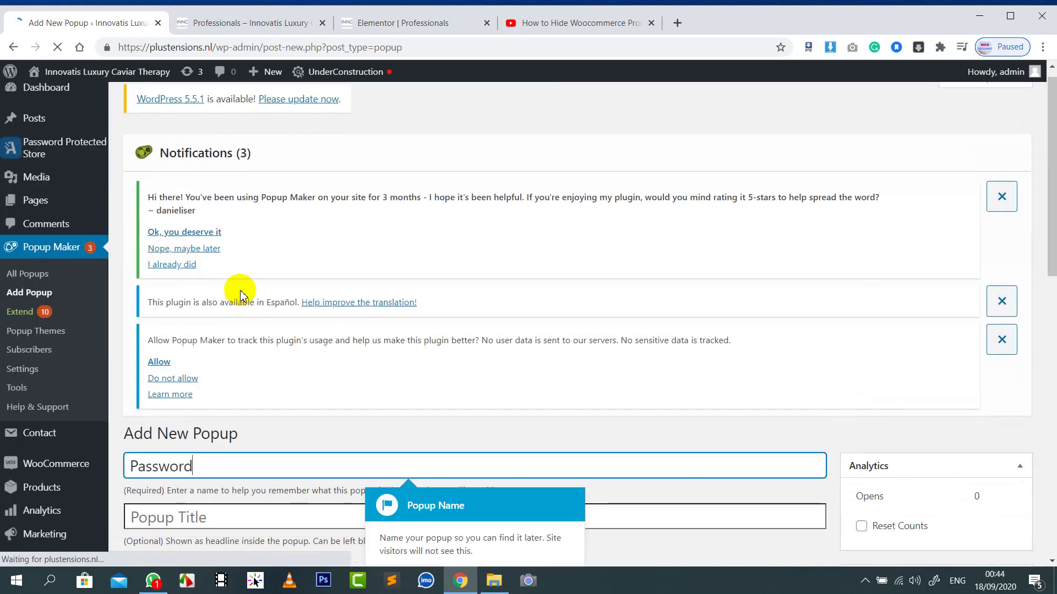
{"action": "type", "text": "assword"}
{"action": "left_click", "coordinate": [401, 285]}
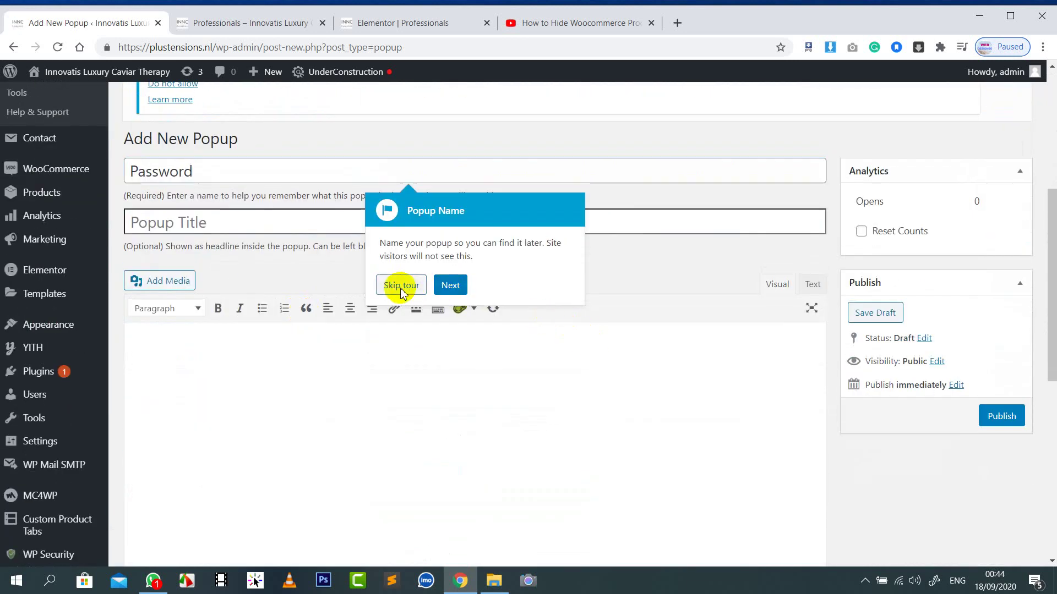
Step: Look over the new popup's title field, content editor and Popup Settings, including triggers and cookies
{"action": "left_click", "coordinate": [208, 223]}
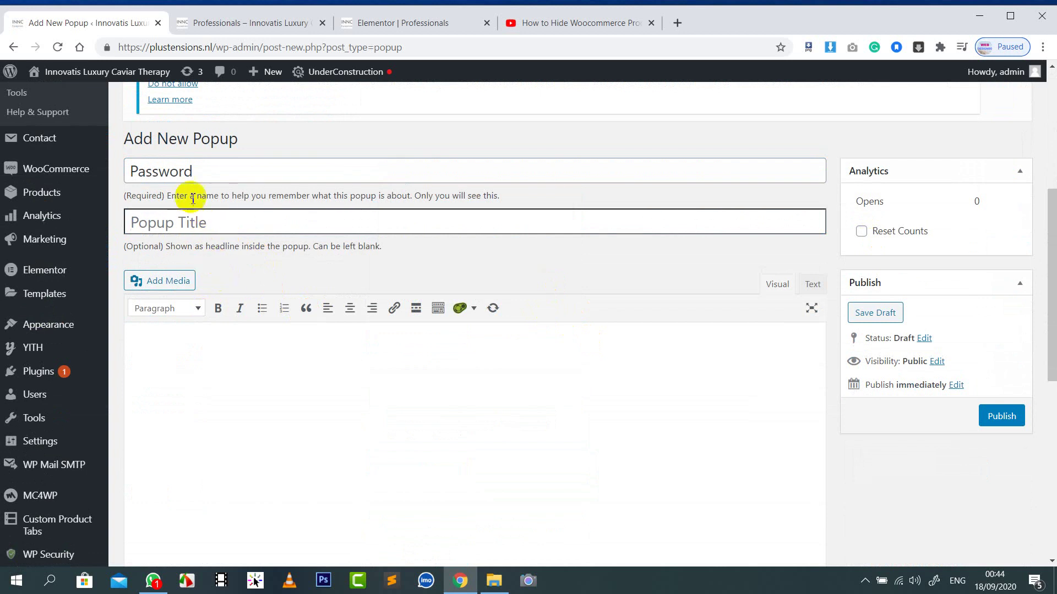
{"action": "left_click", "coordinate": [234, 172]}
{"action": "left_click", "coordinate": [339, 263]}
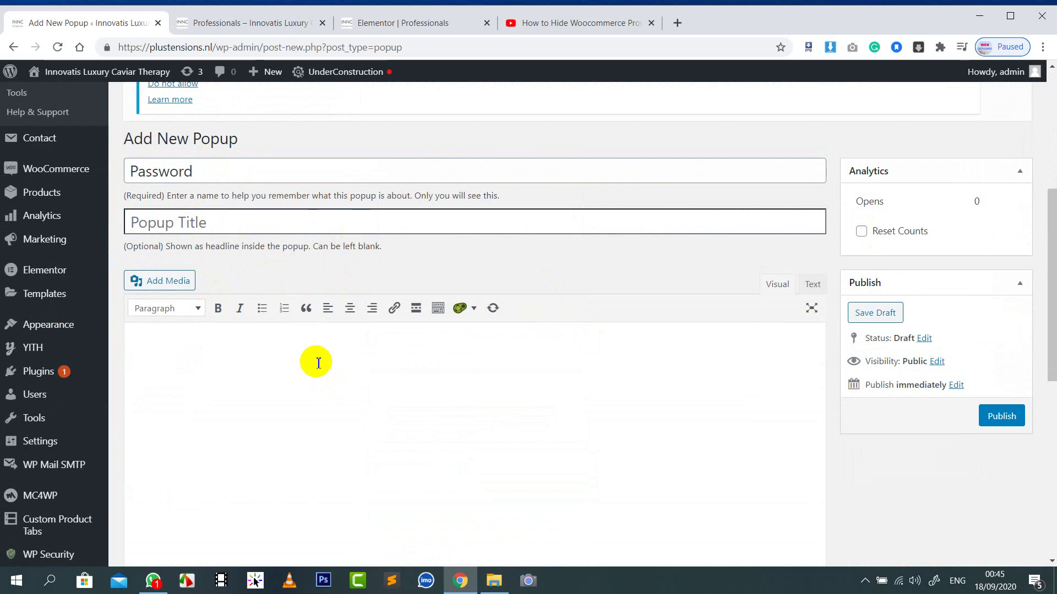
{"action": "scroll", "coordinate": [393, 338], "scroll_direction": "down", "scroll_amount": 5}
{"action": "scroll", "coordinate": [393, 338], "scroll_direction": "down", "scroll_amount": 2}
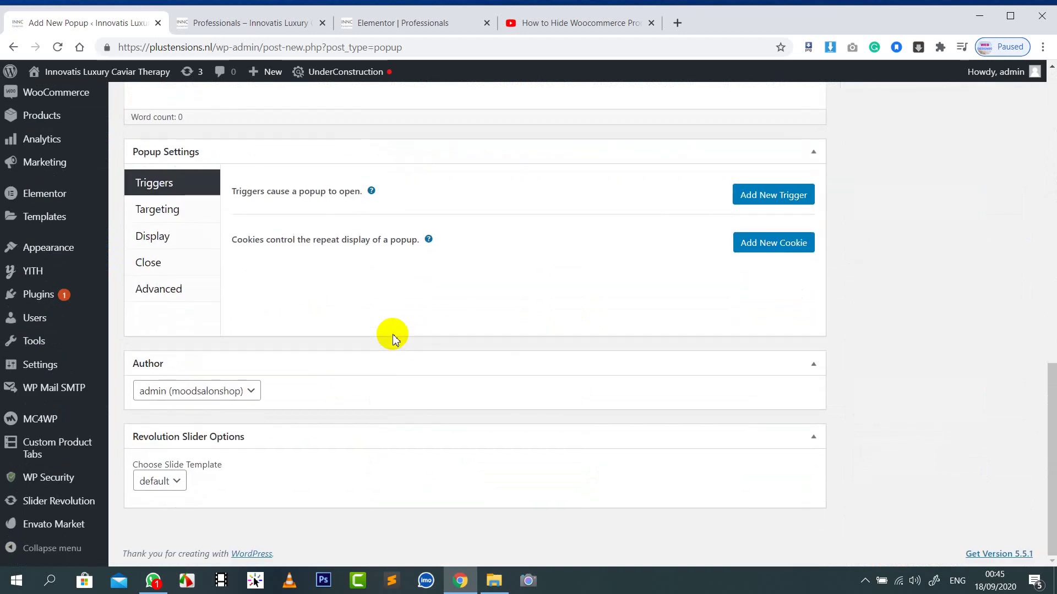
{"action": "scroll", "coordinate": [393, 336], "scroll_direction": "up", "scroll_amount": 7}
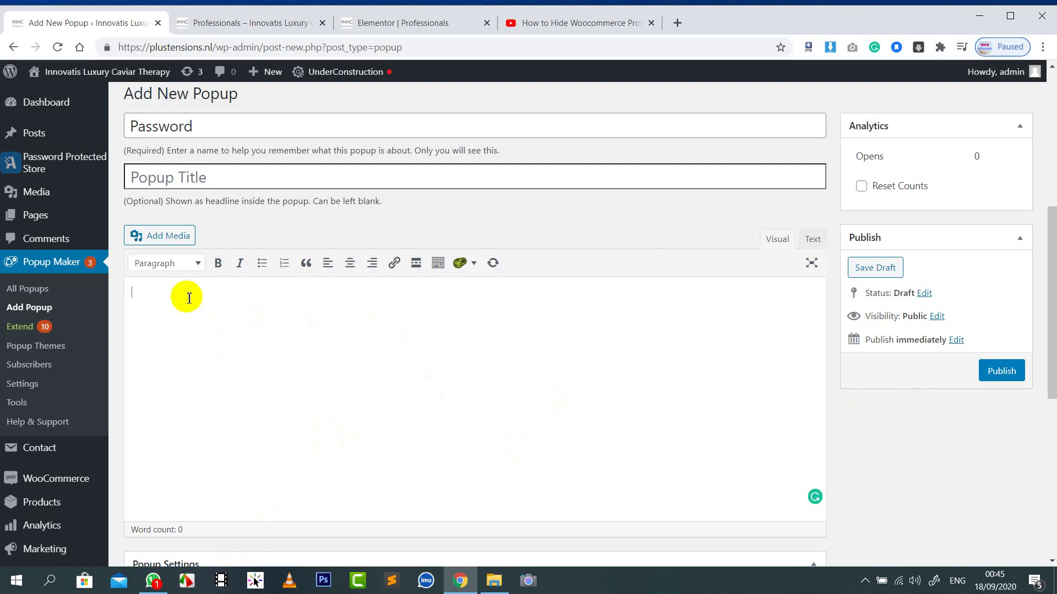
Step: Review the sign-up form on the store's Professionals page and return to the new popup
{"action": "left_click", "coordinate": [289, 22]}
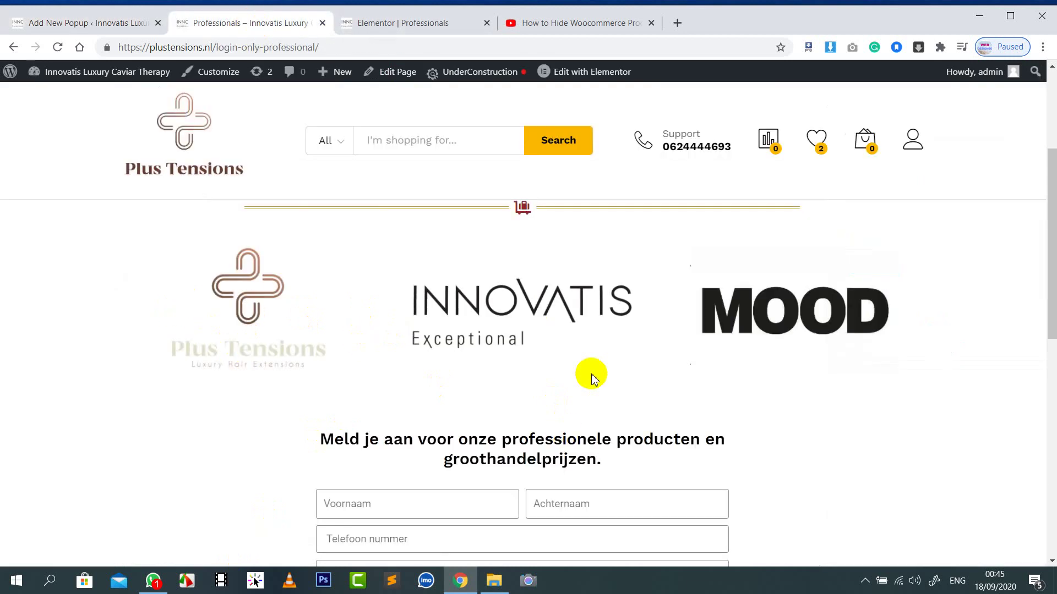
{"action": "scroll", "coordinate": [431, 358], "scroll_direction": "down", "scroll_amount": 5}
{"action": "scroll", "coordinate": [431, 358], "scroll_direction": "up", "scroll_amount": 3}
{"action": "left_click", "coordinate": [88, 24]}
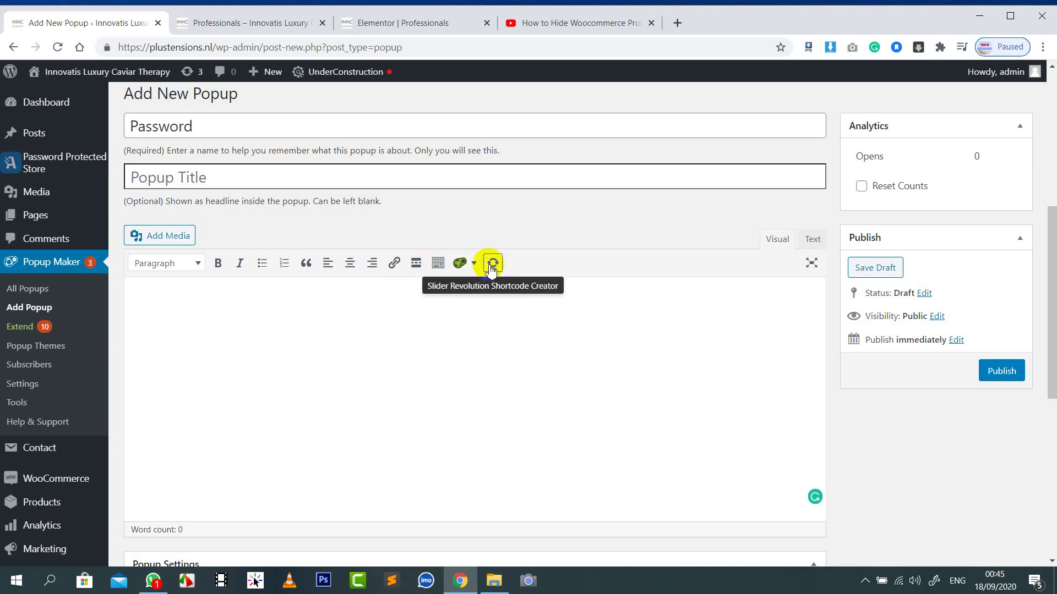
Step: Start a new Click Open trigger for the popup, with a cookie that stops it showing again on popup close
{"action": "scroll", "coordinate": [528, 300], "scroll_direction": "down", "scroll_amount": 3}
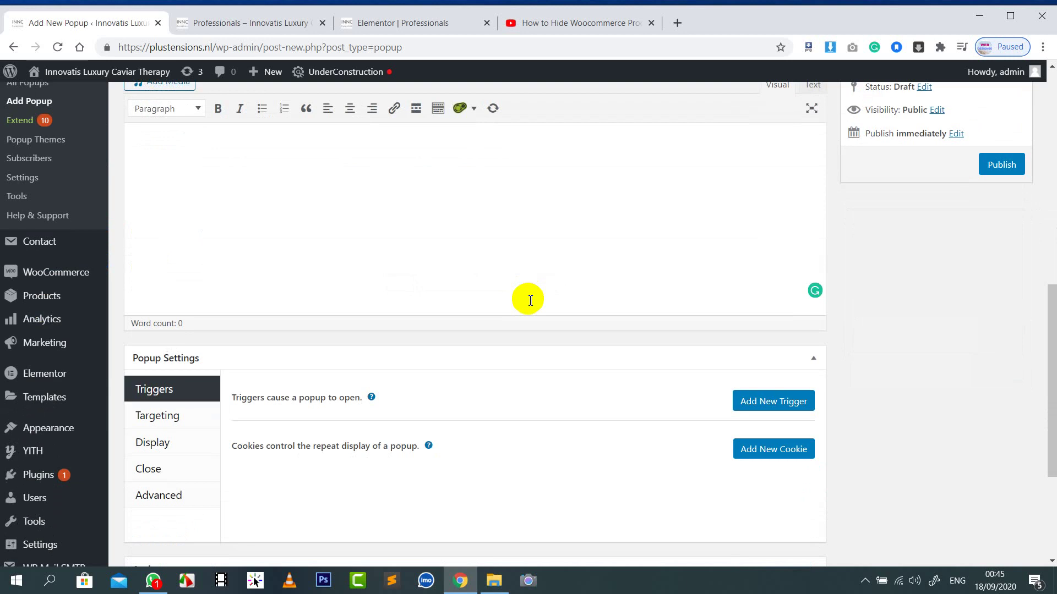
{"action": "left_click", "coordinate": [787, 401]}
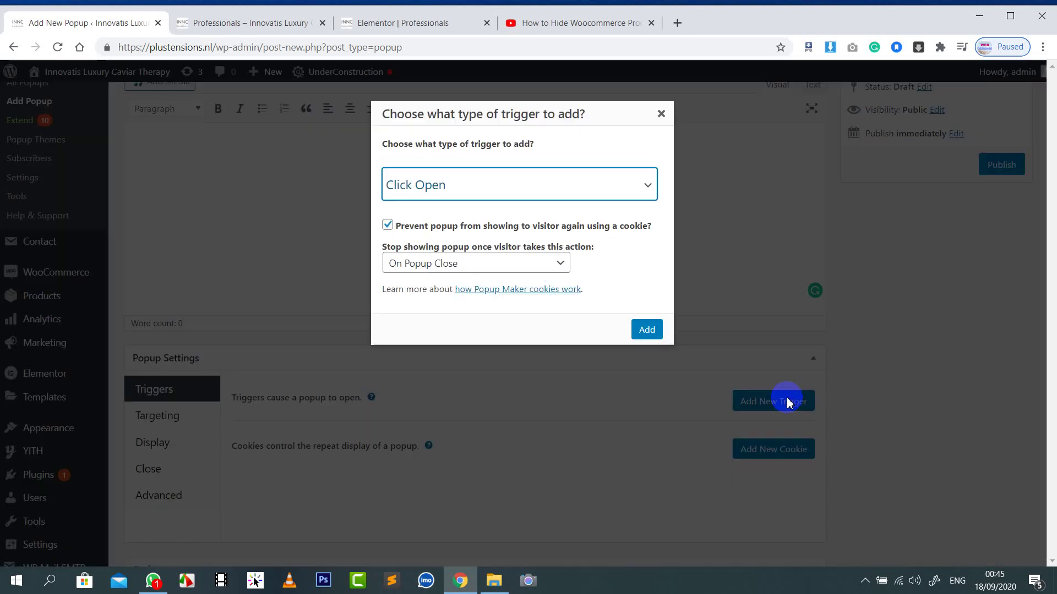
{"action": "left_click", "coordinate": [485, 265]}
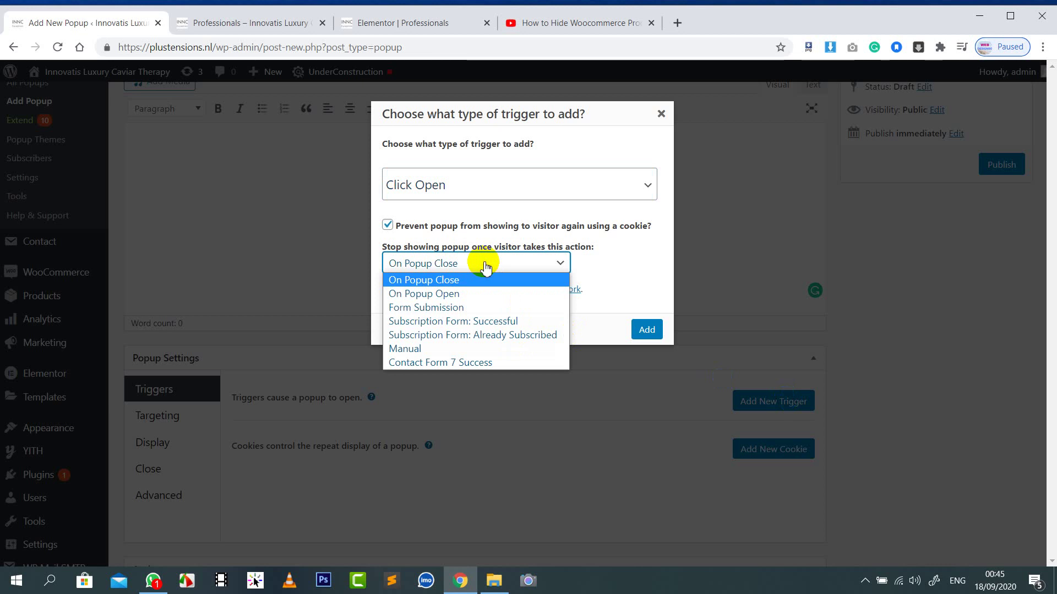
{"action": "left_click", "coordinate": [450, 268]}
{"action": "left_click", "coordinate": [431, 185]}
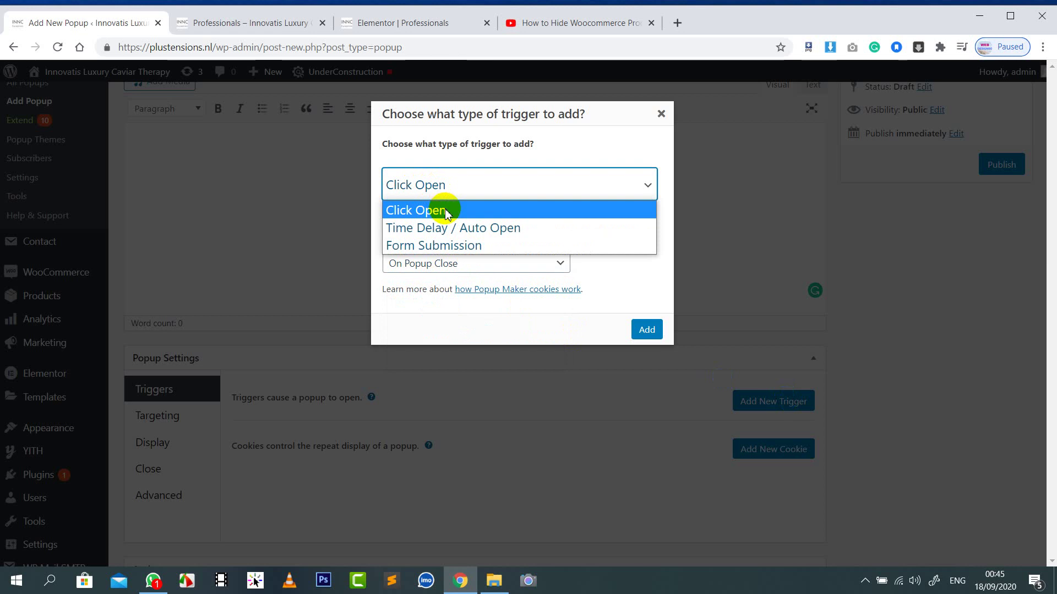
{"action": "left_click", "coordinate": [446, 211]}
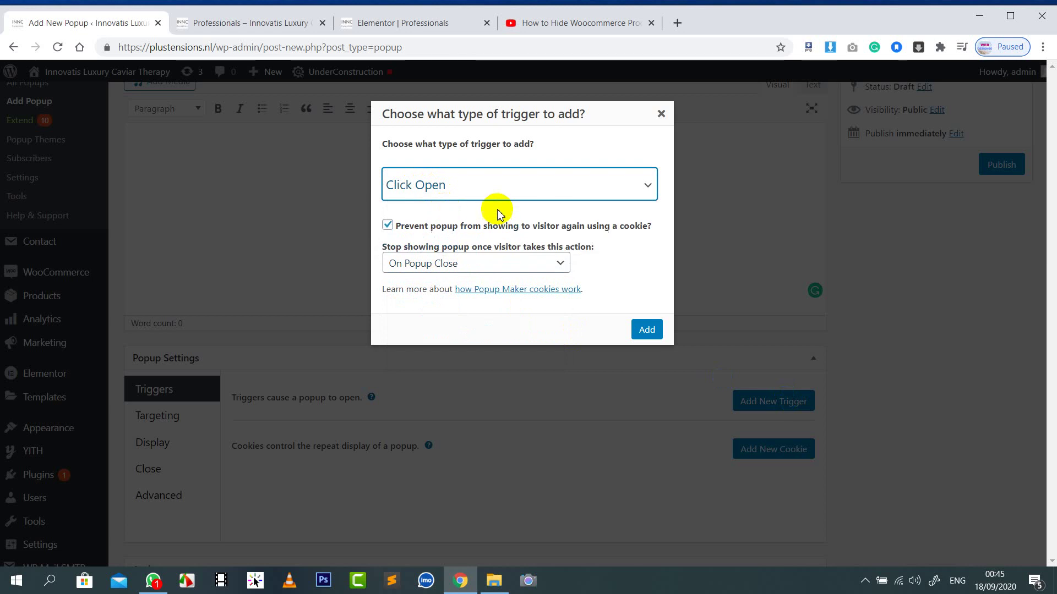
{"action": "left_click", "coordinate": [647, 330]}
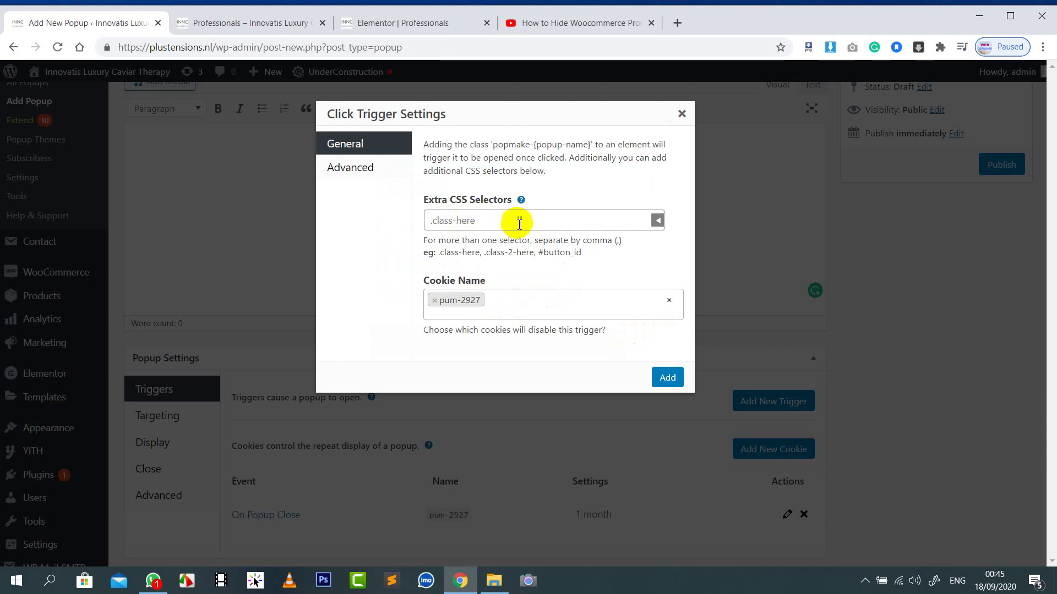
Step: Check the click trigger's extra CSS selectors and cookie name, and close its settings without adding the trigger
{"action": "left_click", "coordinate": [493, 224]}
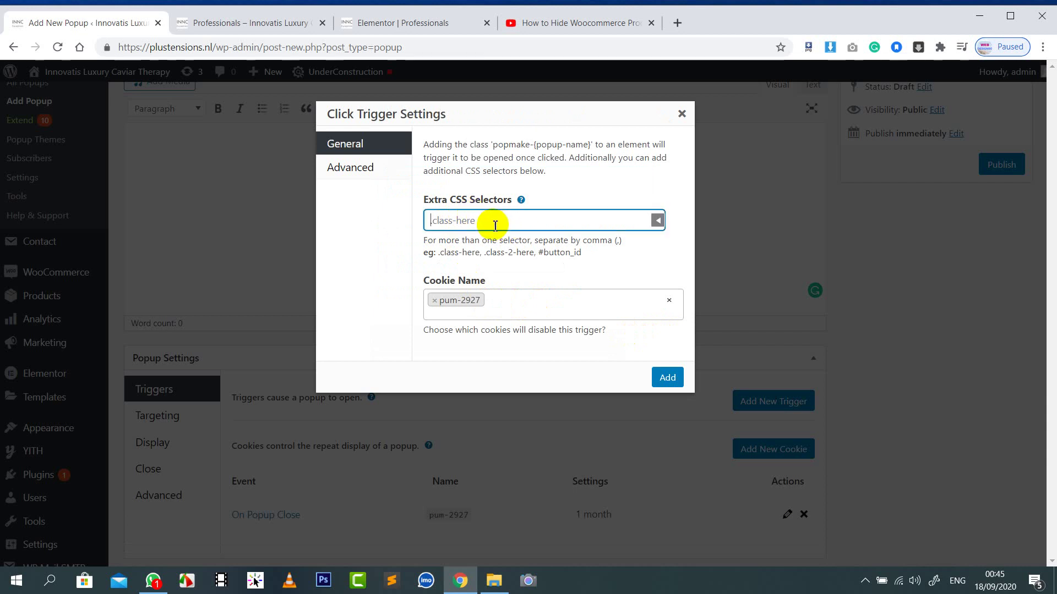
{"action": "left_click", "coordinate": [540, 304]}
{"action": "left_click", "coordinate": [528, 381]}
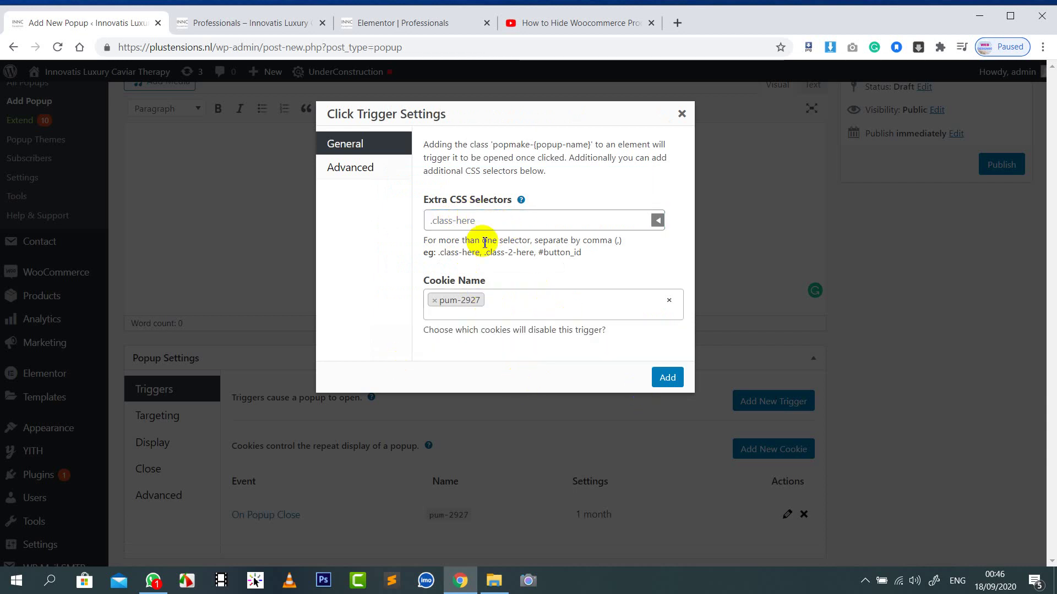
{"action": "left_click", "coordinate": [681, 111]}
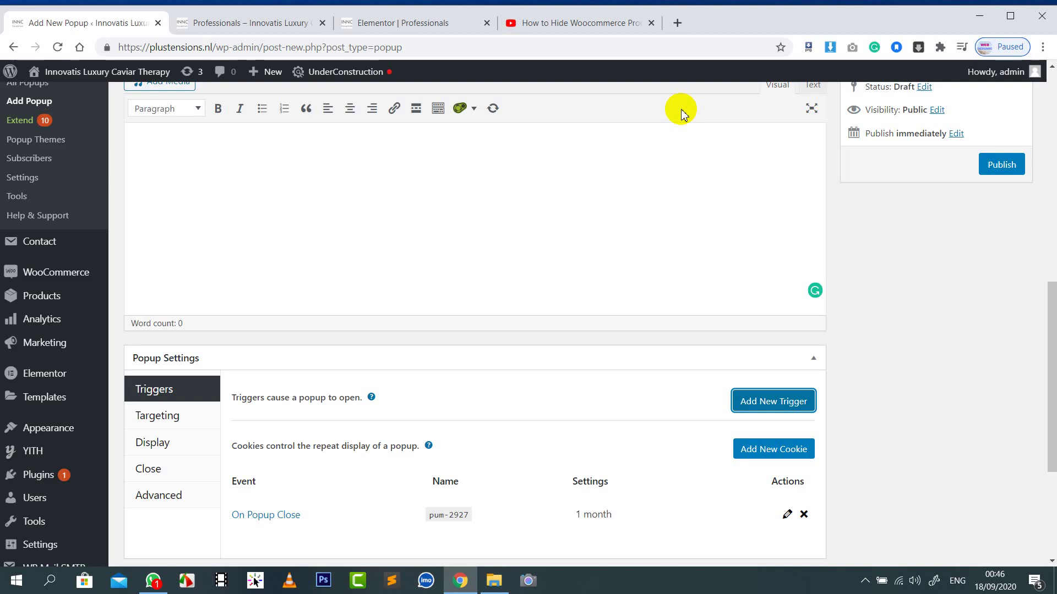
Step: Look over the popup's targeting options and the list of available conditions without choosing one
{"action": "scroll", "coordinate": [833, 394], "scroll_direction": "down", "scroll_amount": 2}
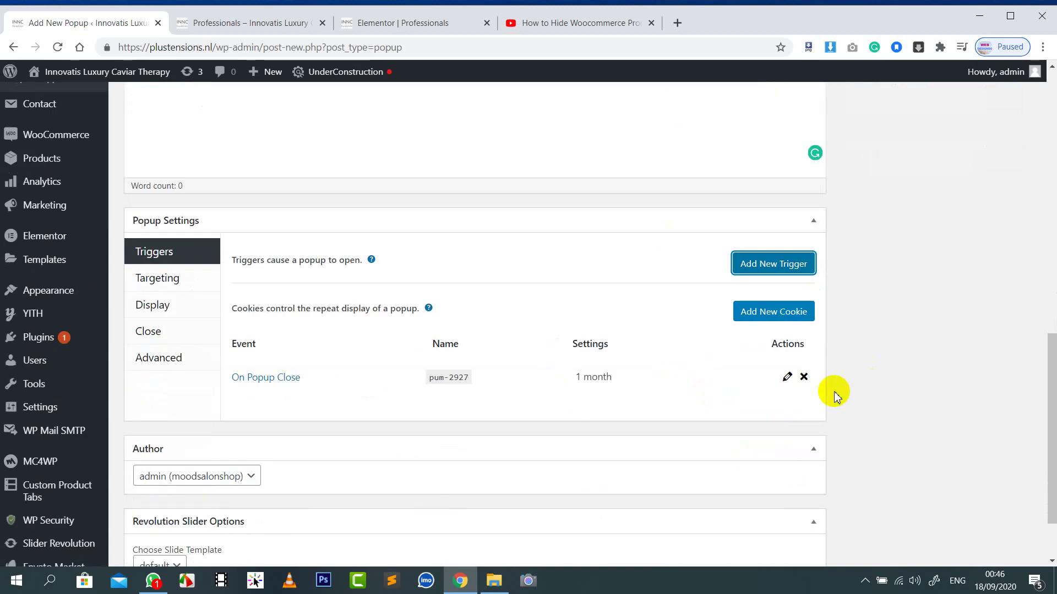
{"action": "left_click", "coordinate": [196, 278]}
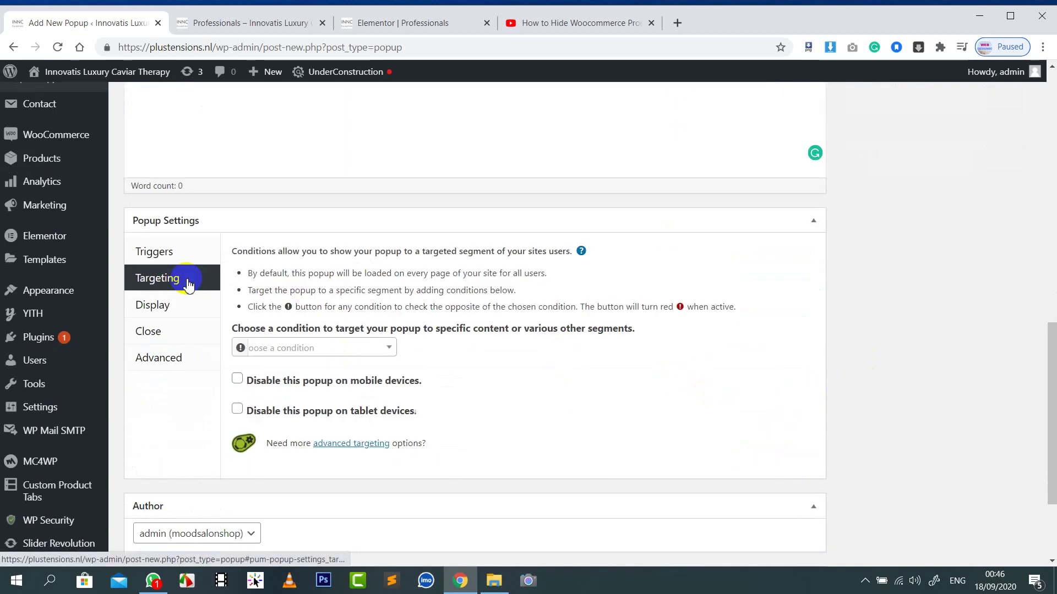
{"action": "left_click", "coordinate": [319, 349]}
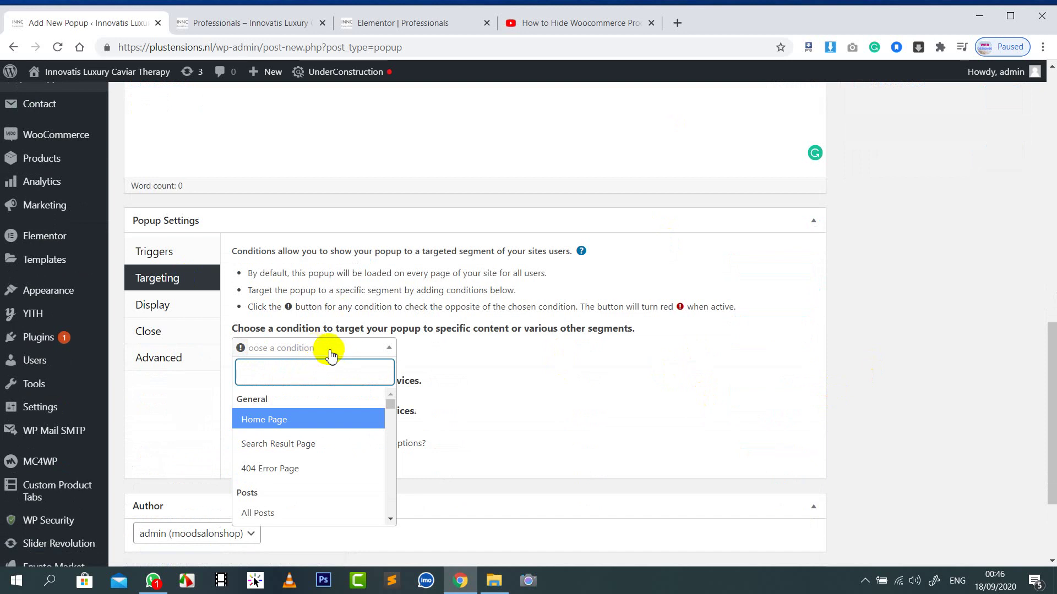
{"action": "scroll", "coordinate": [117, 415], "scroll_direction": "down", "scroll_amount": 1}
{"action": "left_click", "coordinate": [169, 383]}
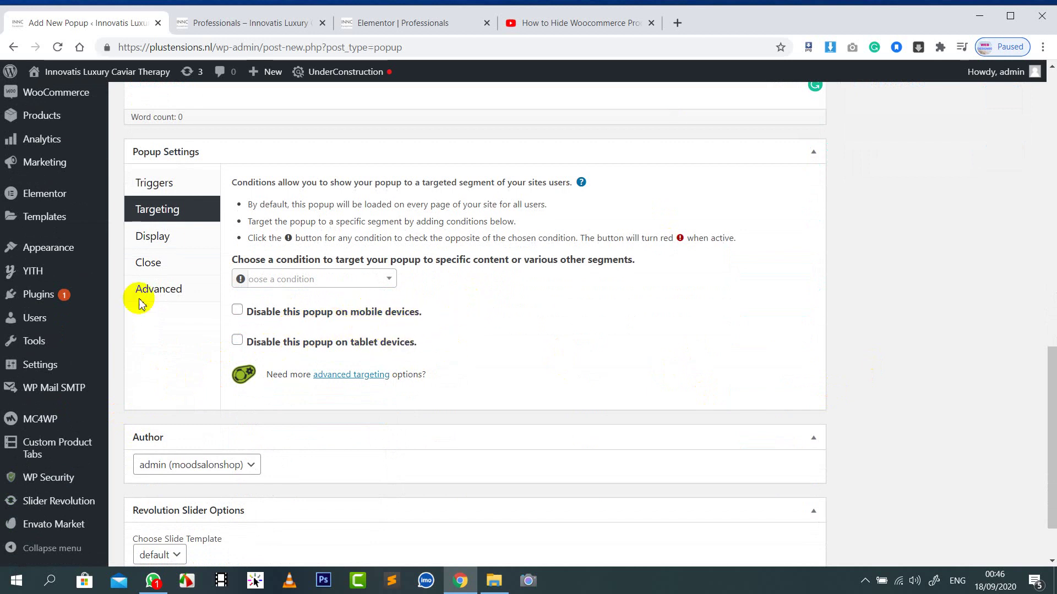
Step: Apply the Center Popup display preset and set the popup theme to Light Box
{"action": "left_click", "coordinate": [169, 240]}
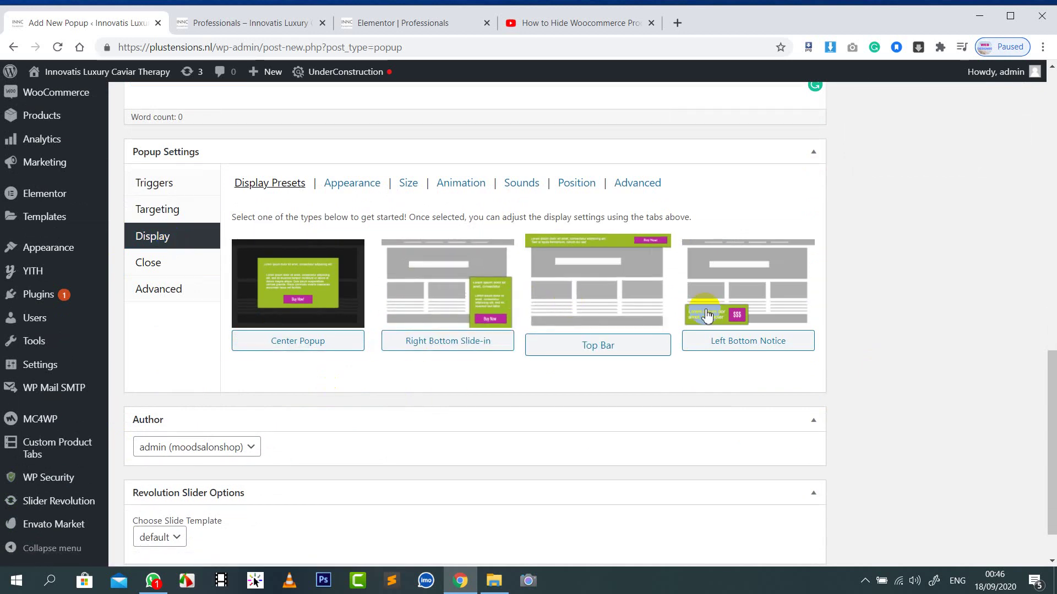
{"action": "left_click", "coordinate": [284, 304]}
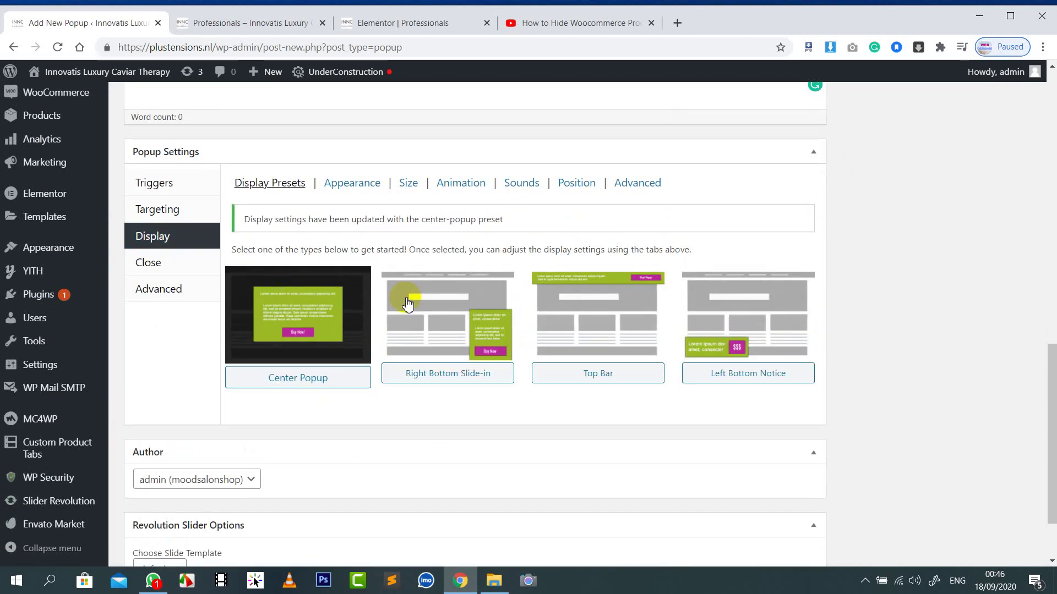
{"action": "left_click", "coordinate": [352, 185]}
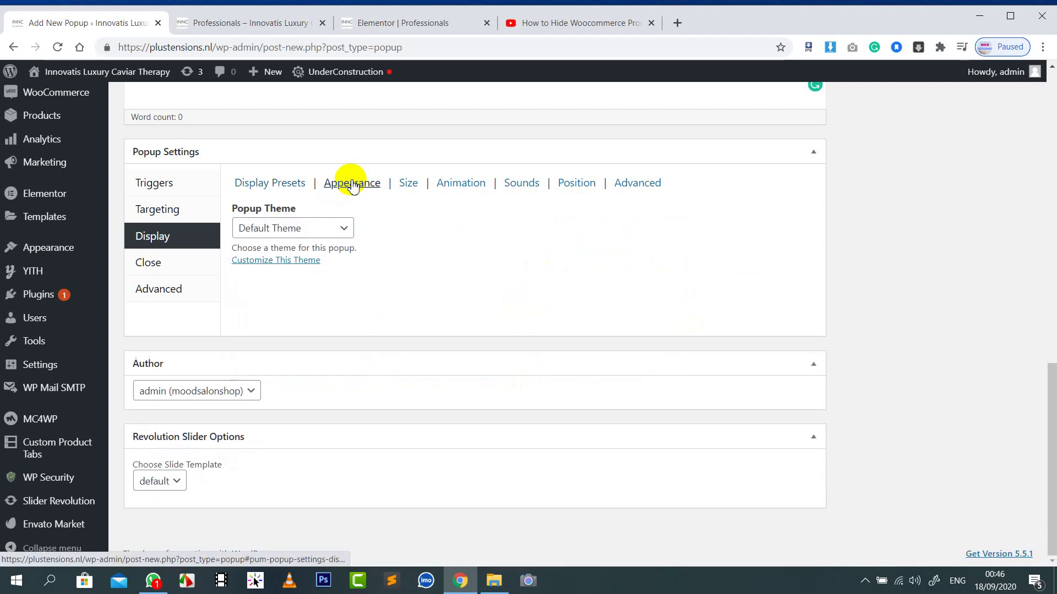
{"action": "left_click", "coordinate": [325, 230]}
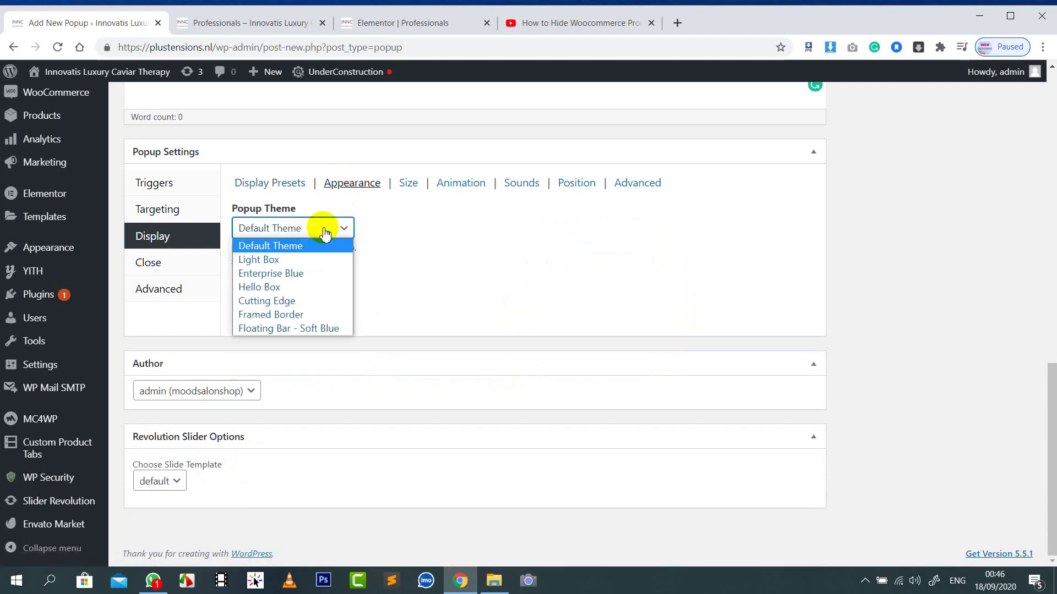
{"action": "left_click", "coordinate": [288, 259]}
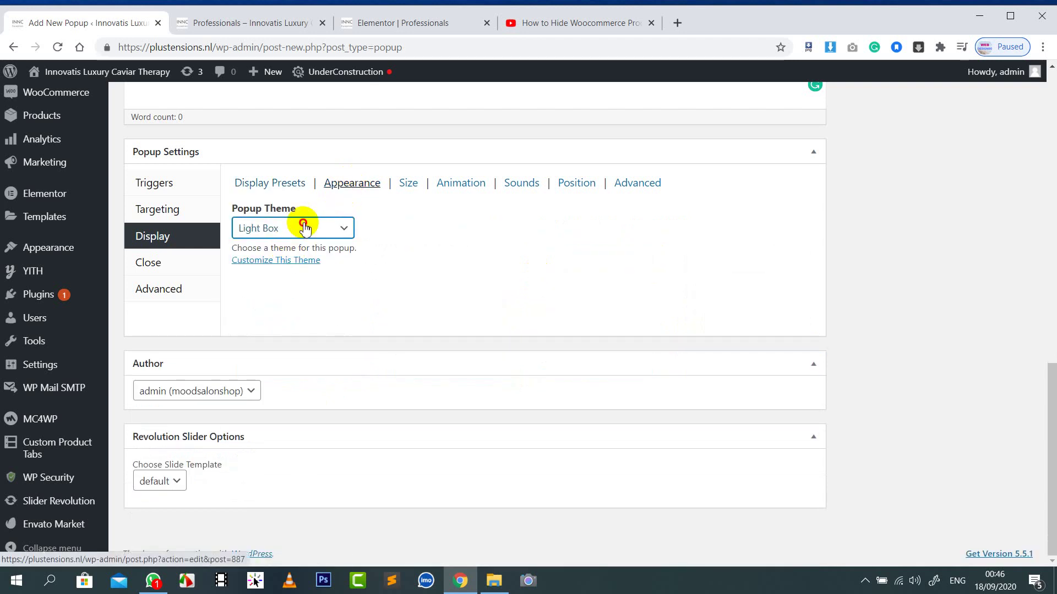
{"action": "left_click", "coordinate": [304, 227]}
{"action": "left_click", "coordinate": [406, 292]}
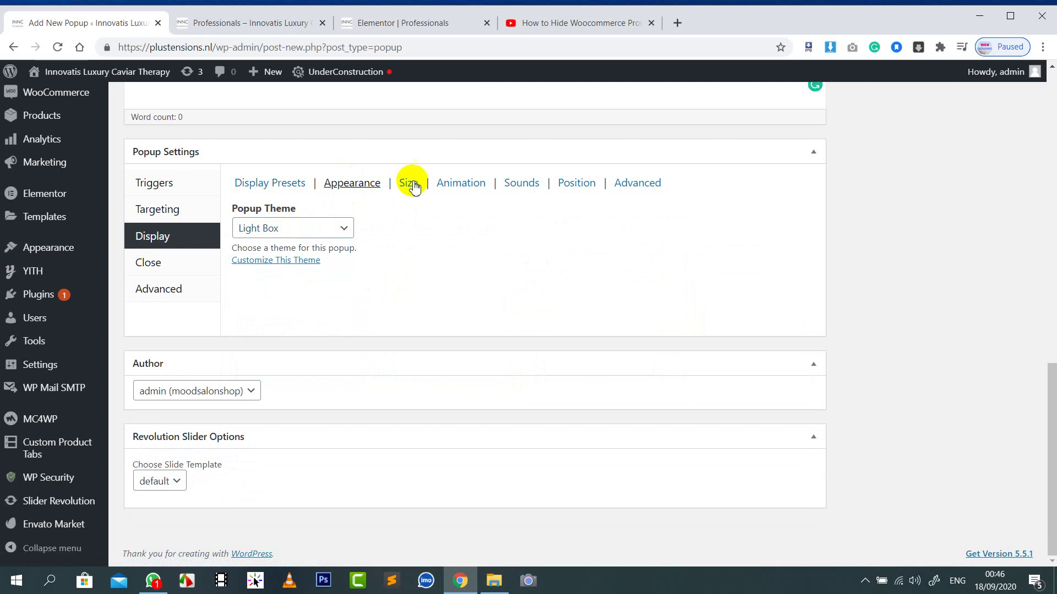
Step: Set the popup's minimum width to 300 px and its maximum width to 400 px
{"action": "left_click", "coordinate": [414, 187]}
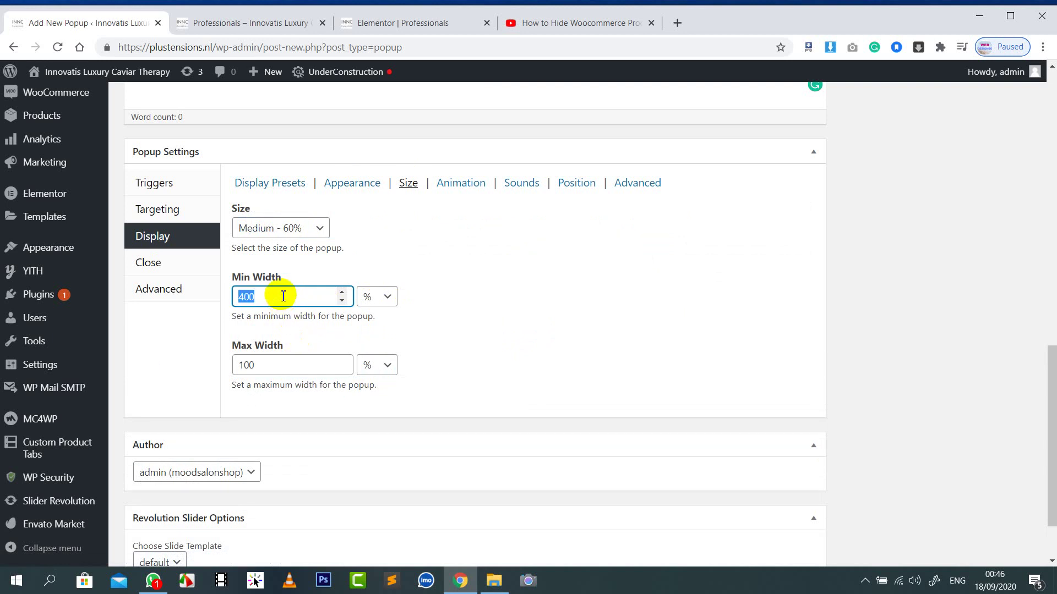
{"action": "left_click", "coordinate": [285, 366]}
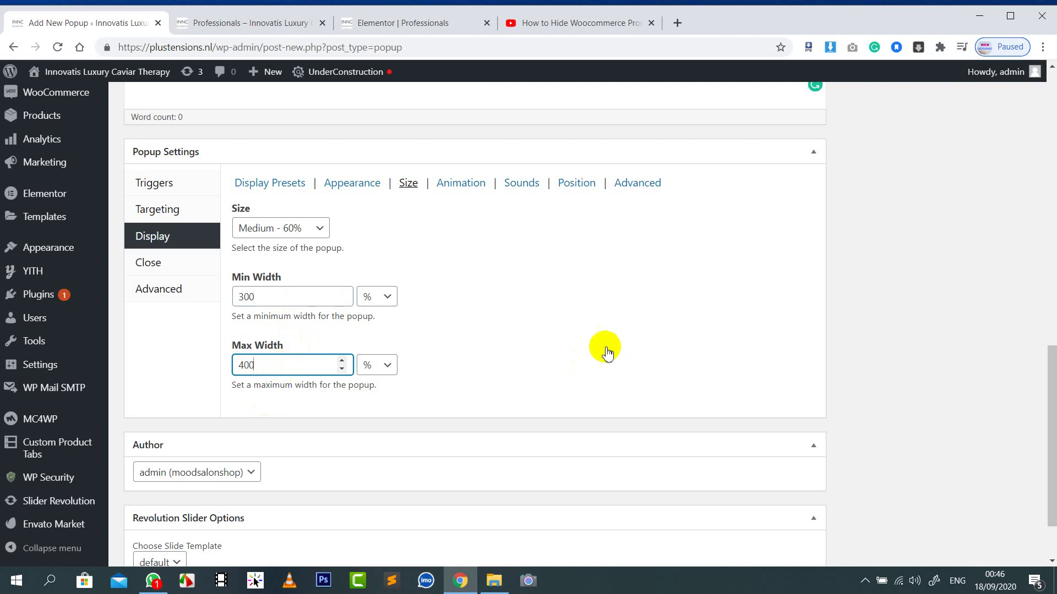
{"action": "left_click", "coordinate": [387, 303]}
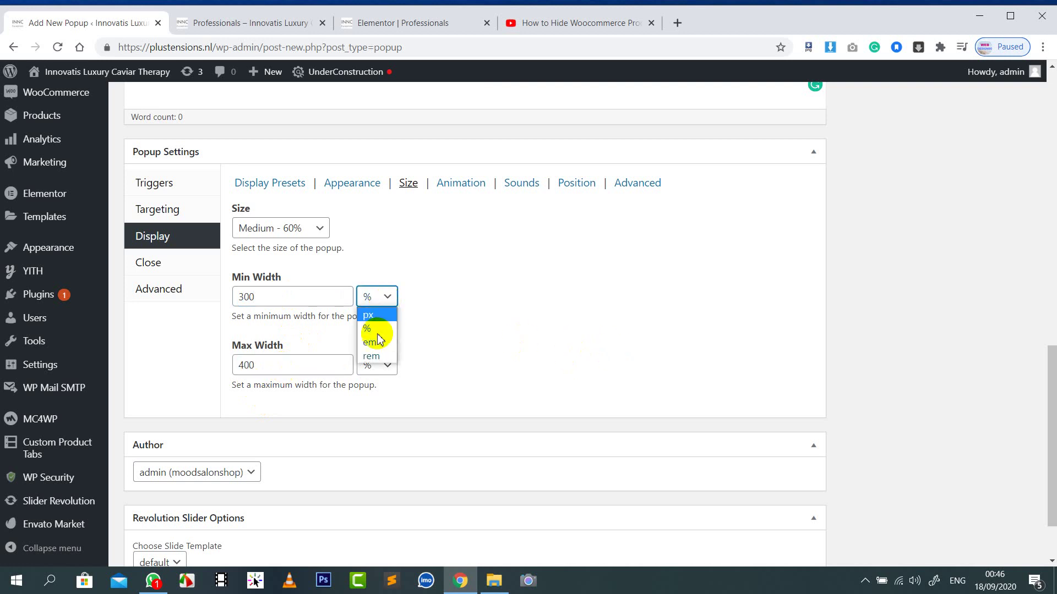
{"action": "left_click", "coordinate": [370, 314]}
{"action": "left_click", "coordinate": [385, 367]}
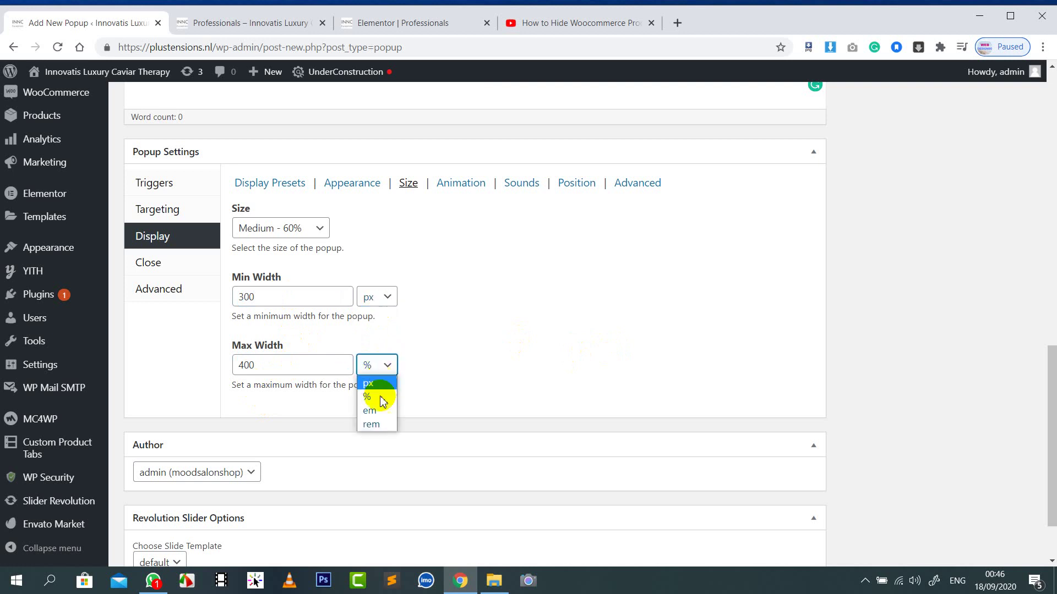
{"action": "left_click", "coordinate": [372, 382]}
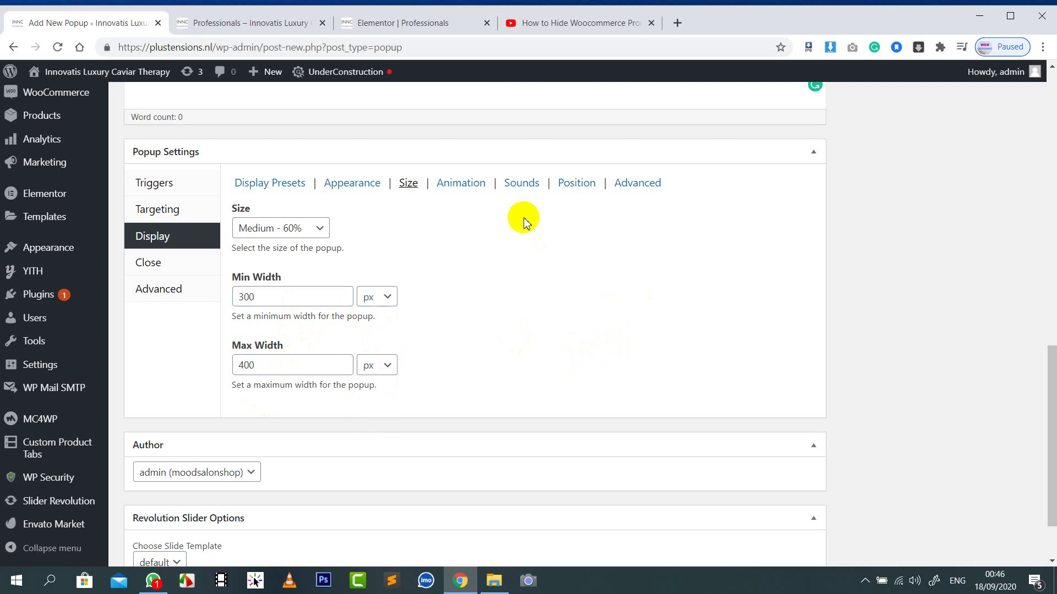
Step: Look over the popup's size choices and animation types, keeping Medium - 60% and Fade
{"action": "left_click", "coordinate": [461, 187]}
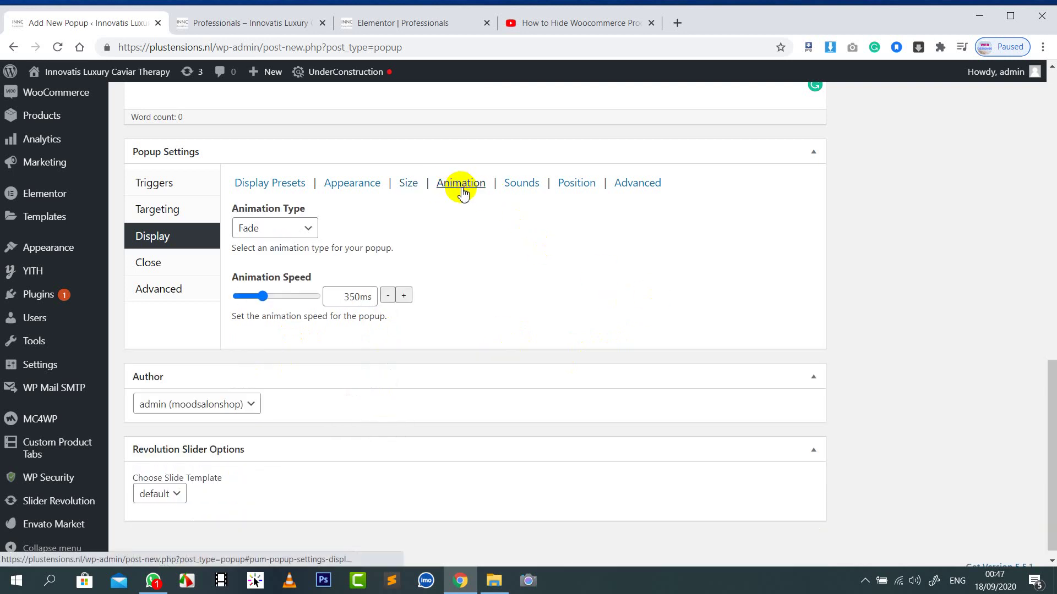
{"action": "left_click", "coordinate": [413, 187]}
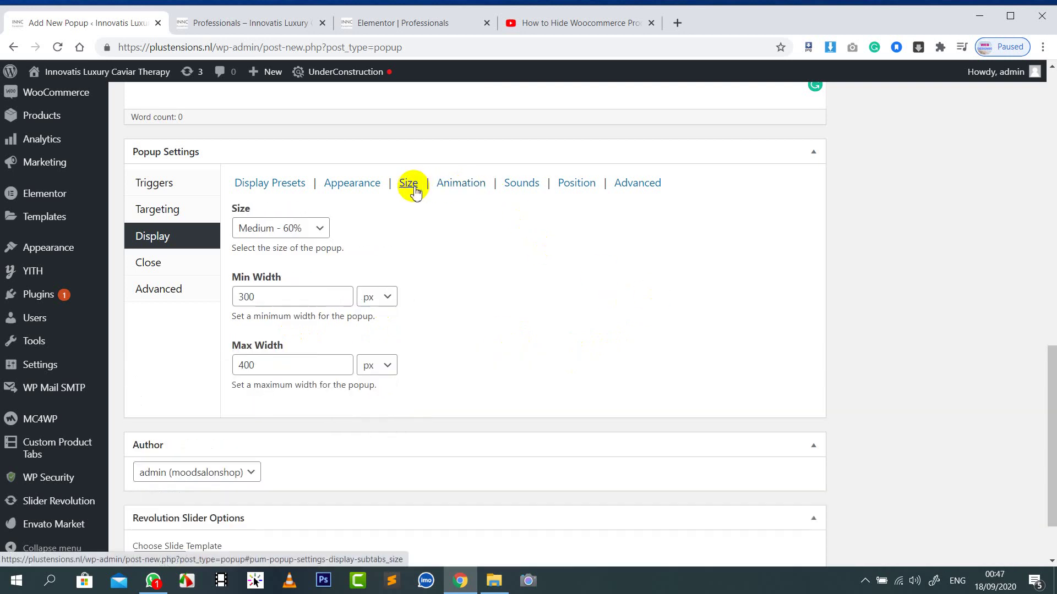
{"action": "left_click", "coordinate": [287, 230]}
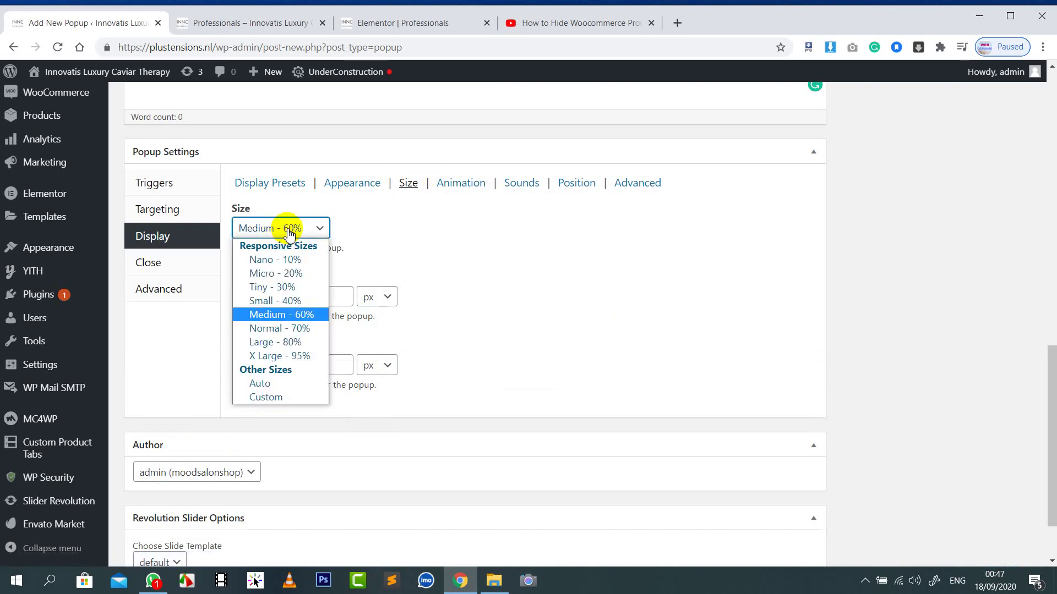
{"action": "left_click", "coordinate": [289, 230]}
{"action": "left_click", "coordinate": [461, 182]}
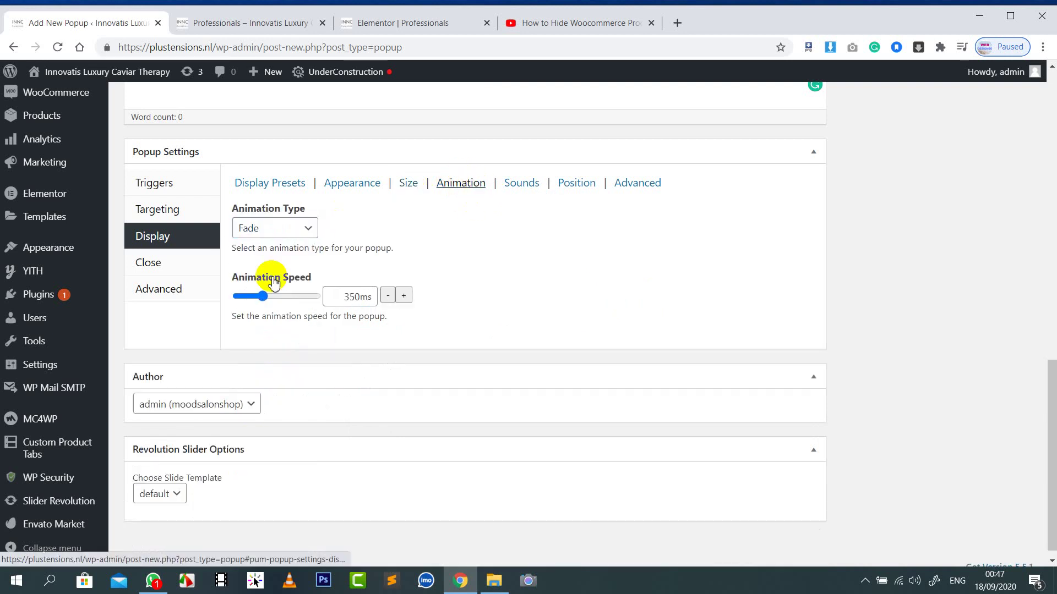
{"action": "left_click", "coordinate": [286, 235]}
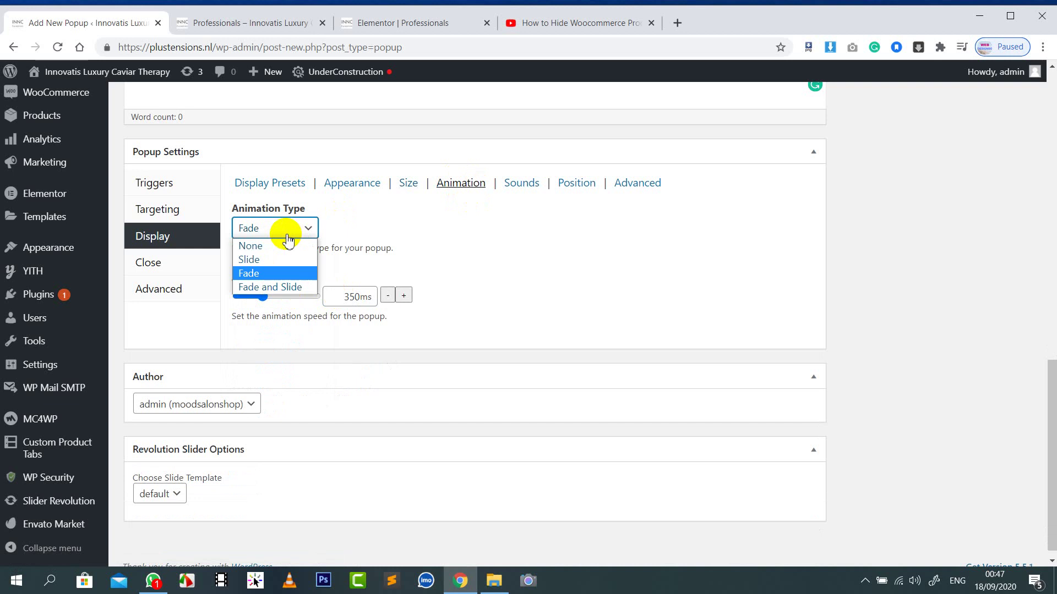
{"action": "left_click", "coordinate": [616, 255]}
Step: Look over the popup's close button settings and its advanced options
{"action": "mouse_move", "coordinate": [9, 271]}
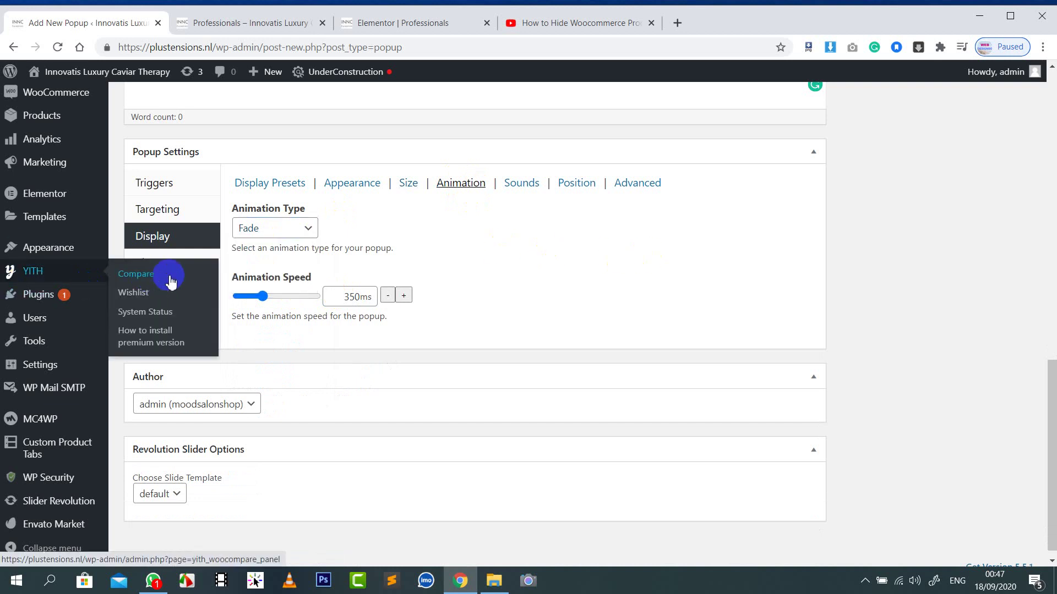
{"action": "left_click", "coordinate": [193, 265]}
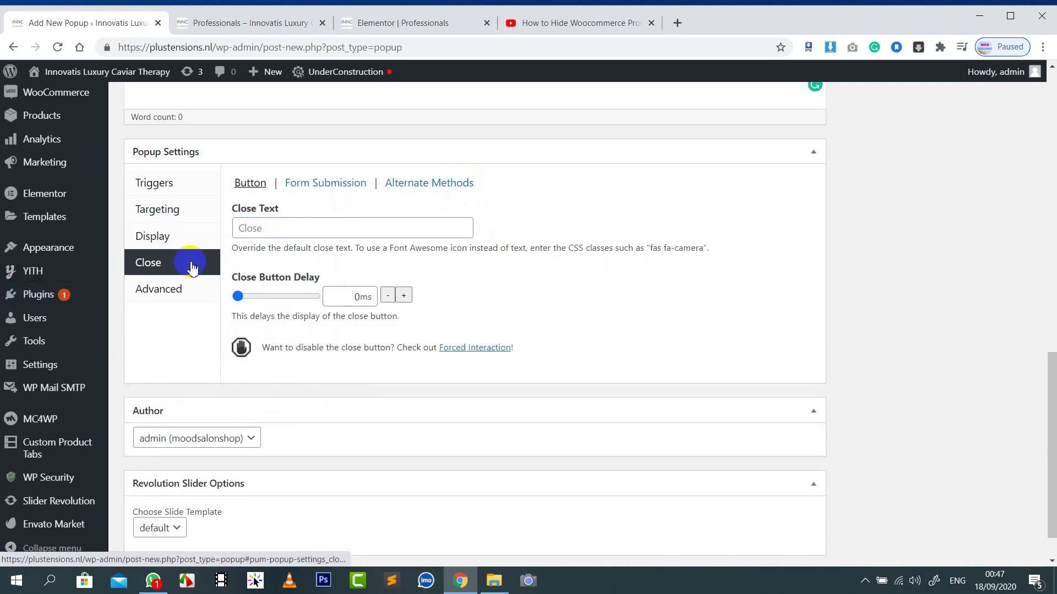
{"action": "left_click", "coordinate": [278, 229]}
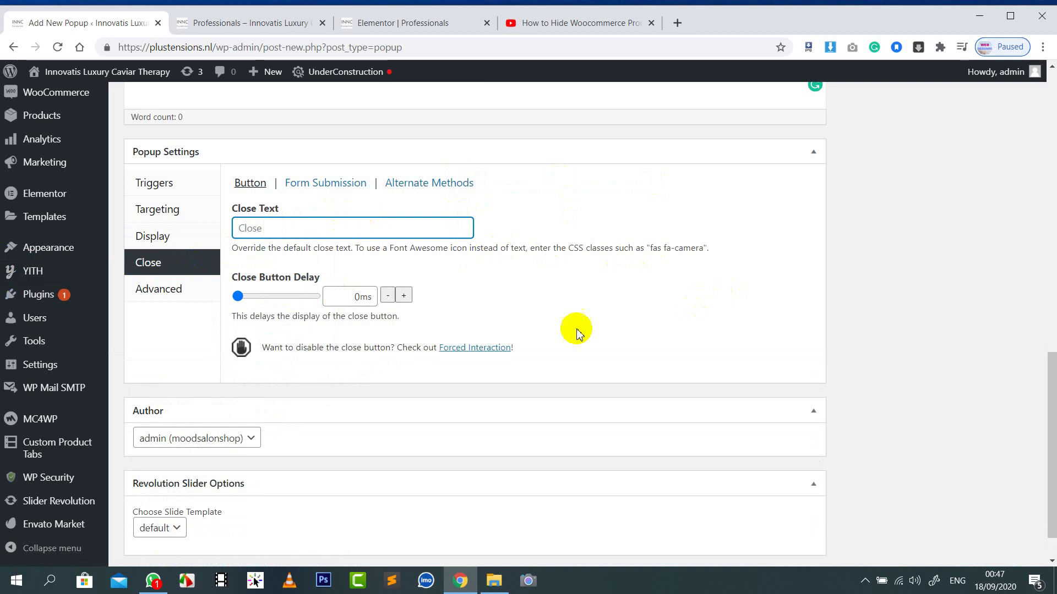
{"action": "left_click", "coordinate": [158, 289]}
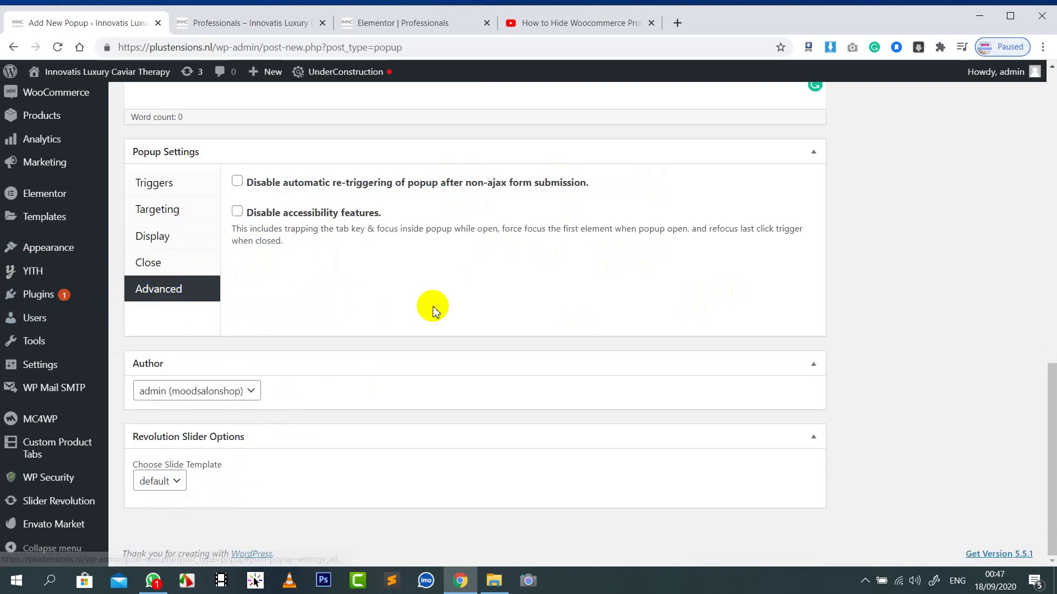
Step: Publish the Password popup and skip the guided tour of its editing page
{"action": "scroll", "coordinate": [432, 308], "scroll_direction": "up", "scroll_amount": 15}
{"action": "left_click", "coordinate": [1015, 380]}
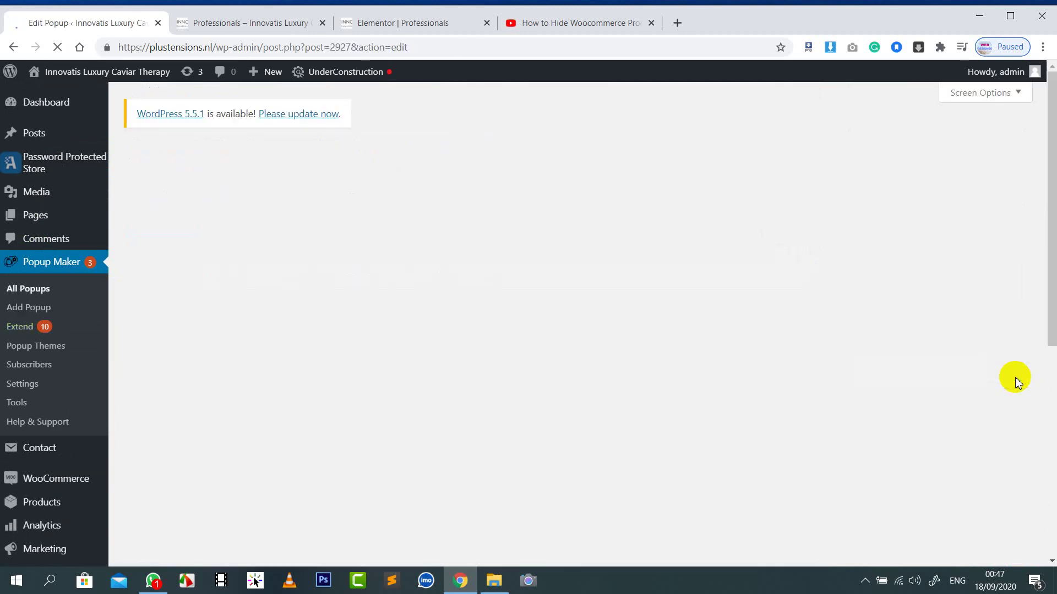
{"action": "scroll", "coordinate": [590, 309], "scroll_direction": "down", "scroll_amount": 5}
{"action": "scroll", "coordinate": [704, 297], "scroll_direction": "up", "scroll_amount": 3}
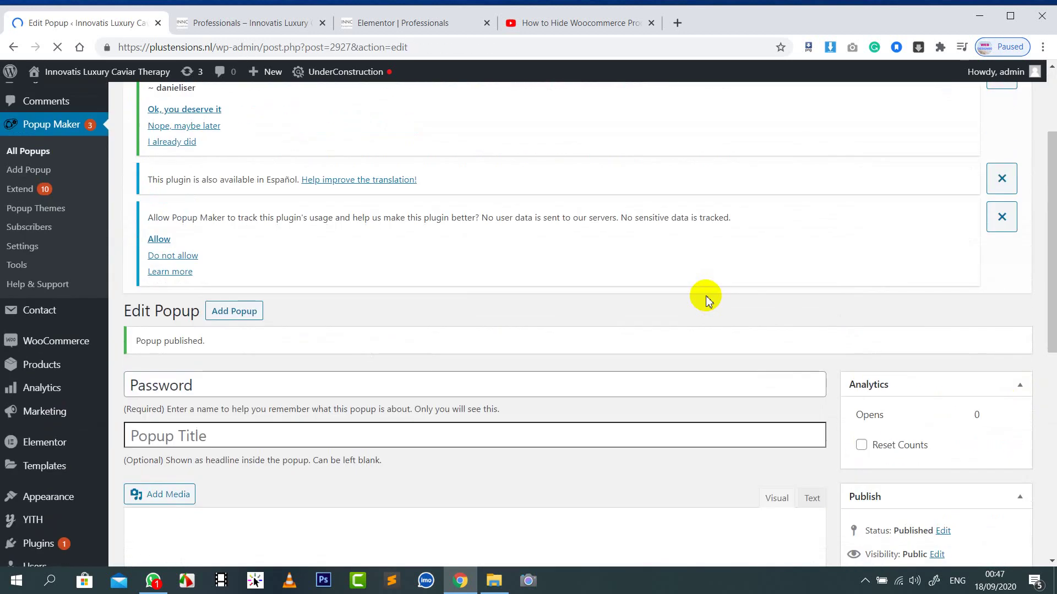
{"action": "scroll", "coordinate": [707, 299], "scroll_direction": "down", "scroll_amount": 3}
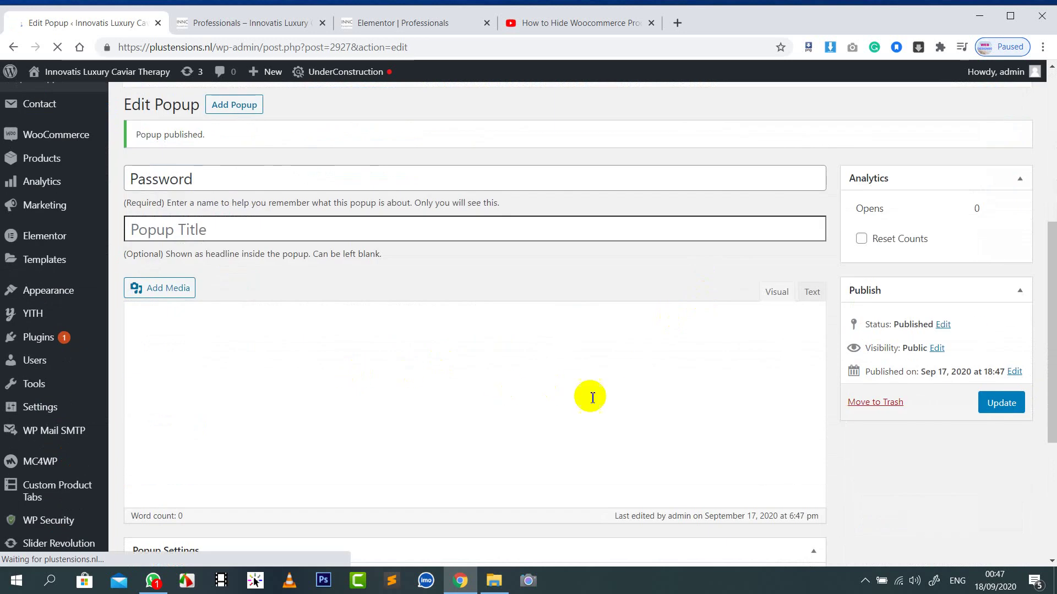
{"action": "scroll", "coordinate": [590, 397], "scroll_direction": "up", "scroll_amount": 5}
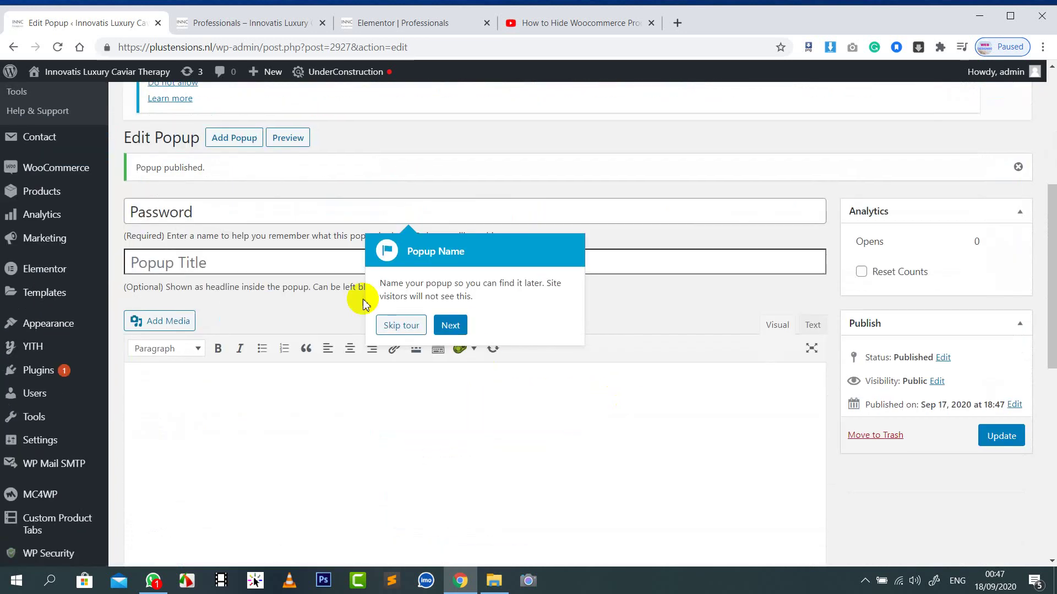
{"action": "left_click", "coordinate": [404, 322]}
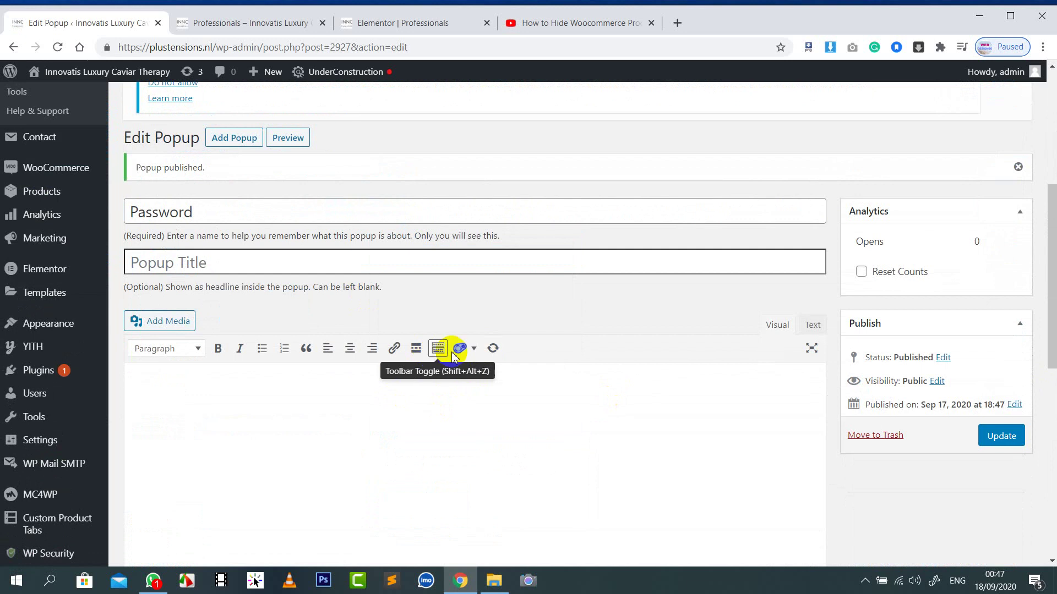
Step: Examine the popup content editor's insertable Popup Maker items, its shortcode tools and its text mode
{"action": "left_click", "coordinate": [472, 349]}
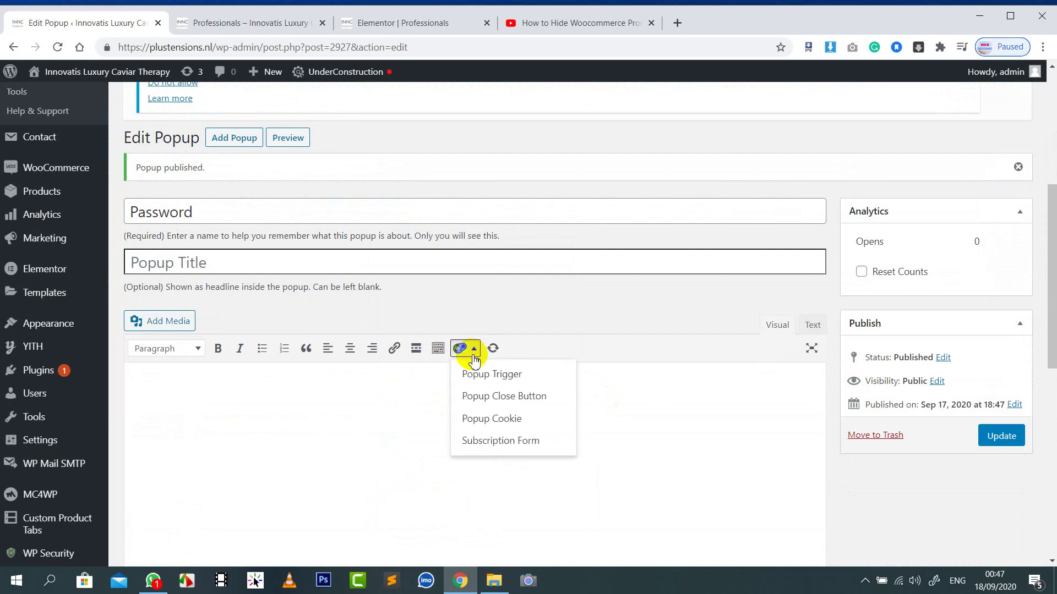
{"action": "left_click", "coordinate": [405, 405]}
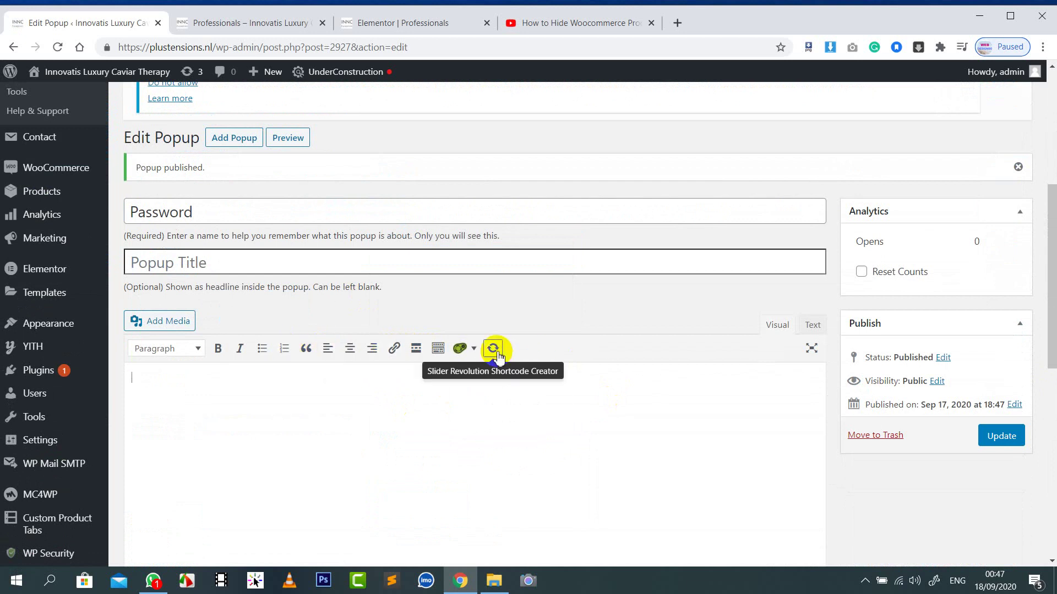
{"action": "scroll", "coordinate": [506, 407], "scroll_direction": "down", "scroll_amount": 4}
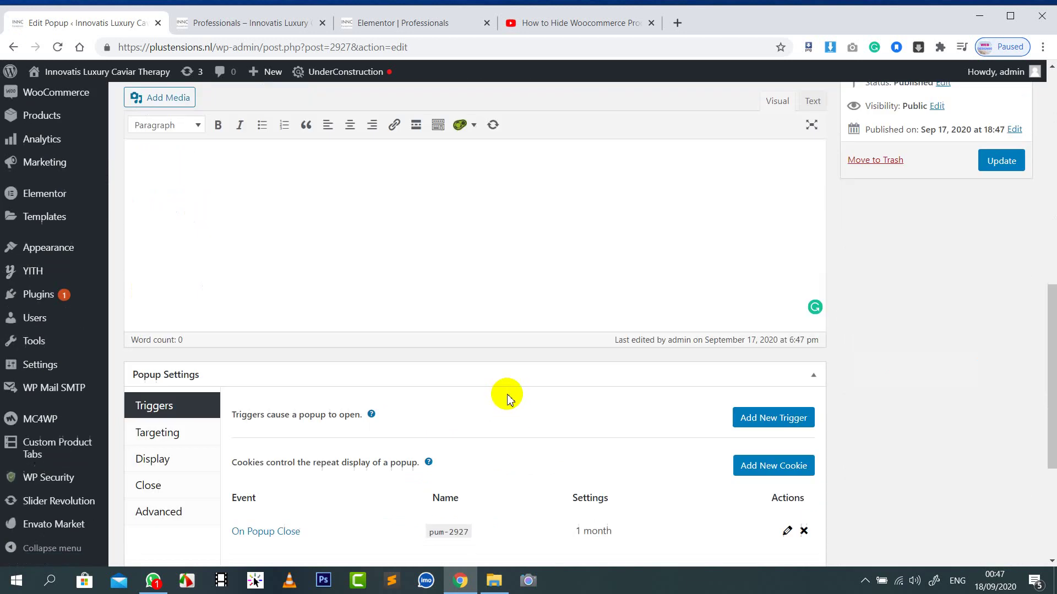
{"action": "scroll", "coordinate": [509, 395], "scroll_direction": "up", "scroll_amount": 4}
{"action": "scroll", "coordinate": [440, 342], "scroll_direction": "down", "scroll_amount": 2}
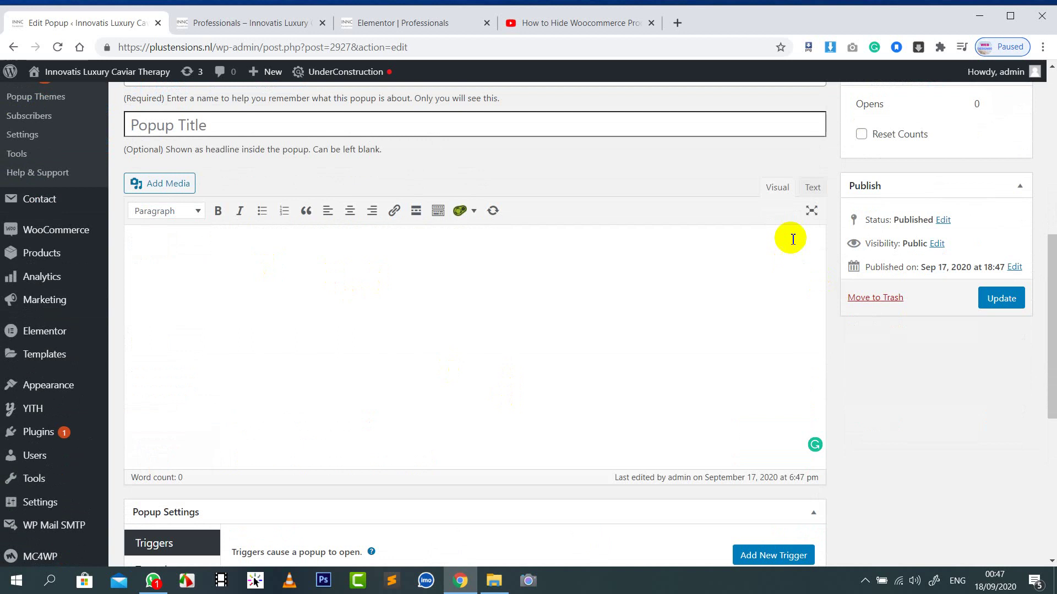
{"action": "left_click", "coordinate": [812, 187]}
{"action": "left_click", "coordinate": [249, 294]}
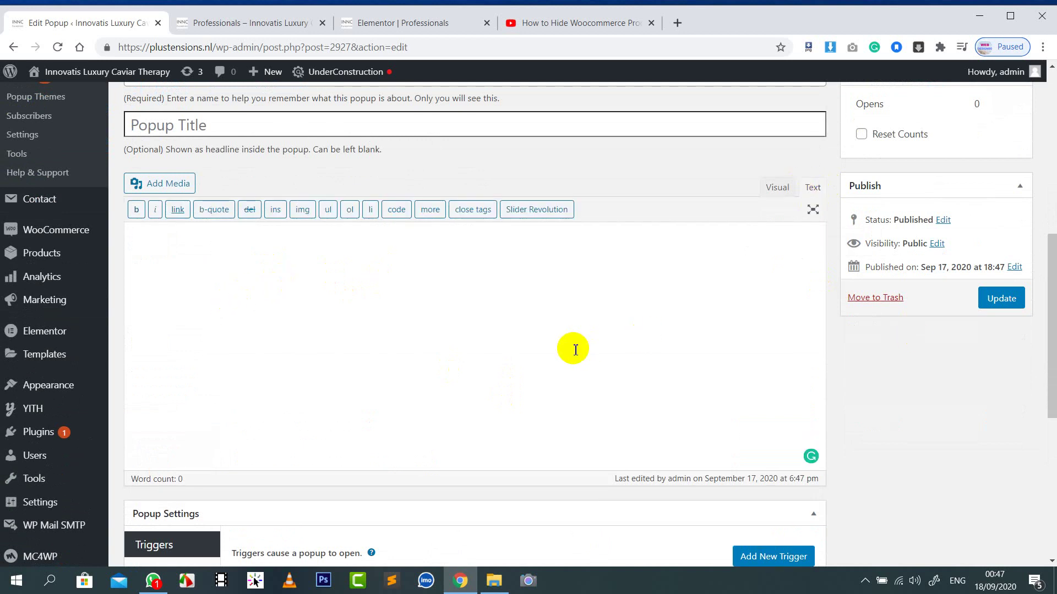
{"action": "left_click", "coordinate": [27, 338]}
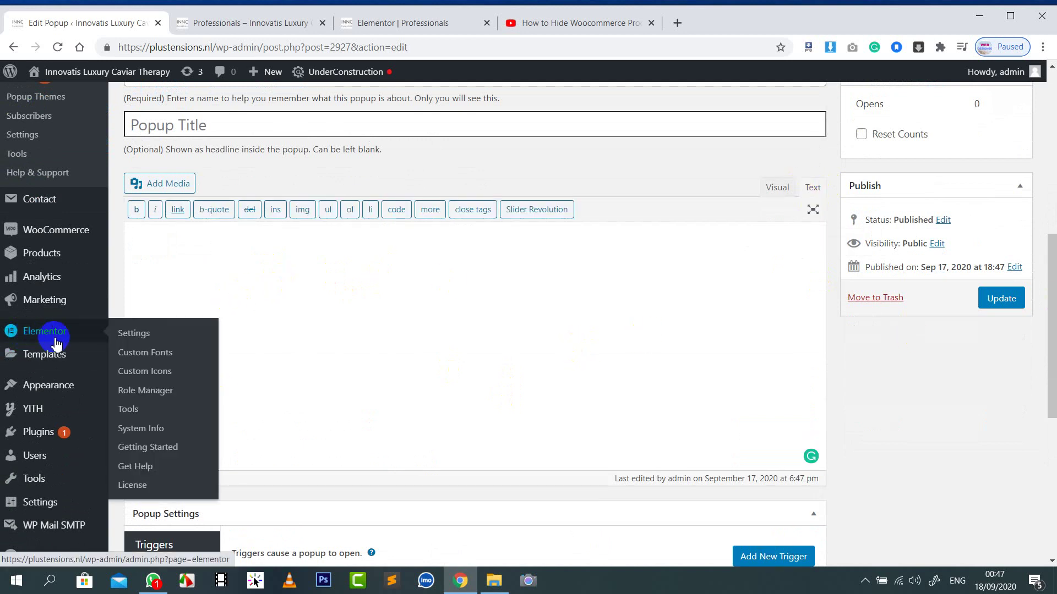
Step: In the Elementor editor of the Professionals page, delete the "Our Professional Brands" section
{"action": "left_click", "coordinate": [400, 23]}
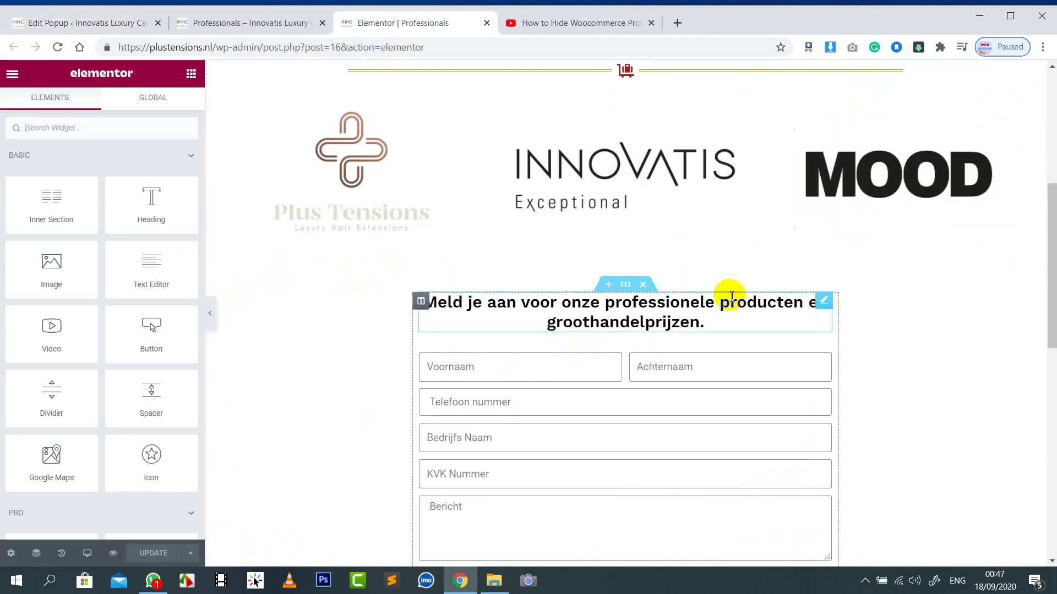
{"action": "scroll", "coordinate": [877, 299], "scroll_direction": "up", "scroll_amount": 5}
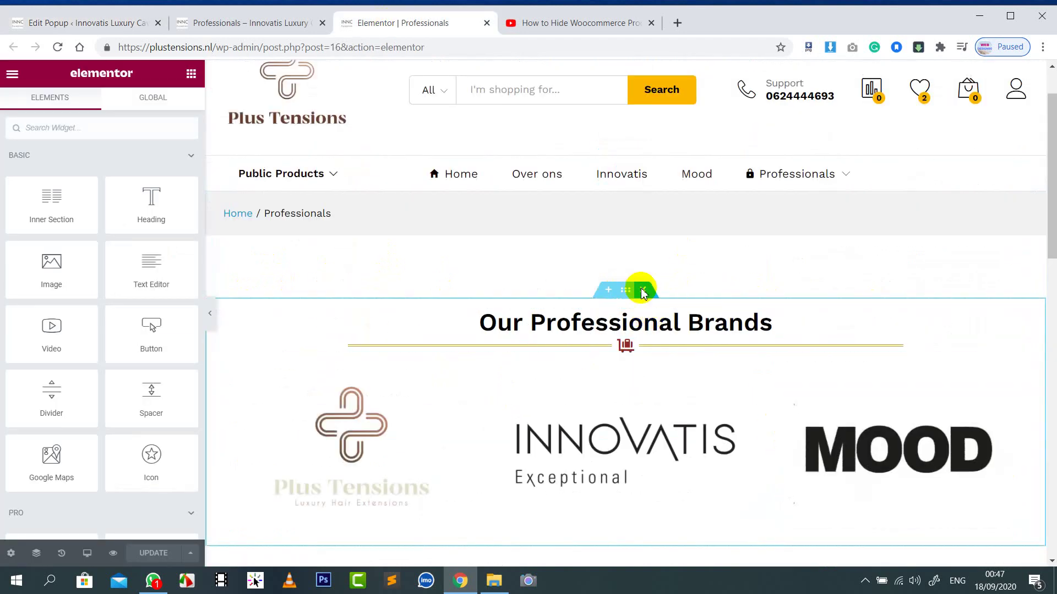
{"action": "left_click", "coordinate": [643, 292]}
{"action": "scroll", "coordinate": [802, 283], "scroll_direction": "down", "scroll_amount": 8}
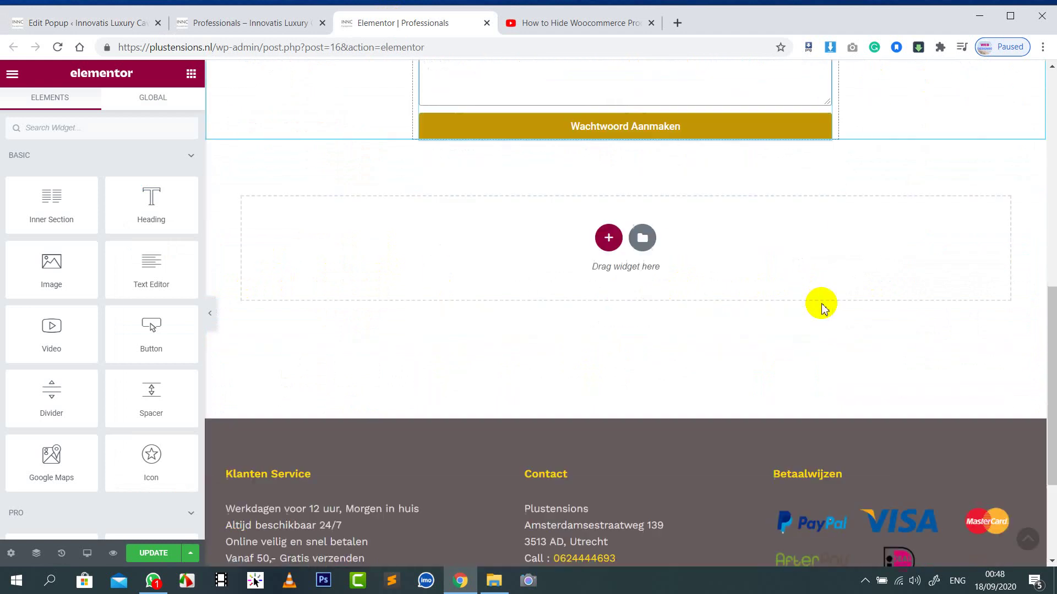
Step: Save the registration form section to the Elementor library as a template named "popup form" and close the library
{"action": "scroll", "coordinate": [820, 306], "scroll_direction": "up", "scroll_amount": 8}
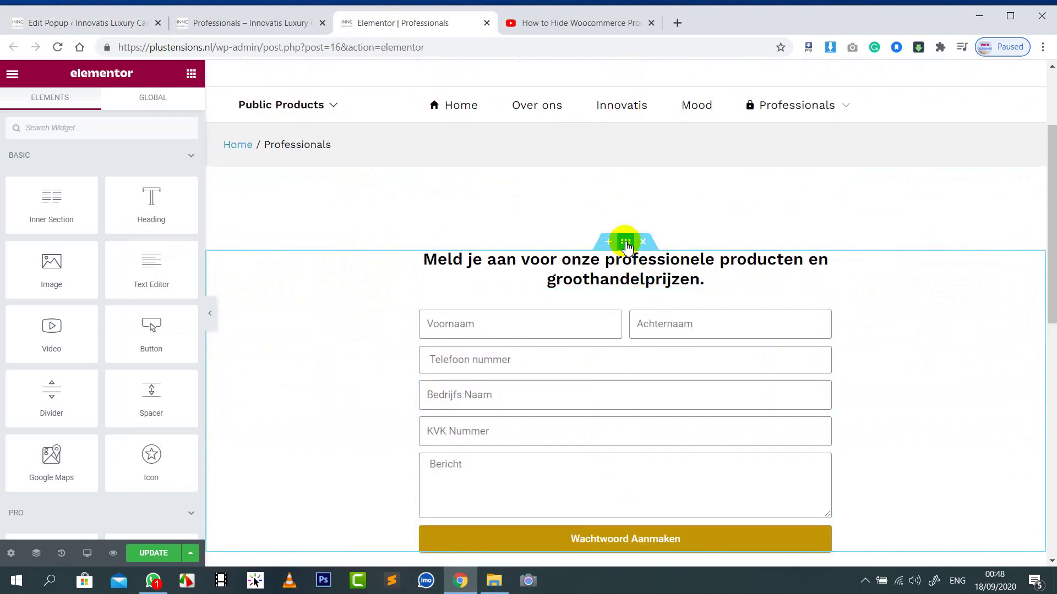
{"action": "right_click", "coordinate": [626, 242]}
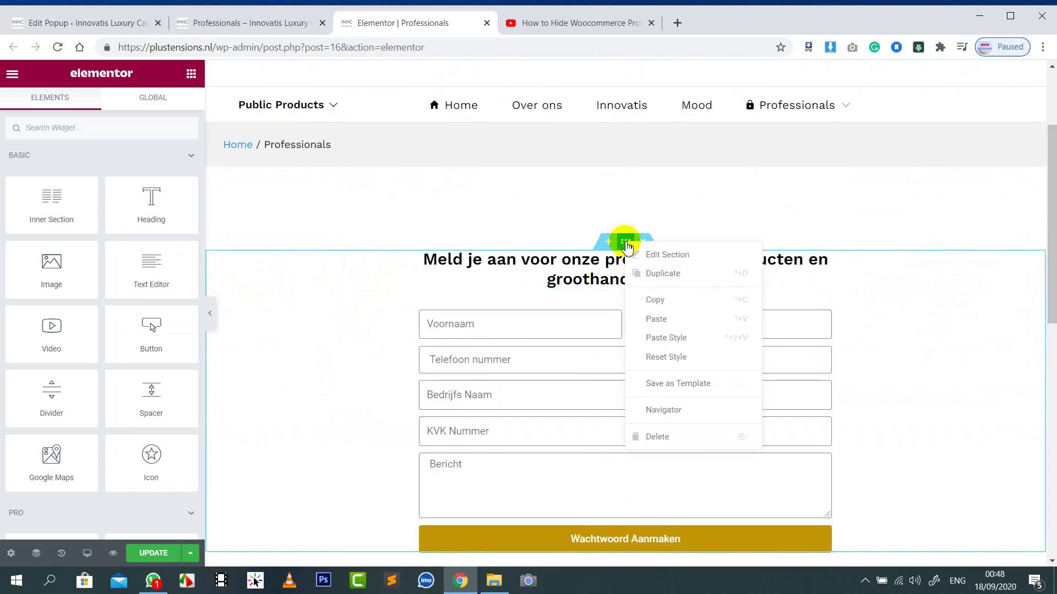
{"action": "left_click", "coordinate": [672, 385]}
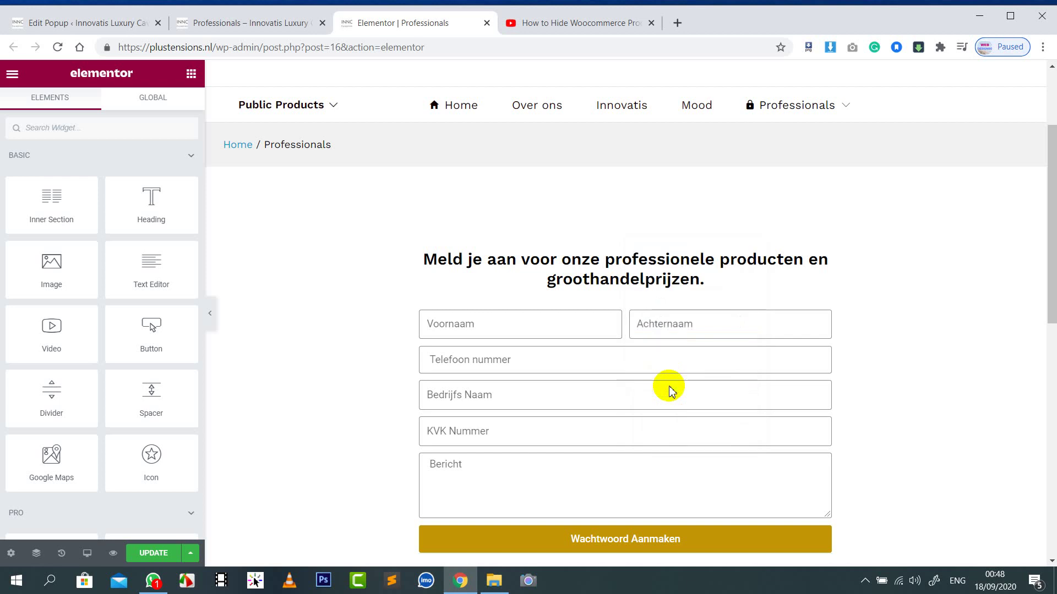
{"action": "left_click", "coordinate": [530, 346]}
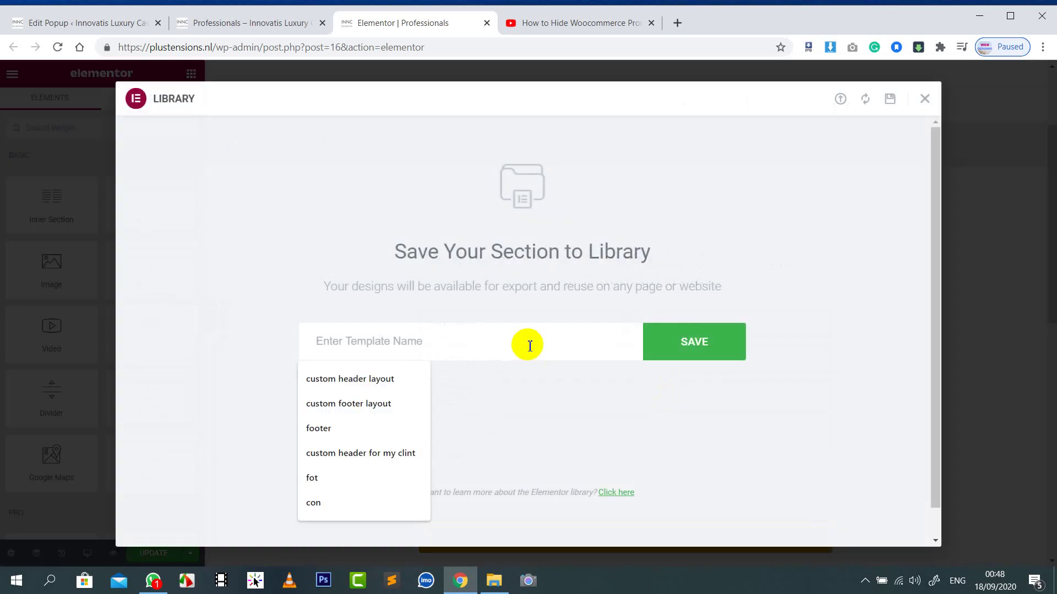
{"action": "type", "text": "popup form"}
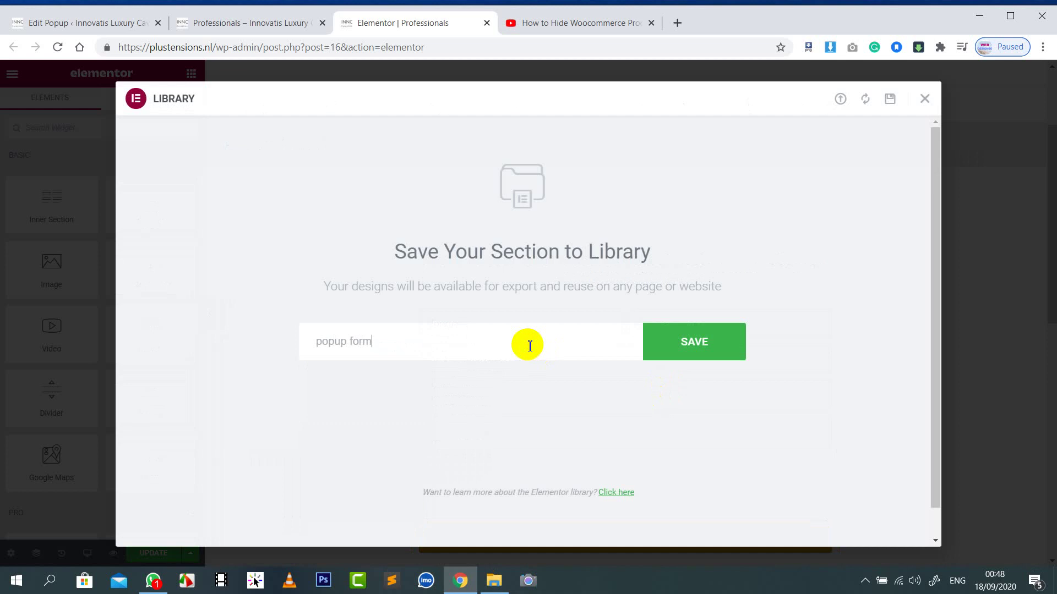
{"action": "left_click", "coordinate": [690, 342]}
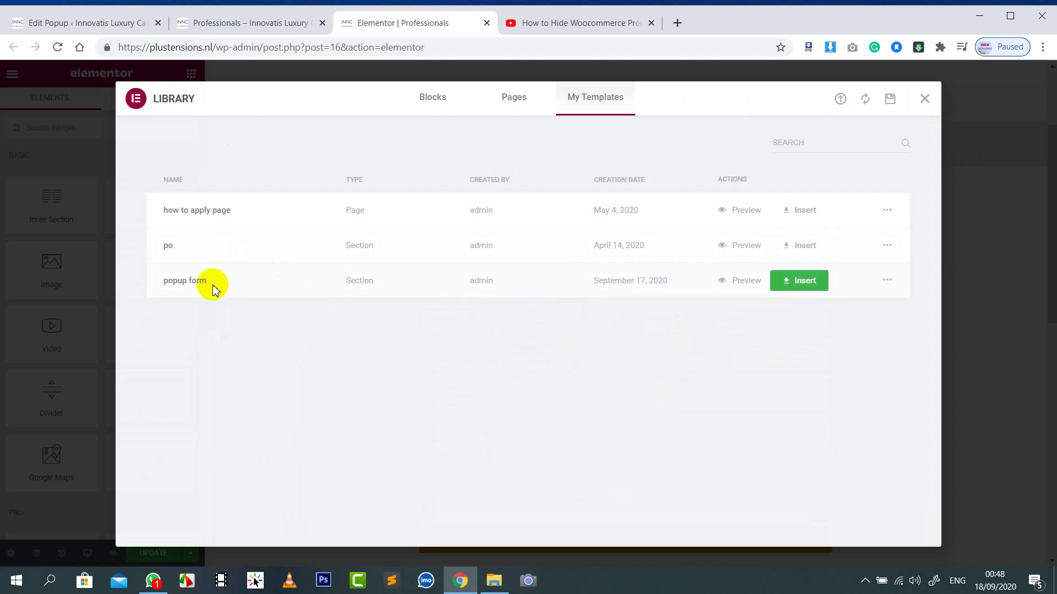
{"action": "left_click", "coordinate": [887, 284]}
{"action": "left_click", "coordinate": [708, 354]}
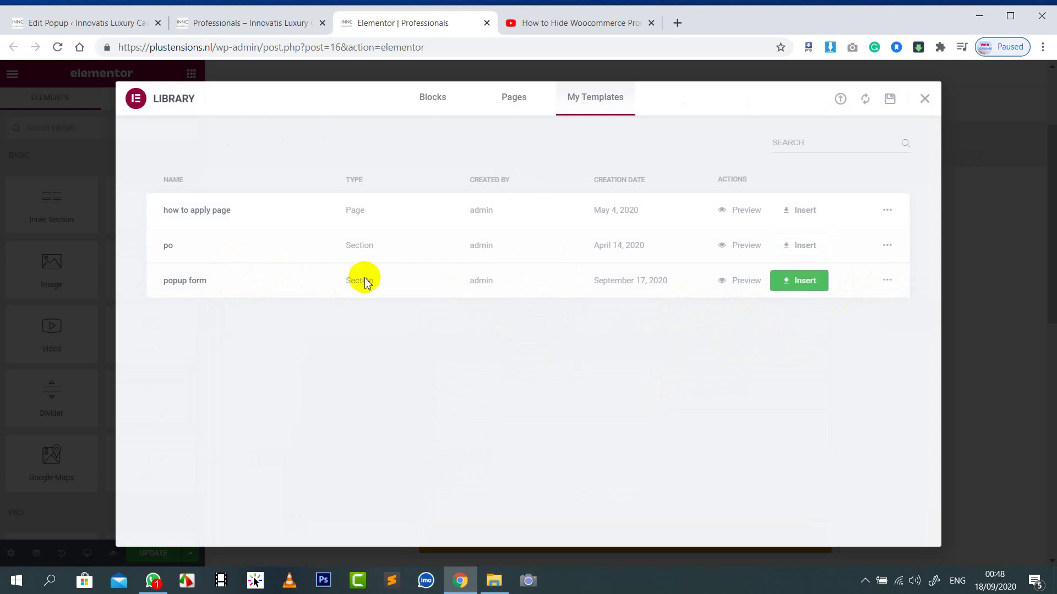
{"action": "left_click", "coordinate": [922, 100]}
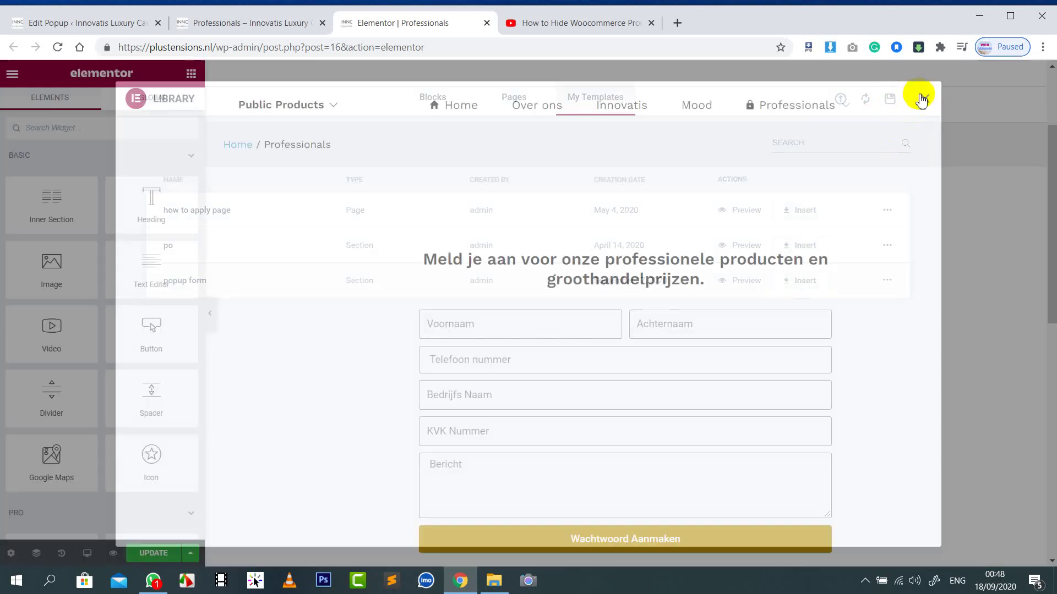
Step: Go from the Professionals page to the WordPress dashboard and open the list of saved Elementor templates
{"action": "left_click", "coordinate": [231, 22]}
{"action": "left_click", "coordinate": [128, 23]}
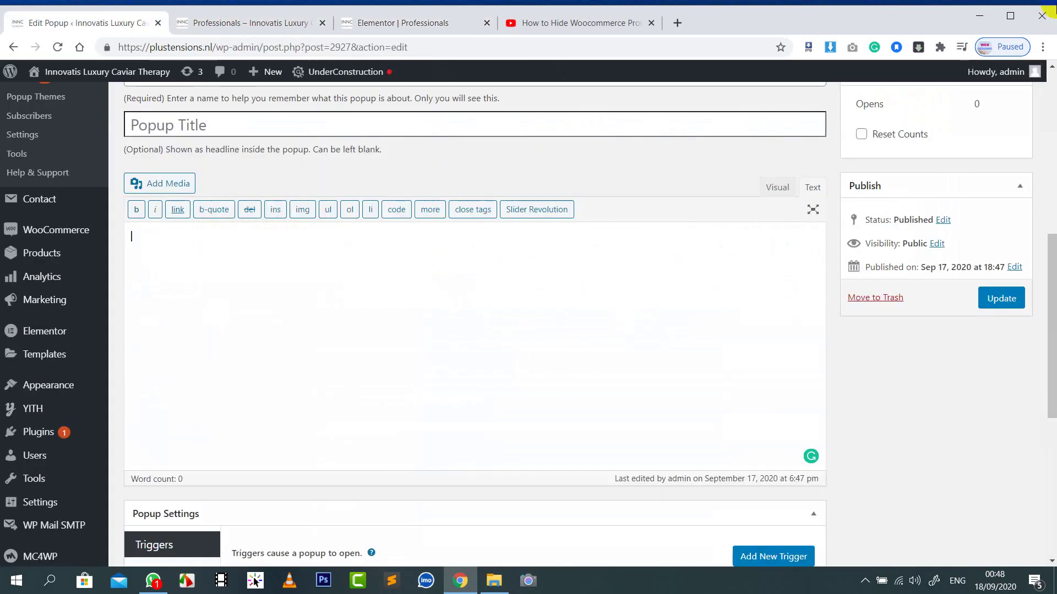
{"action": "left_click", "coordinate": [266, 21]}
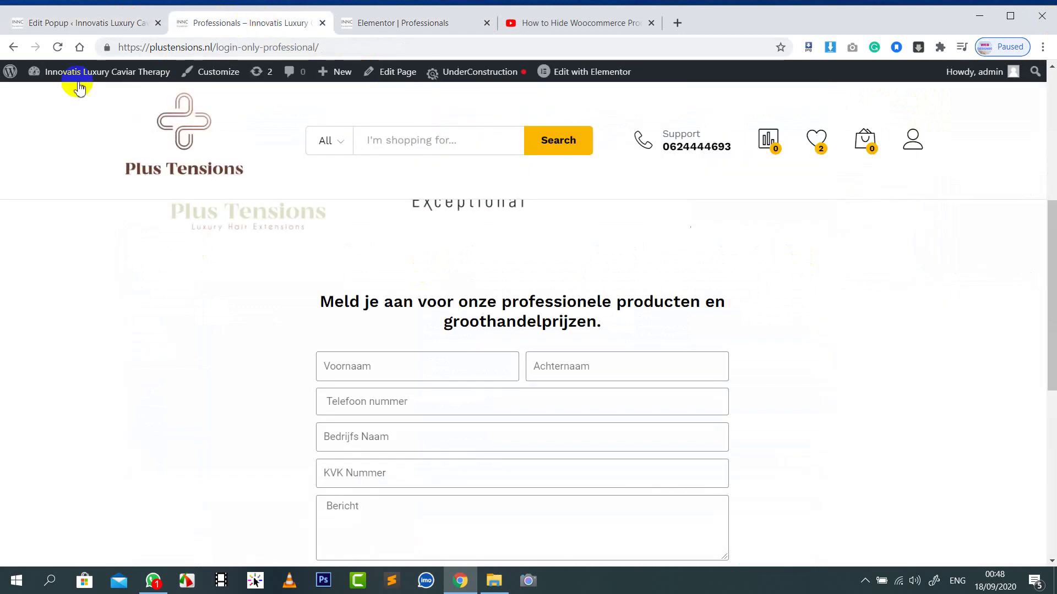
{"action": "left_click", "coordinate": [50, 97]}
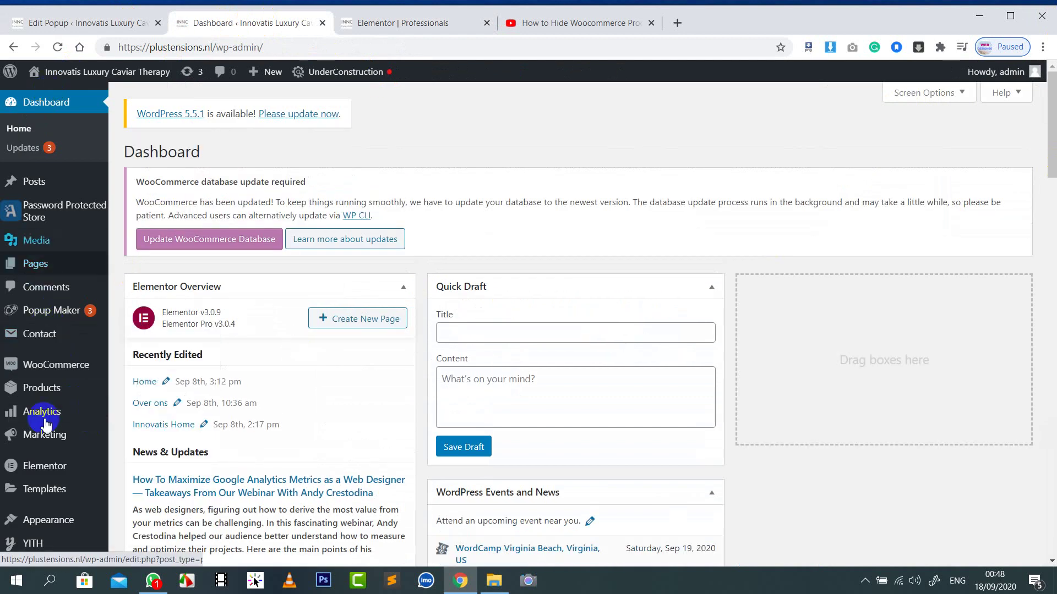
{"action": "scroll", "coordinate": [49, 379], "scroll_direction": "down", "scroll_amount": 3}
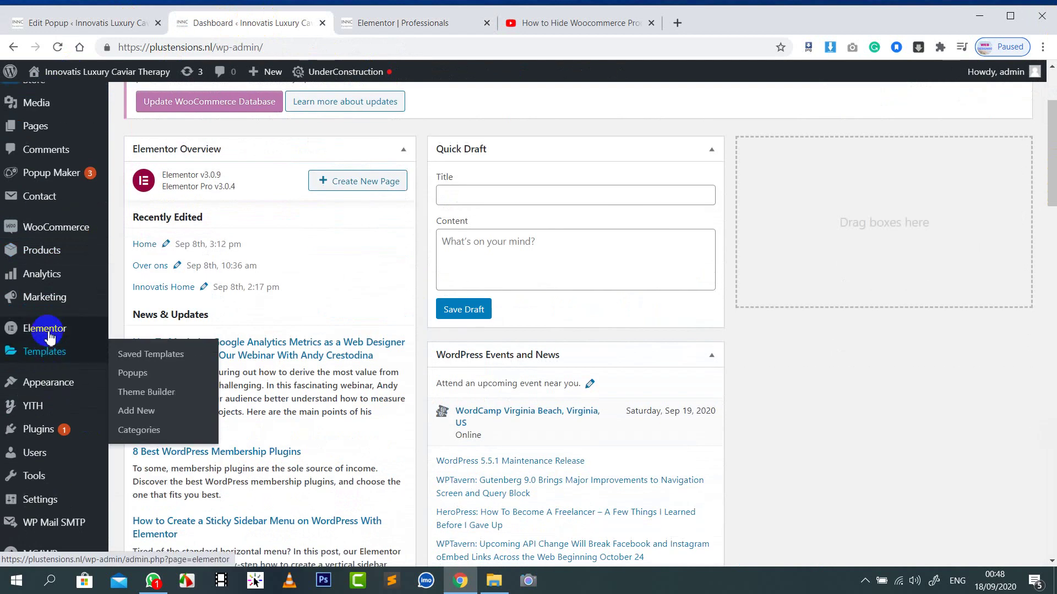
{"action": "mouse_move", "coordinate": [50, 337]}
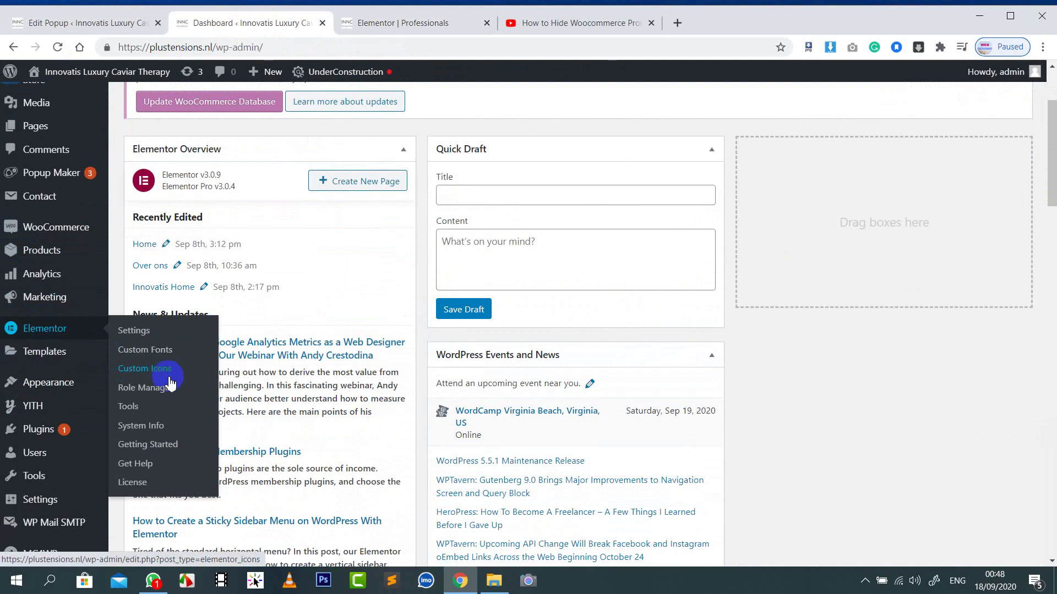
{"action": "mouse_move", "coordinate": [57, 357]}
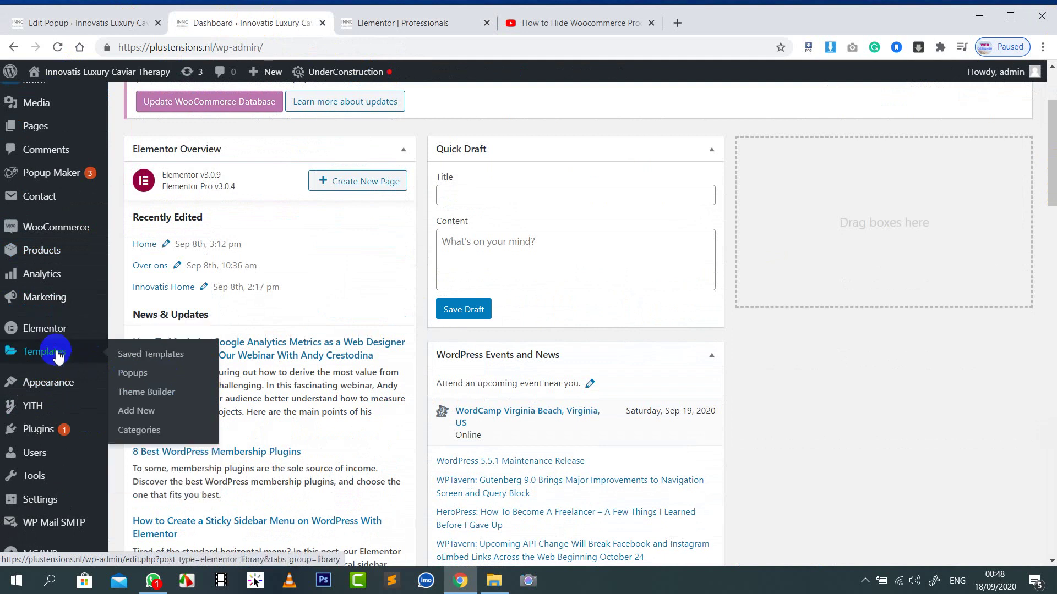
{"action": "left_click", "coordinate": [151, 360]}
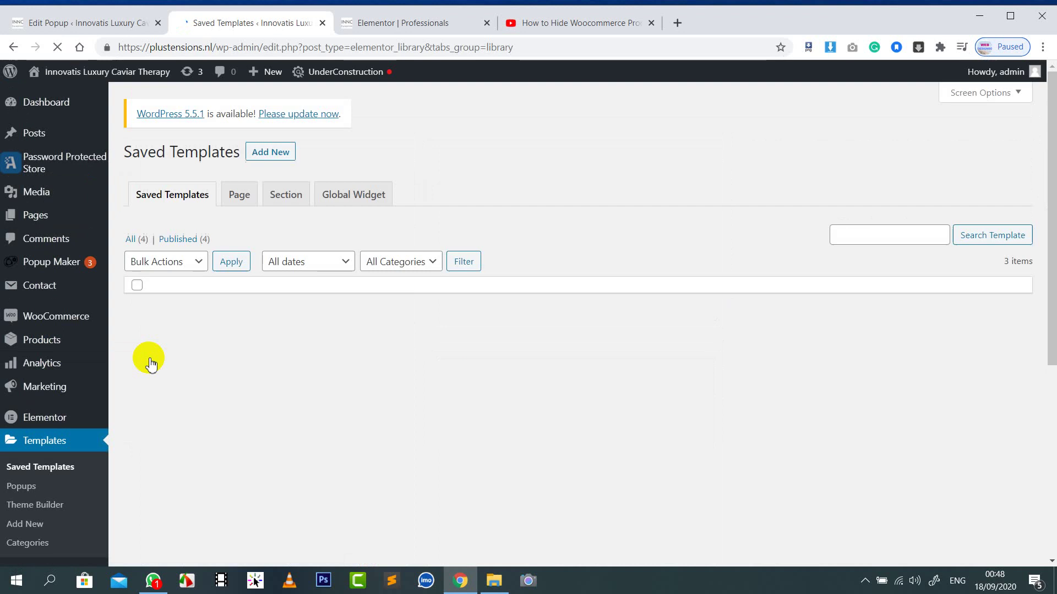
{"action": "scroll", "coordinate": [576, 203], "scroll_direction": "down", "scroll_amount": 2}
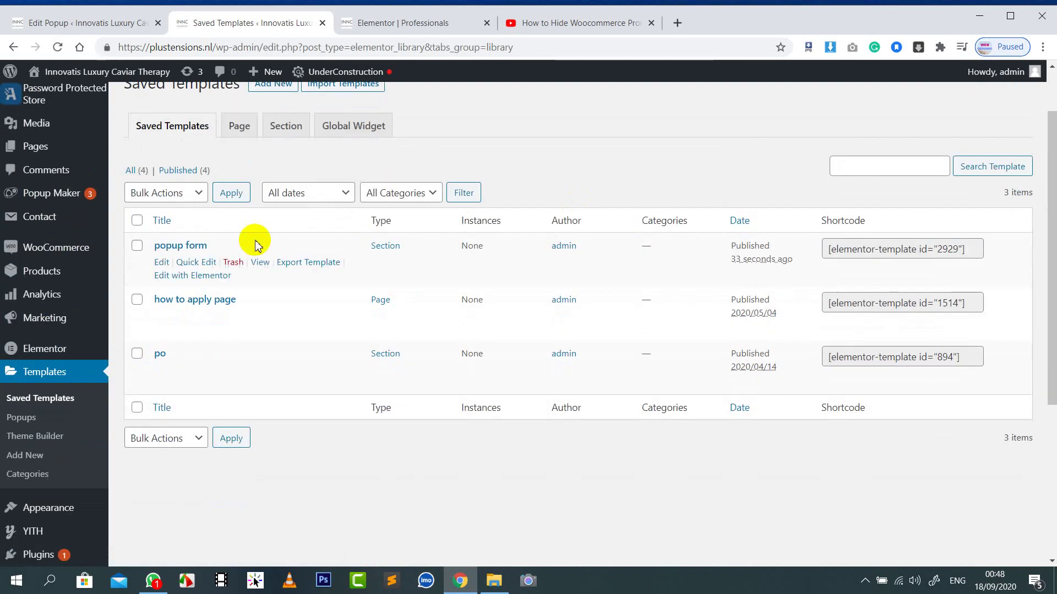
Step: Copy the shortcode [elementor-template id="2929"] of the "popup form" template
{"action": "left_click", "coordinate": [883, 255]}
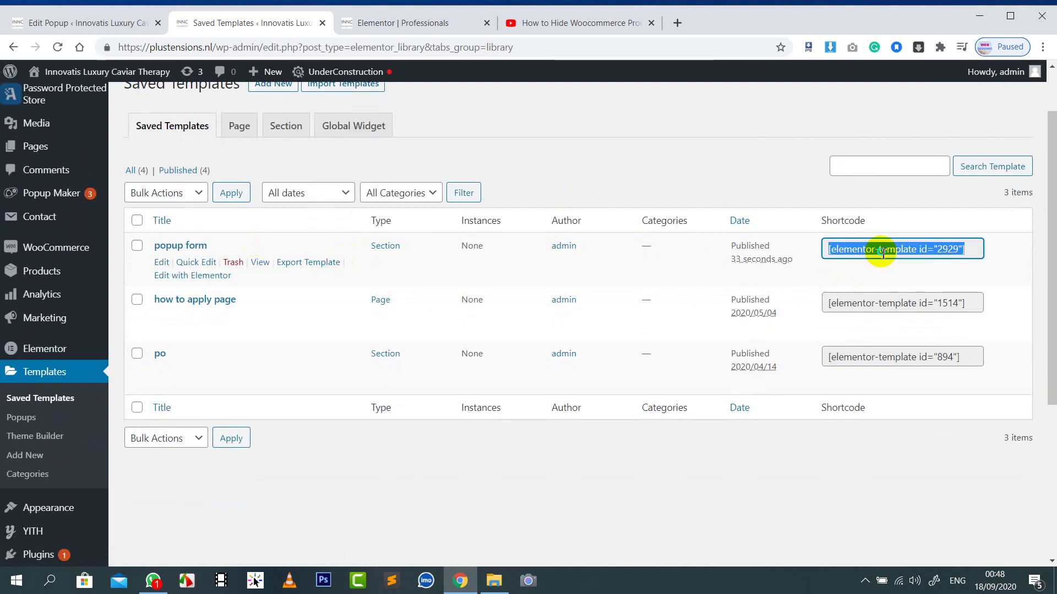
{"action": "right_click", "coordinate": [882, 253]}
{"action": "left_click", "coordinate": [903, 263]}
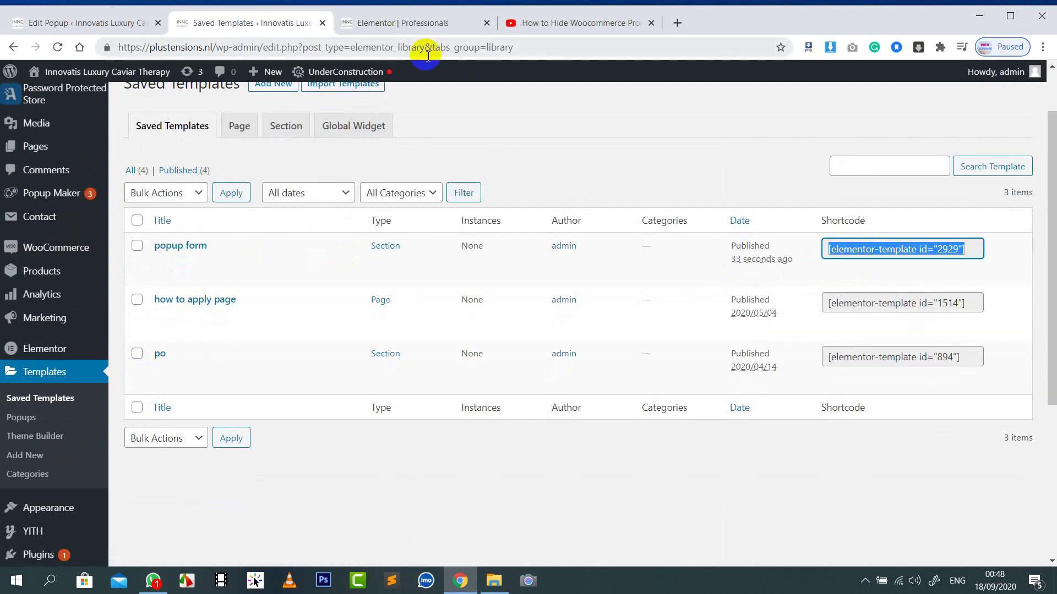
Step: Return to the "Password" popup, put the shortcode [elementor-template id="2929"] in its content and update the popup
{"action": "left_click", "coordinate": [437, 24]}
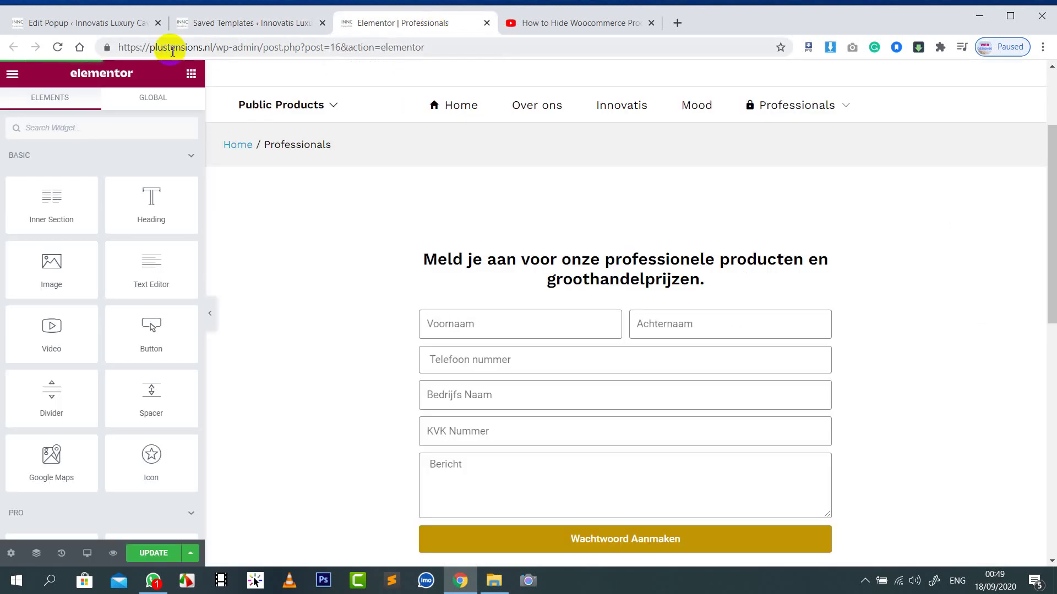
{"action": "left_click", "coordinate": [47, 22]}
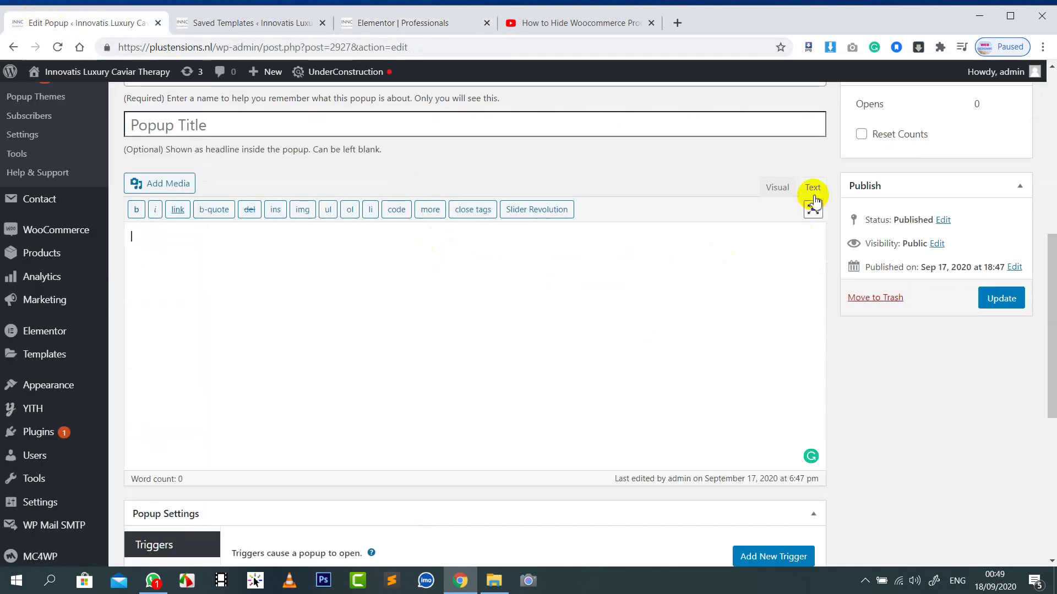
{"action": "left_click", "coordinate": [777, 186]}
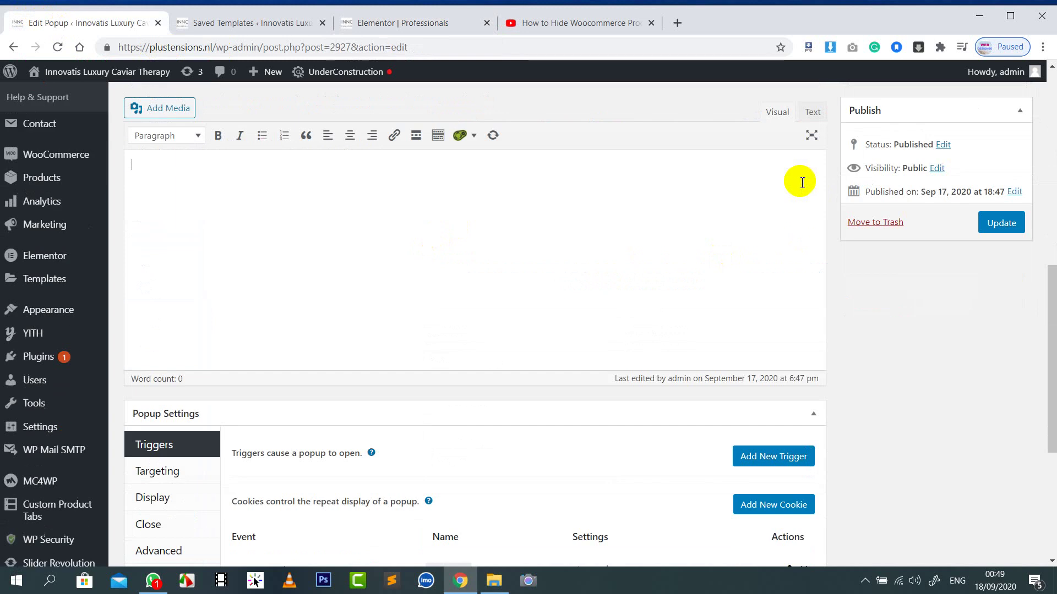
{"action": "left_click", "coordinate": [812, 112]}
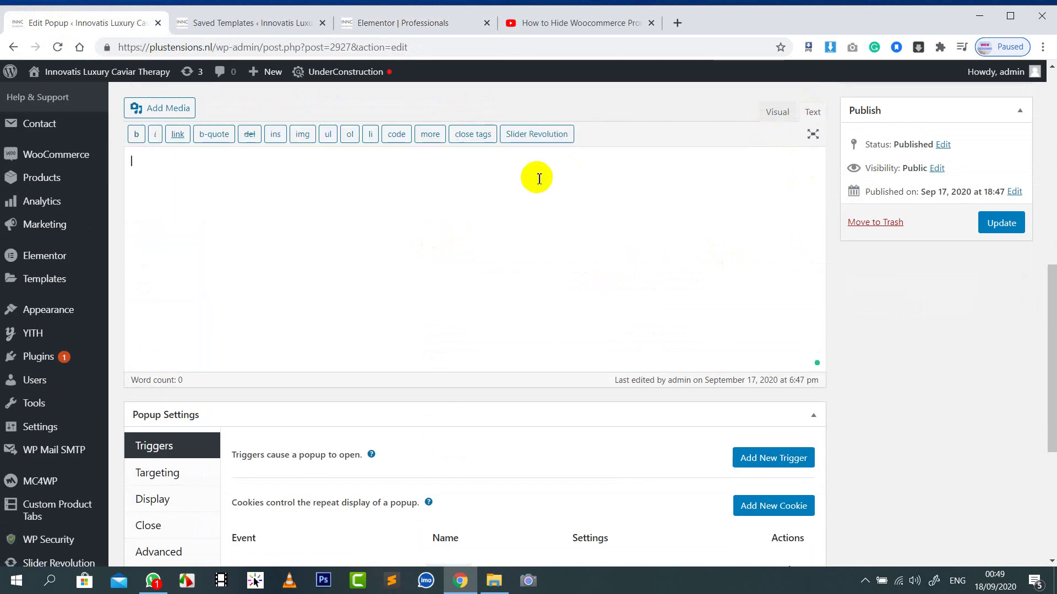
{"action": "left_click", "coordinate": [777, 113]}
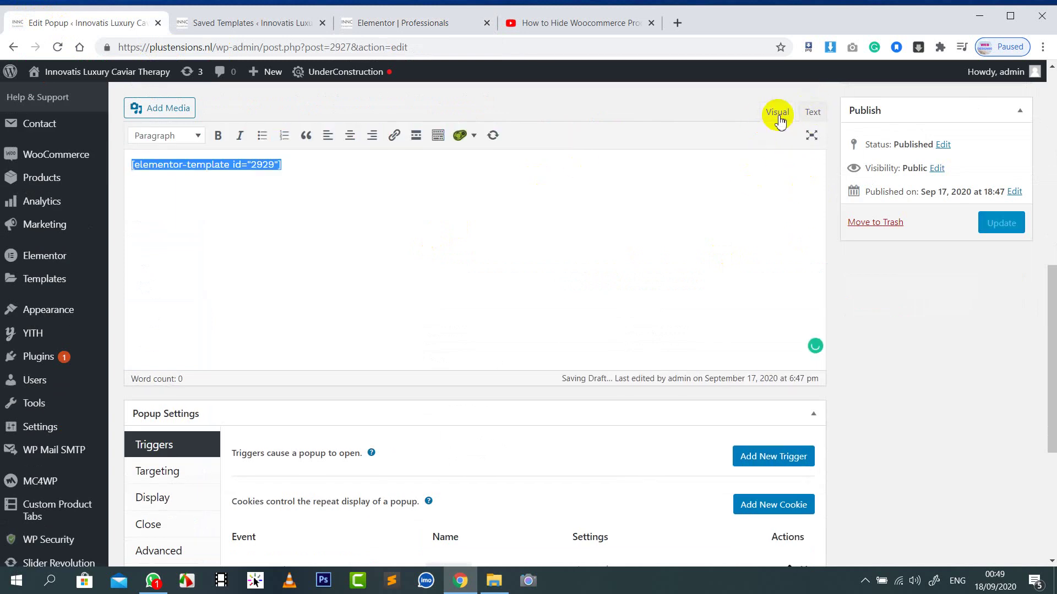
{"action": "scroll", "coordinate": [967, 330], "scroll_direction": "up", "scroll_amount": 1}
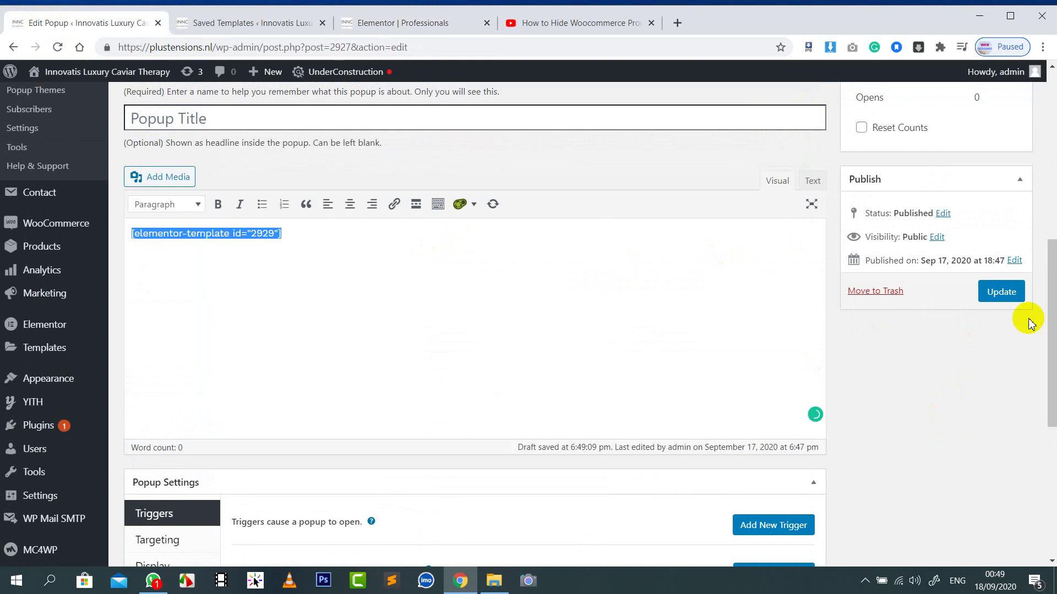
{"action": "left_click", "coordinate": [1002, 290]}
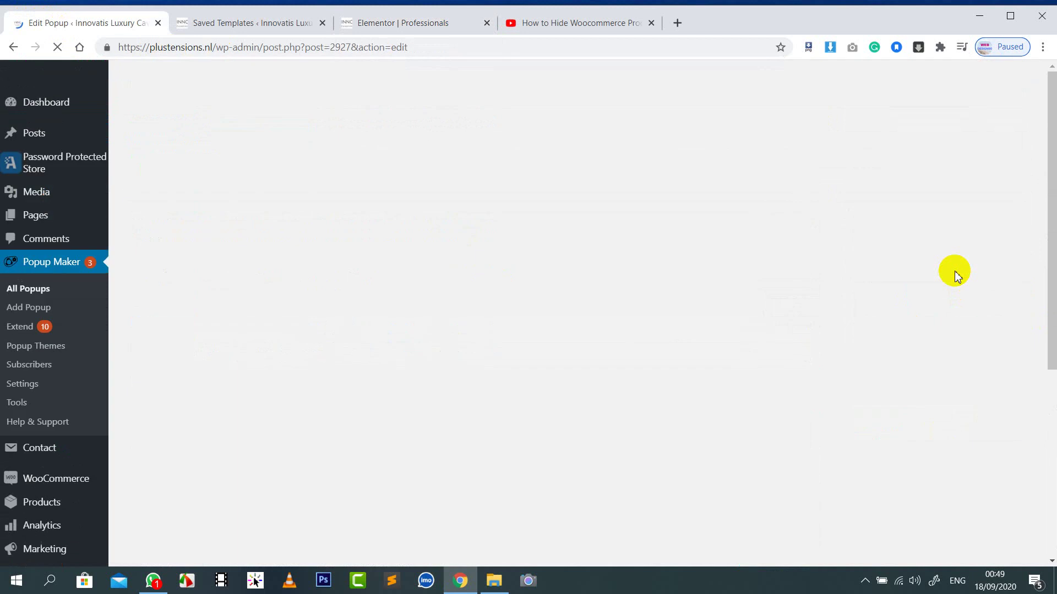
Step: Check the updated popup's content and settings, dismissing the Popup Triggers tip
{"action": "scroll", "coordinate": [649, 220], "scroll_direction": "down", "scroll_amount": 7}
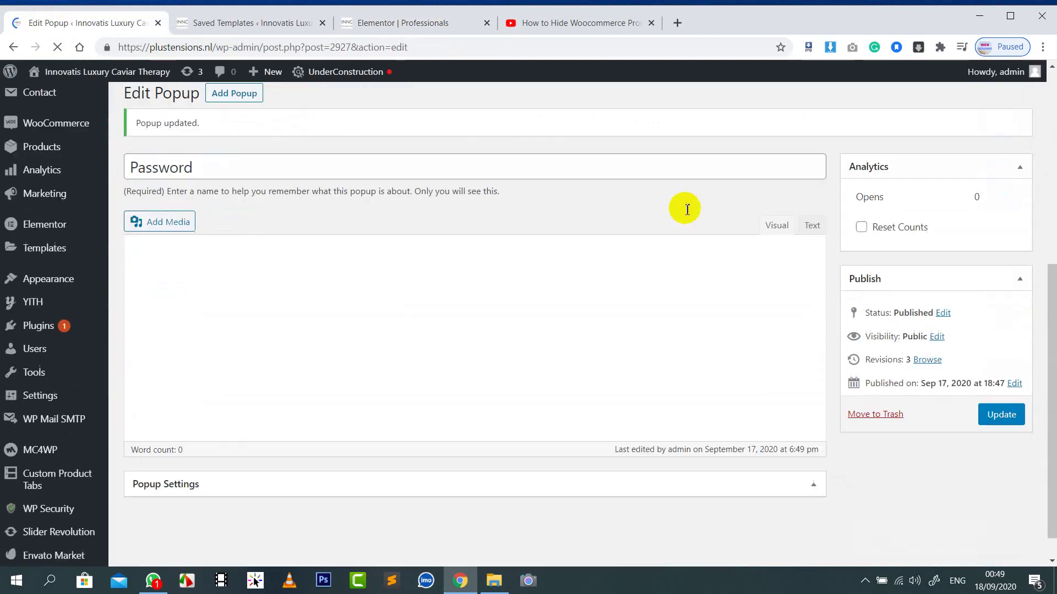
{"action": "scroll", "coordinate": [692, 209], "scroll_direction": "down", "scroll_amount": 5}
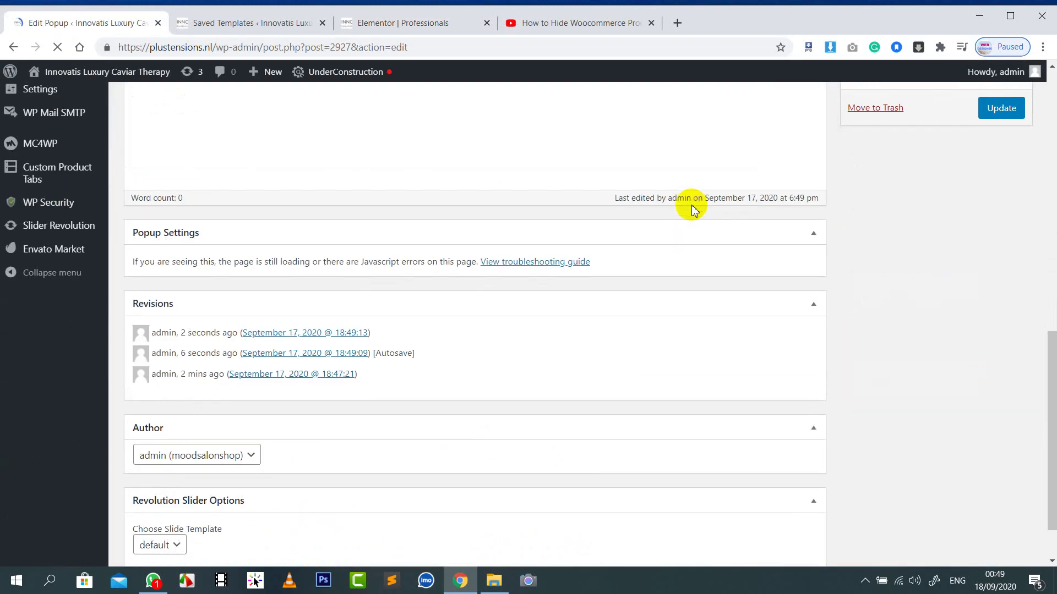
{"action": "scroll", "coordinate": [692, 209], "scroll_direction": "down", "scroll_amount": 1}
{"action": "scroll", "coordinate": [692, 209], "scroll_direction": "up", "scroll_amount": 13}
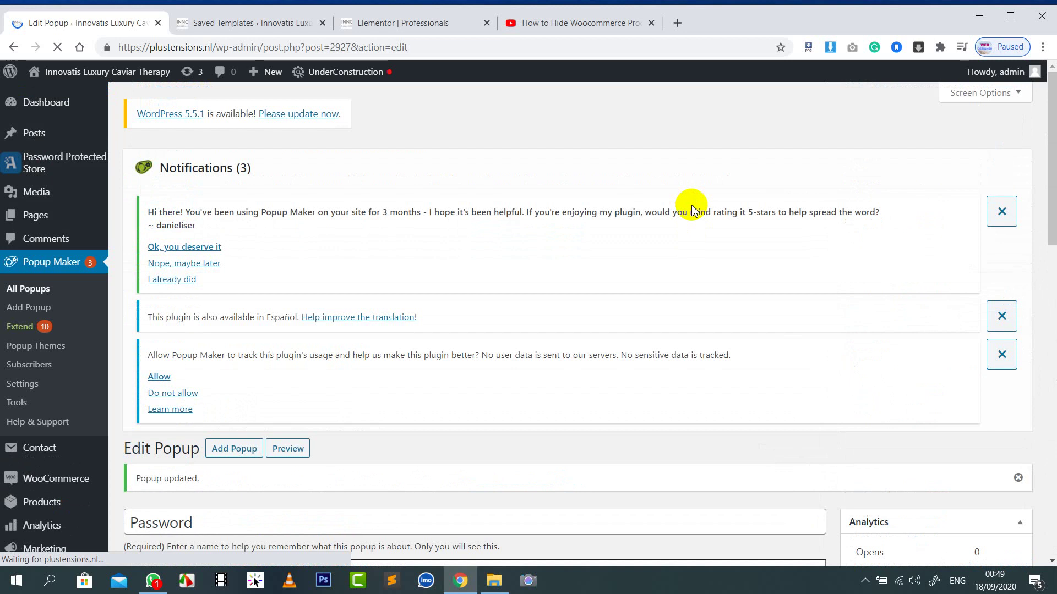
{"action": "scroll", "coordinate": [693, 209], "scroll_direction": "down", "scroll_amount": 13}
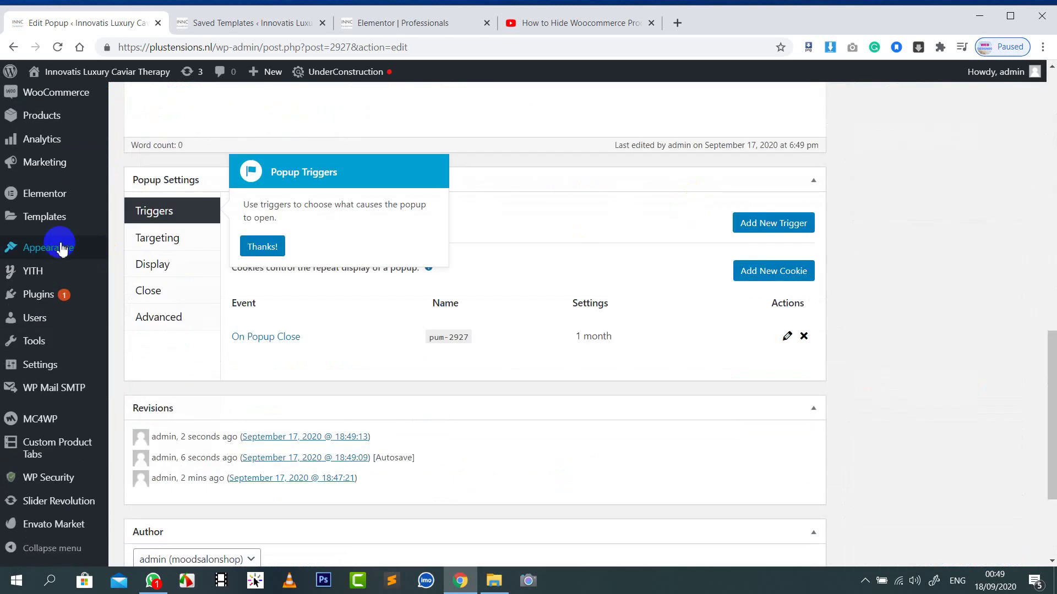
{"action": "left_click", "coordinate": [201, 238]}
{"action": "left_click", "coordinate": [261, 246]}
{"action": "scroll", "coordinate": [1022, 272], "scroll_direction": "up", "scroll_amount": 8}
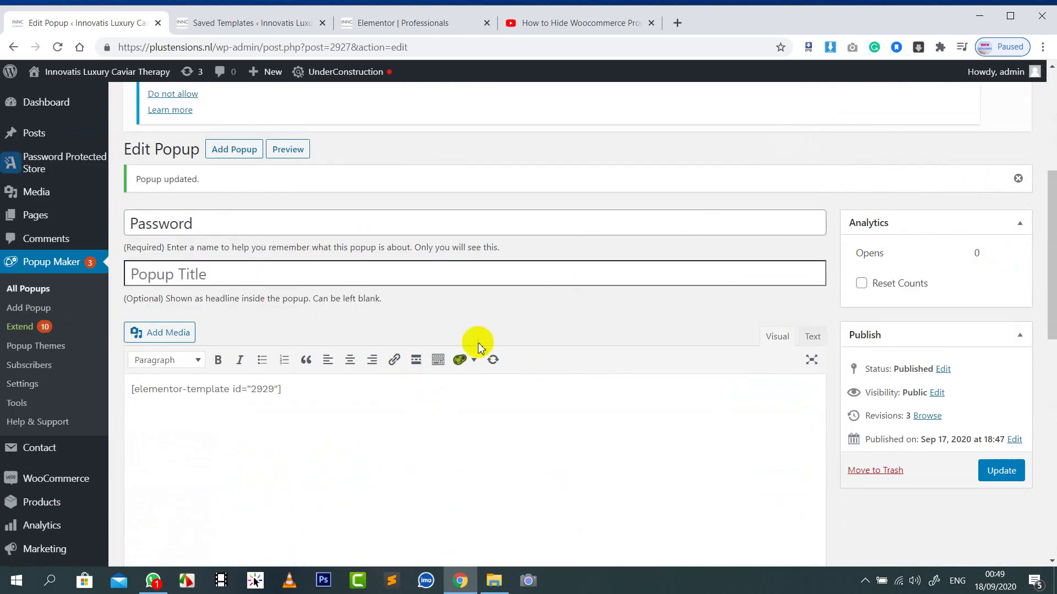
Step: Open the WordPress menu editor and look through the items of the Main Menu
{"action": "scroll", "coordinate": [50, 358], "scroll_direction": "down", "scroll_amount": 7}
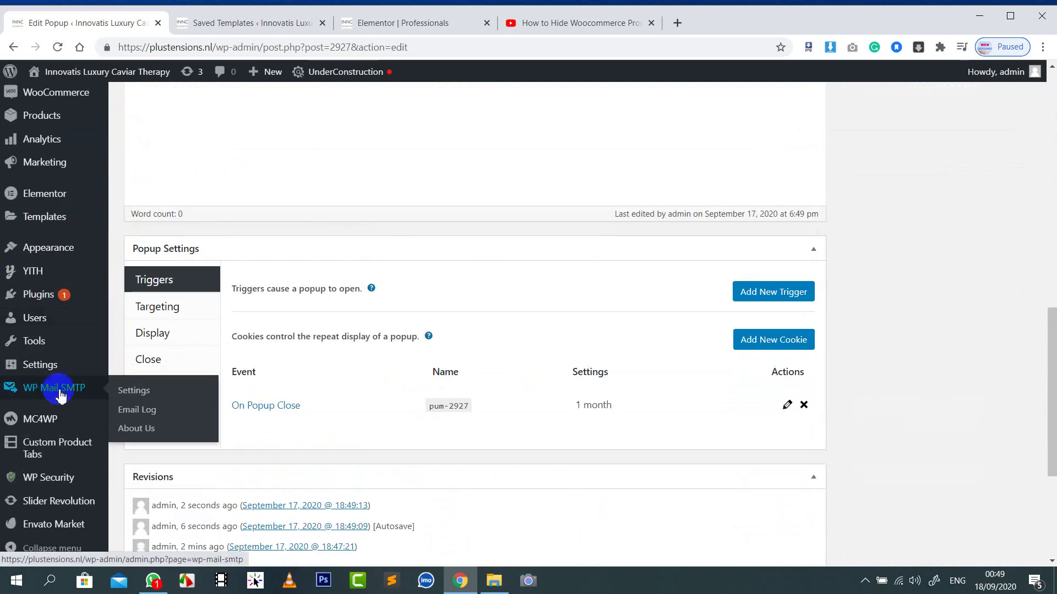
{"action": "left_click", "coordinate": [55, 250]}
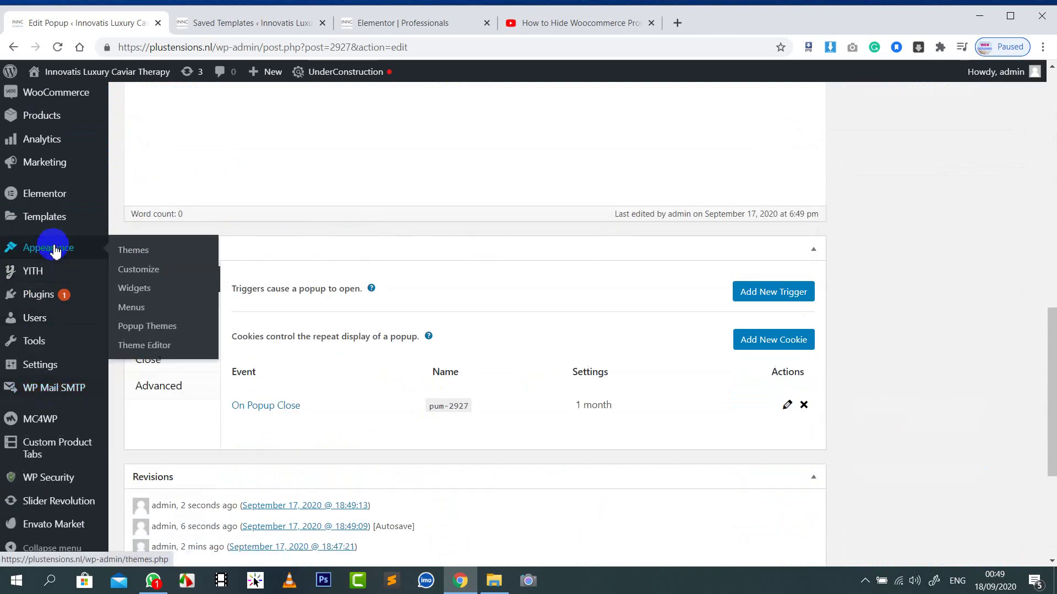
{"action": "left_click", "coordinate": [135, 308]}
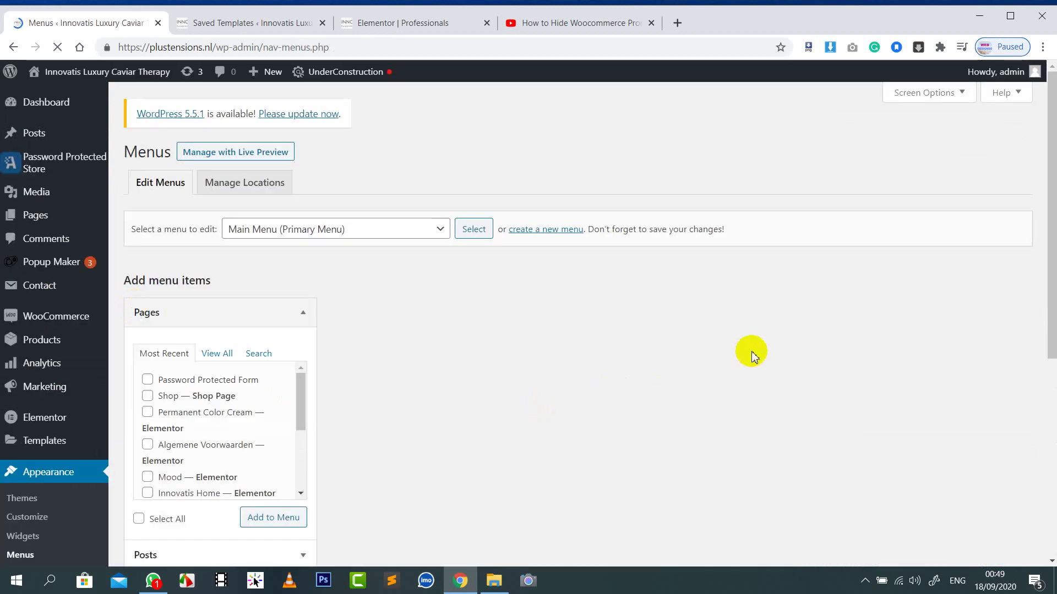
{"action": "scroll", "coordinate": [754, 355], "scroll_direction": "down", "scroll_amount": 4}
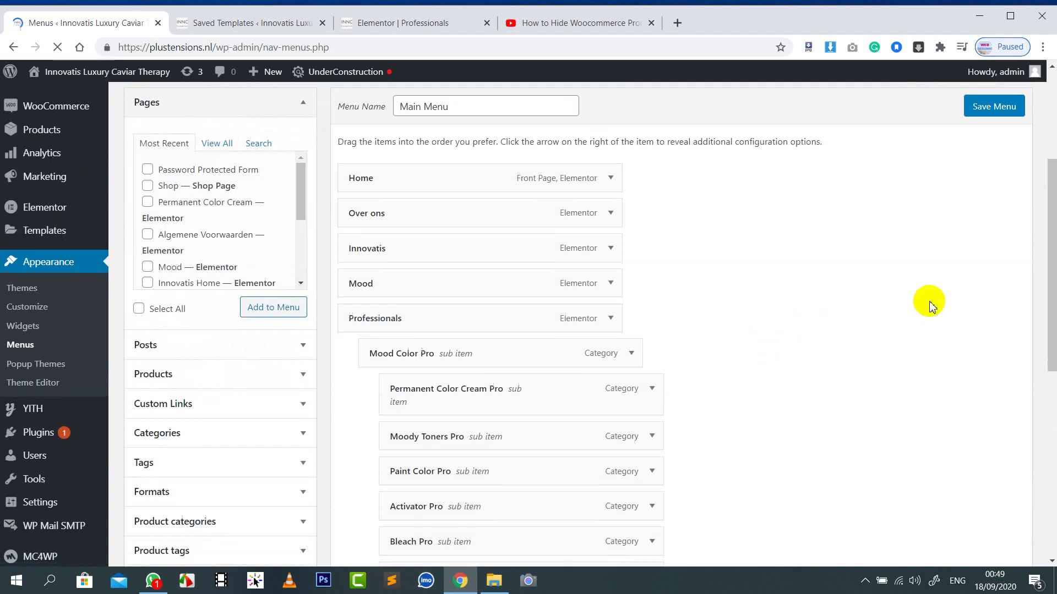
{"action": "scroll", "coordinate": [929, 302], "scroll_direction": "down", "scroll_amount": 15}
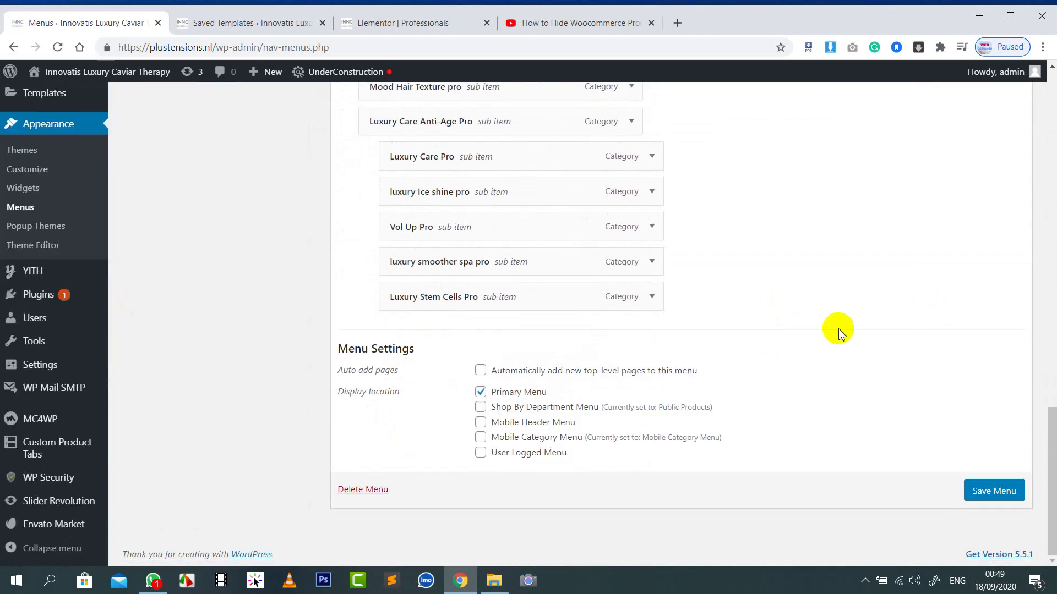
{"action": "scroll", "coordinate": [838, 330], "scroll_direction": "up", "scroll_amount": 3}
{"action": "scroll", "coordinate": [838, 331], "scroll_direction": "down", "scroll_amount": 3}
{"action": "scroll", "coordinate": [838, 330], "scroll_direction": "up", "scroll_amount": 8}
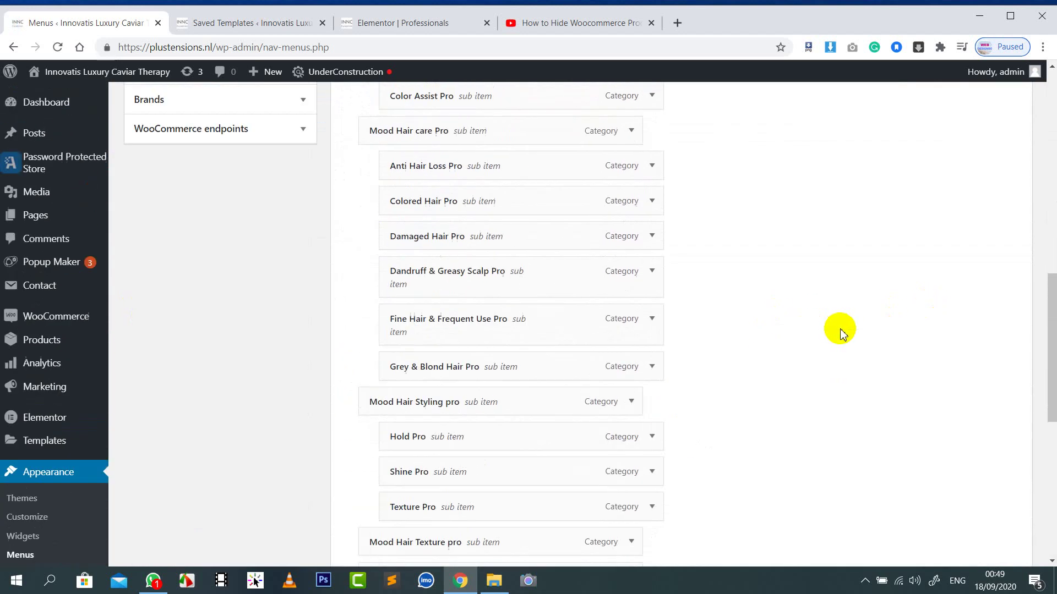
{"action": "scroll", "coordinate": [840, 331], "scroll_direction": "down", "scroll_amount": 5}
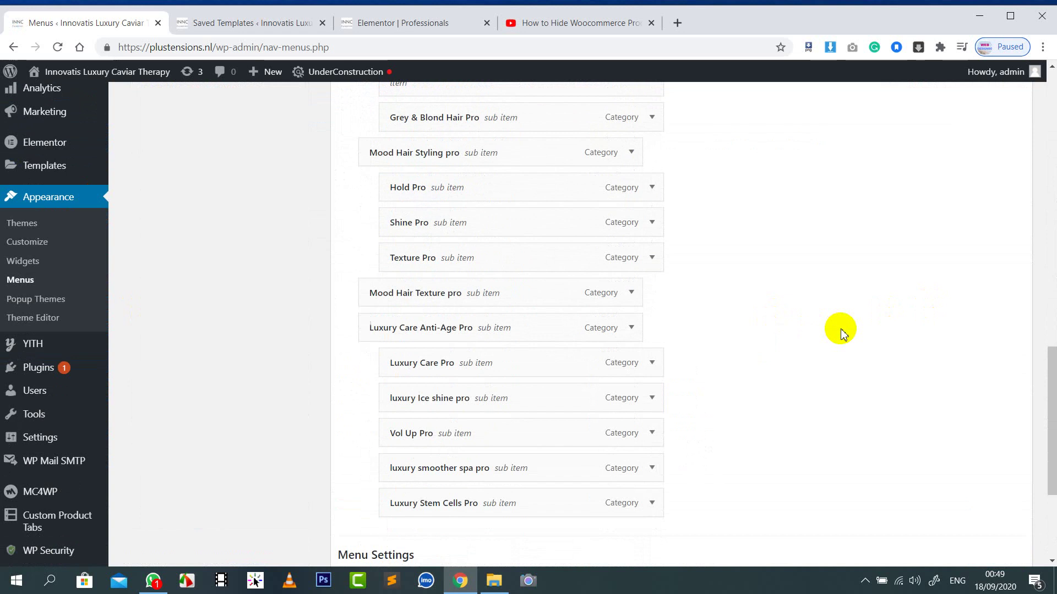
{"action": "scroll", "coordinate": [840, 332], "scroll_direction": "up", "scroll_amount": 14}
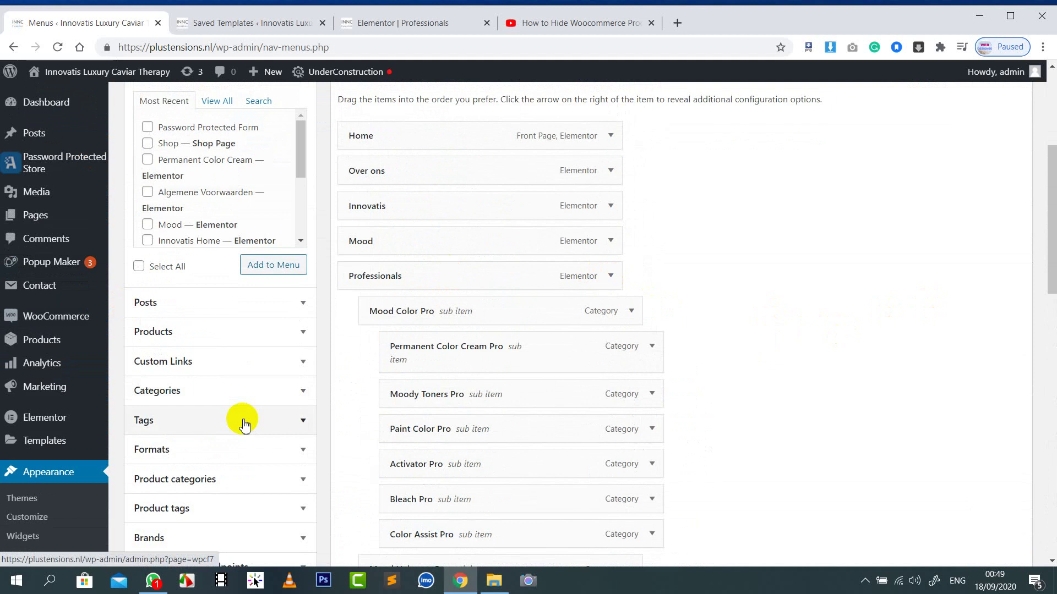
Step: Add a custom link with the URL # and link text "Professionals" to the Main Menu and save the menu
{"action": "left_click", "coordinate": [196, 363]}
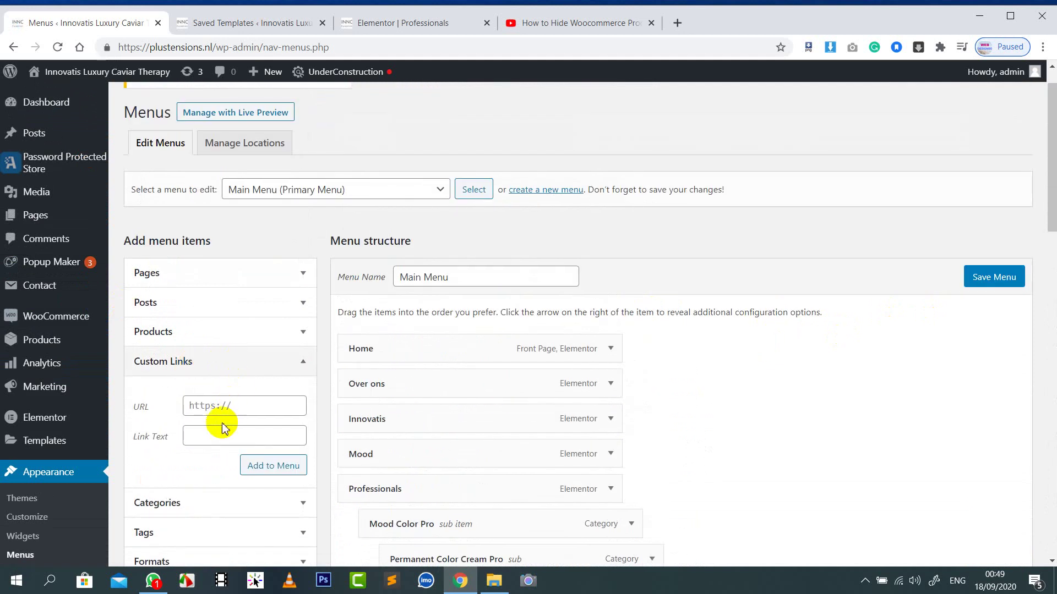
{"action": "left_click", "coordinate": [235, 410]}
{"action": "type", "text": "#"}
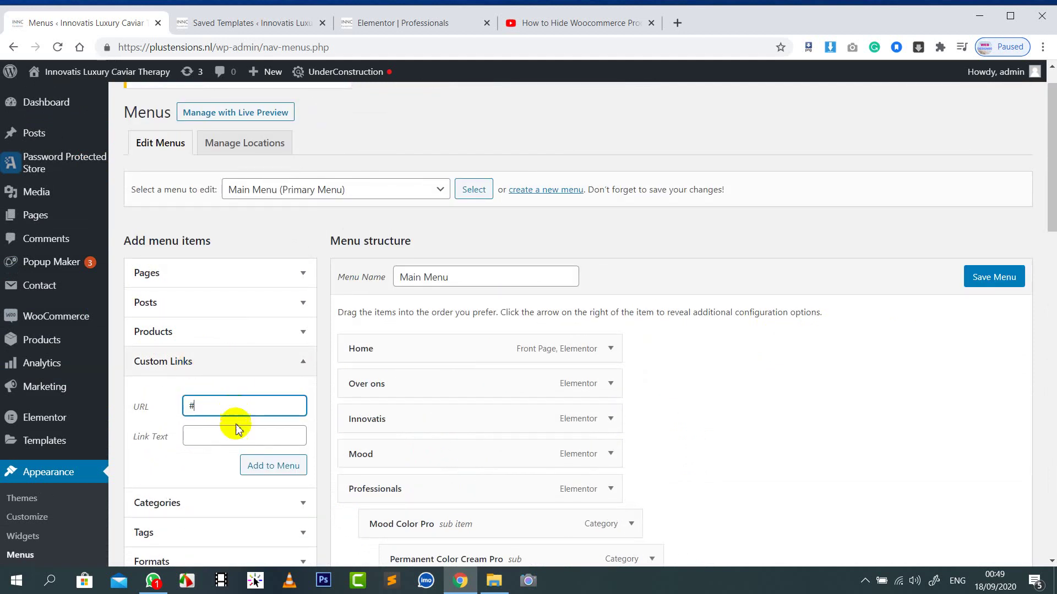
{"action": "left_click", "coordinate": [232, 434]}
{"action": "type", "text": "[elementor-template id=\"2929\"]"}
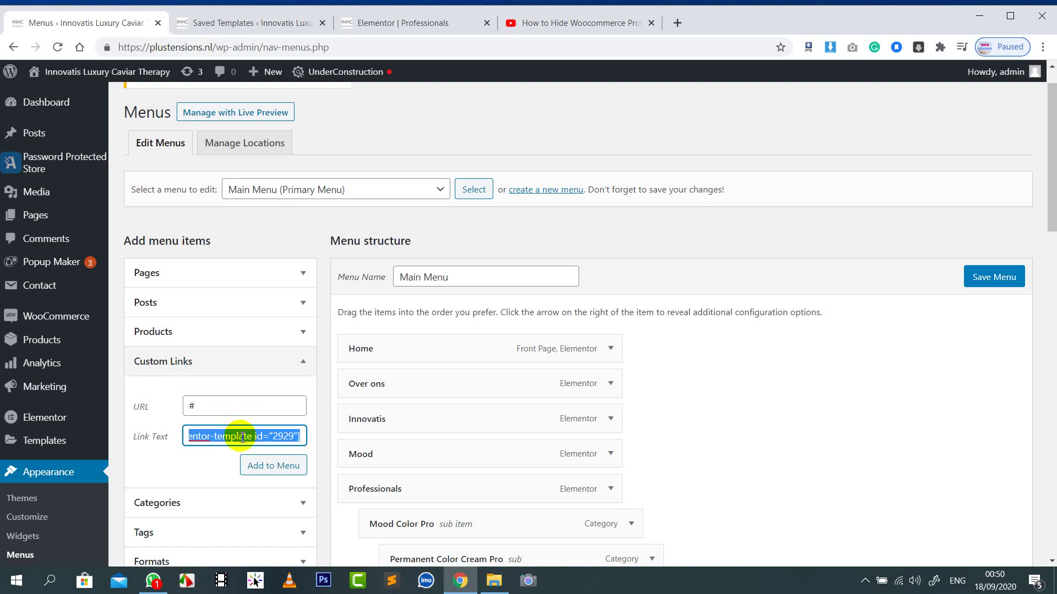
{"action": "key", "text": "BackSpace"}
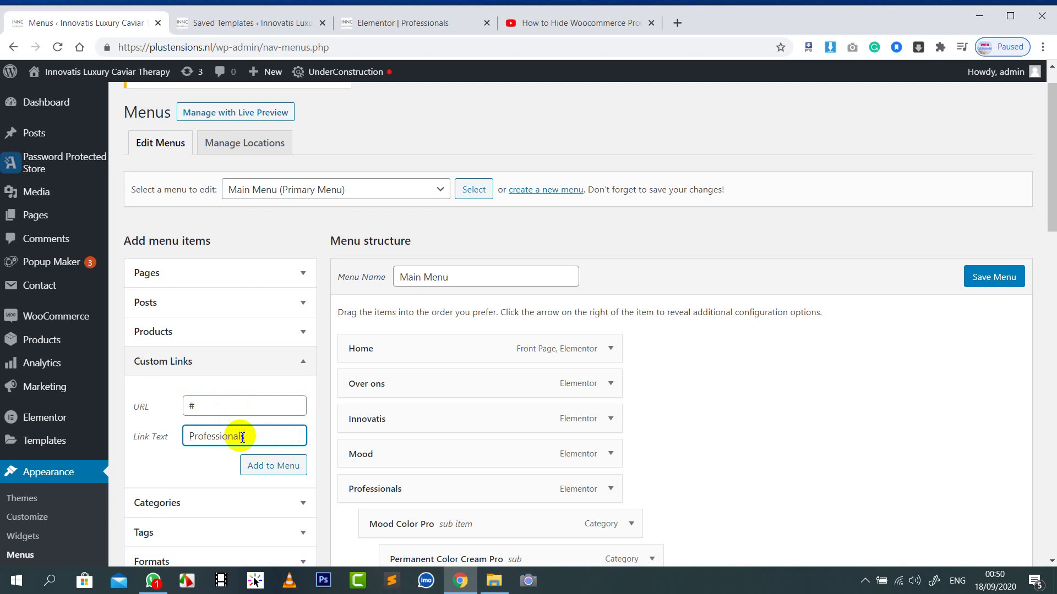
{"action": "type", "text": "s"}
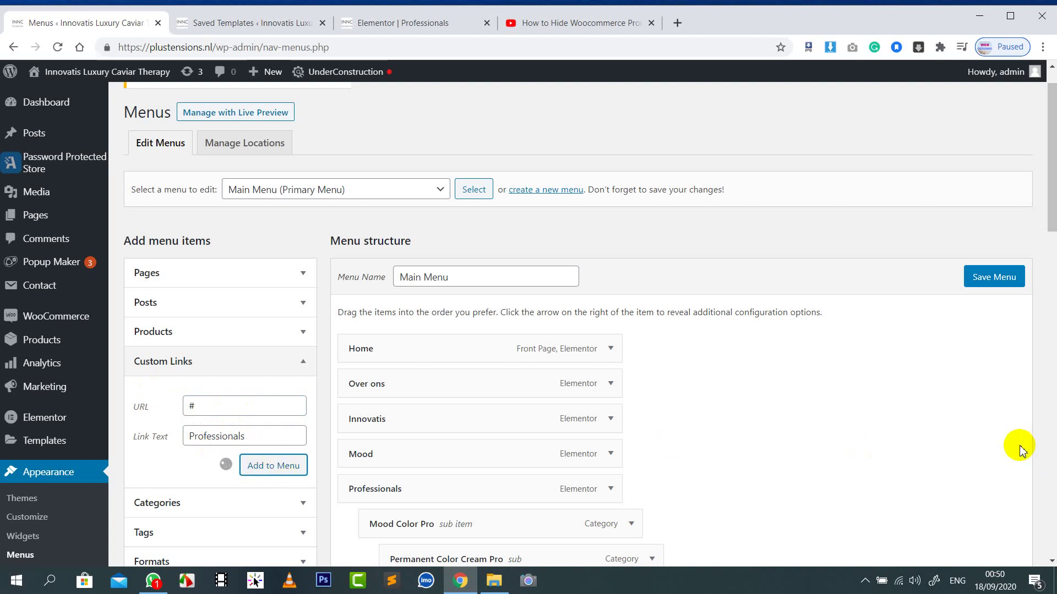
{"action": "scroll", "coordinate": [975, 377], "scroll_direction": "down", "scroll_amount": 15}
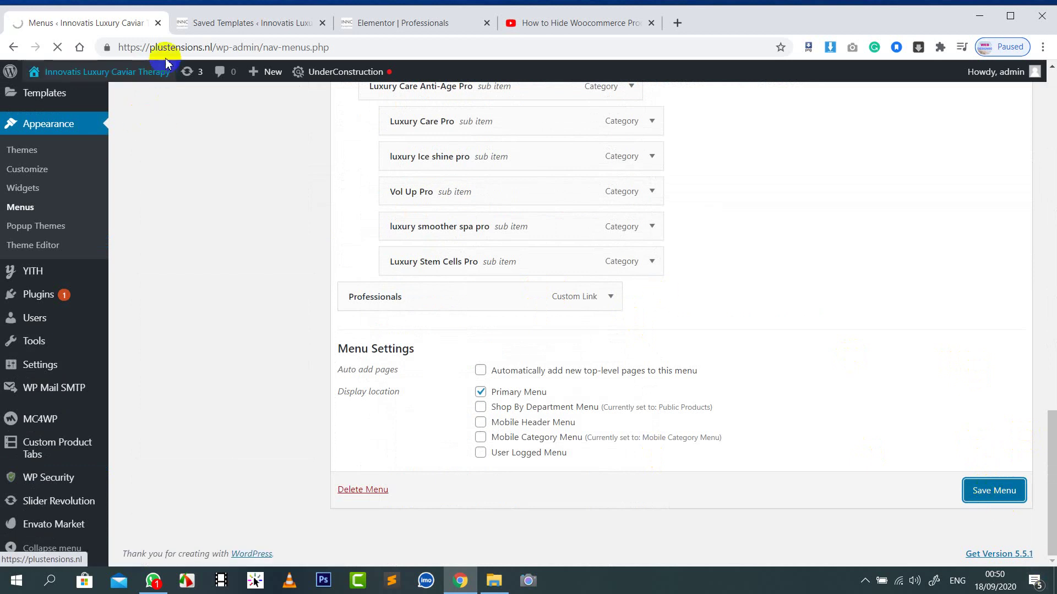
Step: Open the live site in a new tab and test the newly added Professionals link in its navigation
{"action": "mouse_move", "coordinate": [49, 72]}
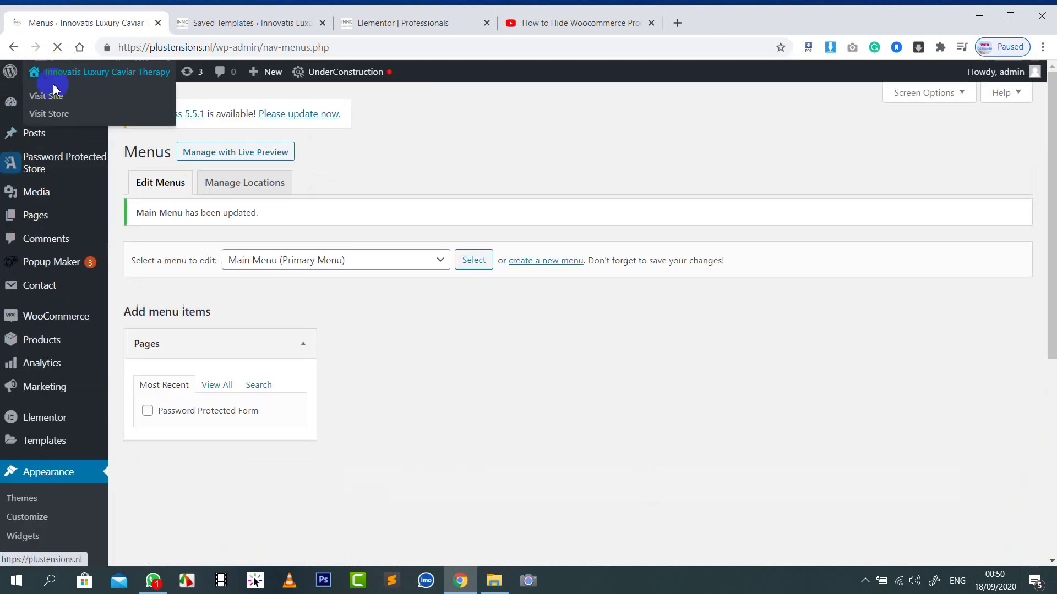
{"action": "right_click", "coordinate": [51, 97]}
{"action": "left_click", "coordinate": [69, 107]}
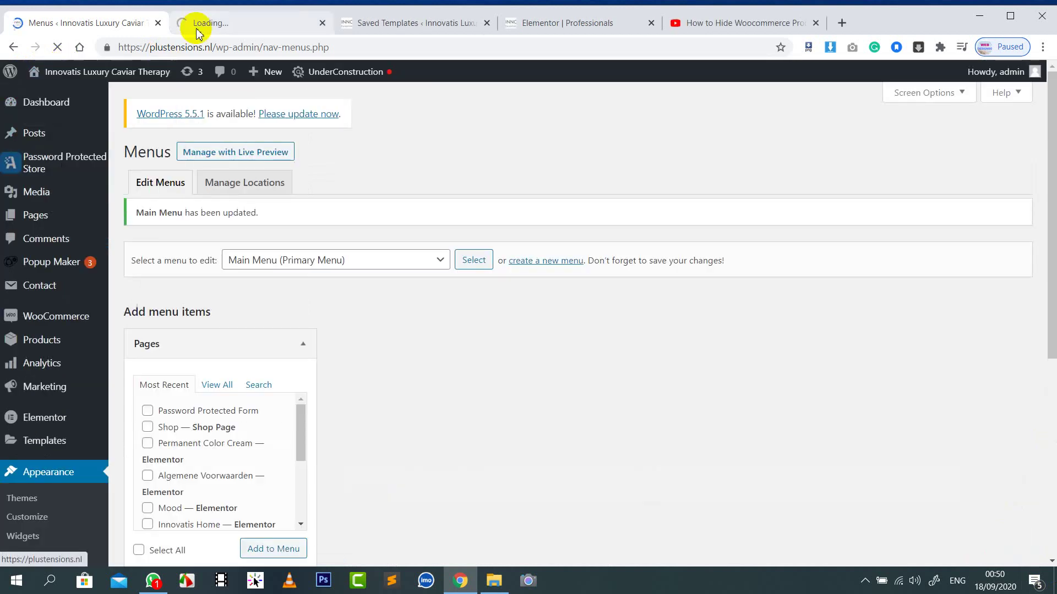
{"action": "left_click", "coordinate": [201, 23]}
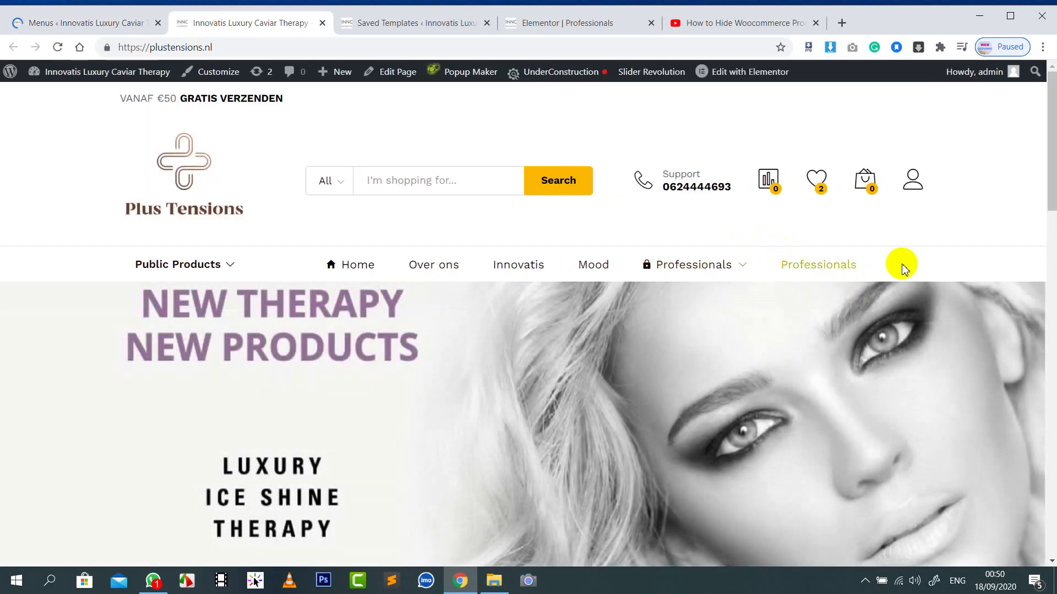
{"action": "left_click", "coordinate": [829, 266]}
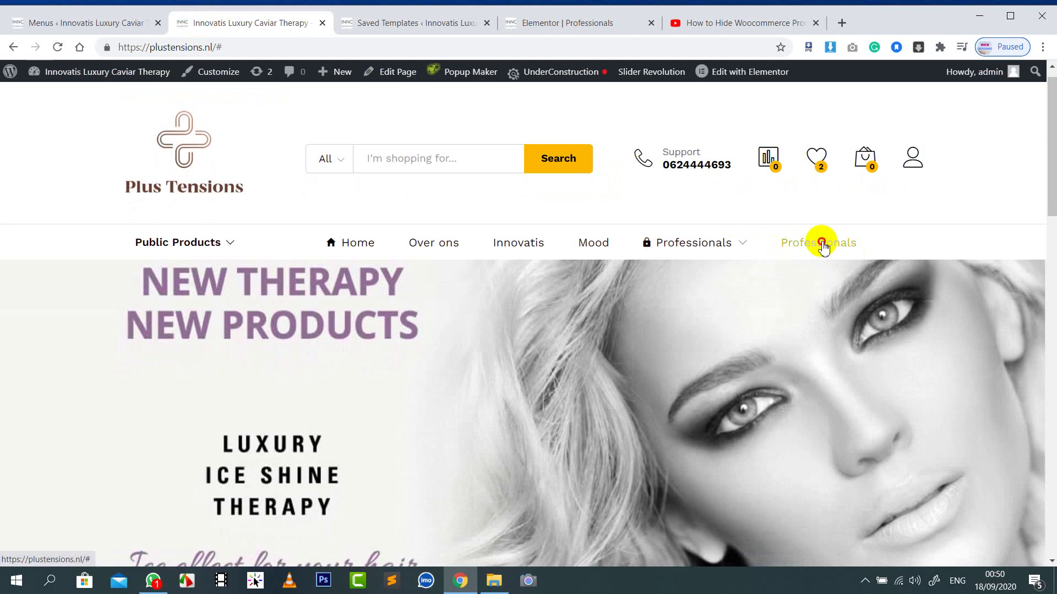
Step: Return to the WordPress menu editor and open the settings of the Professionals custom link at the end of the Main Menu
{"action": "left_click", "coordinate": [38, 22]}
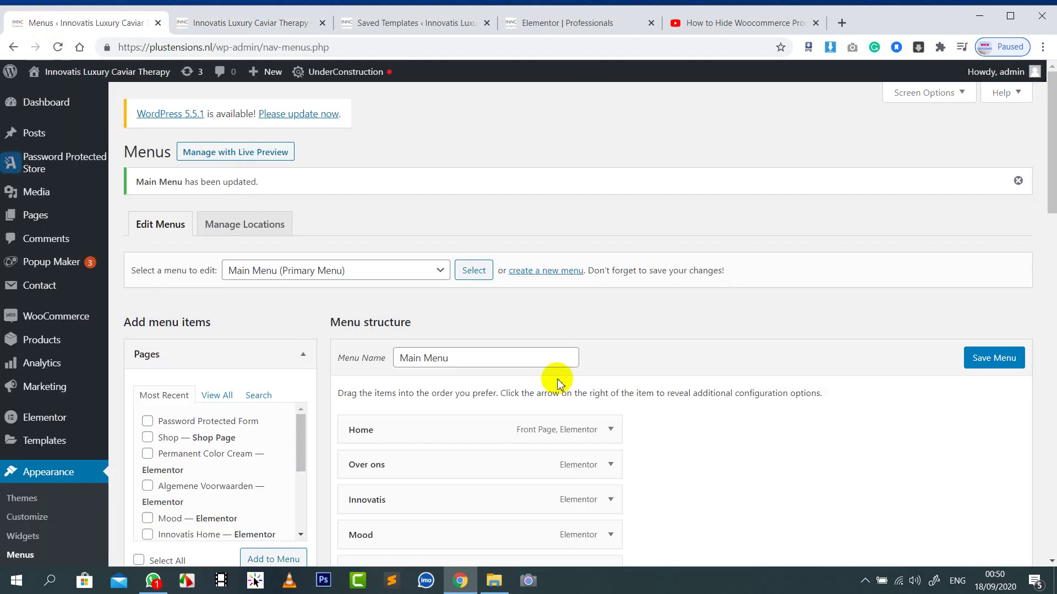
{"action": "scroll", "coordinate": [771, 372], "scroll_direction": "down", "scroll_amount": 20}
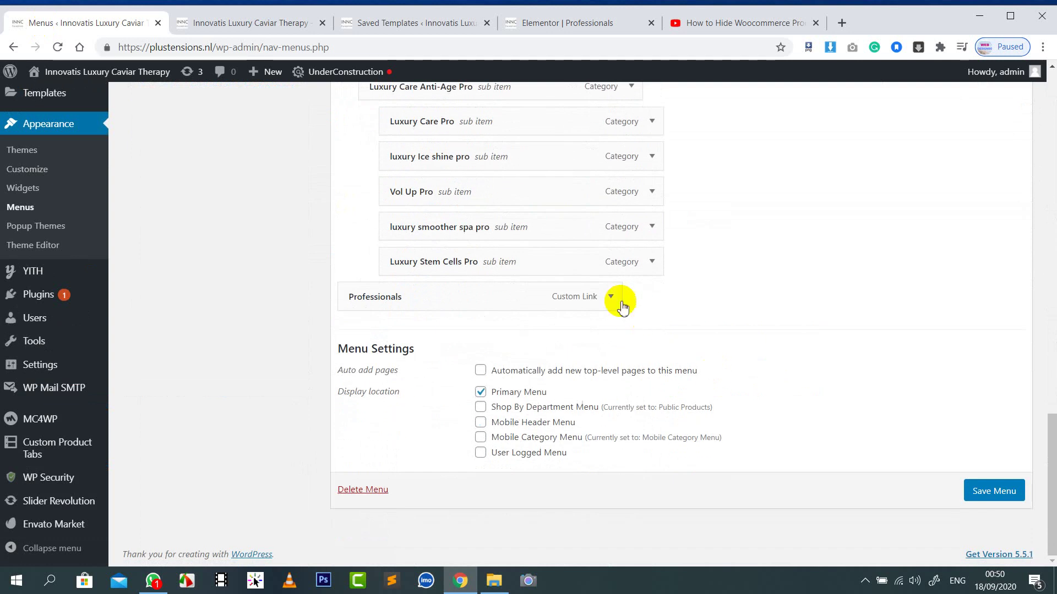
{"action": "left_click", "coordinate": [612, 296]}
{"action": "scroll", "coordinate": [809, 289], "scroll_direction": "down", "scroll_amount": 3}
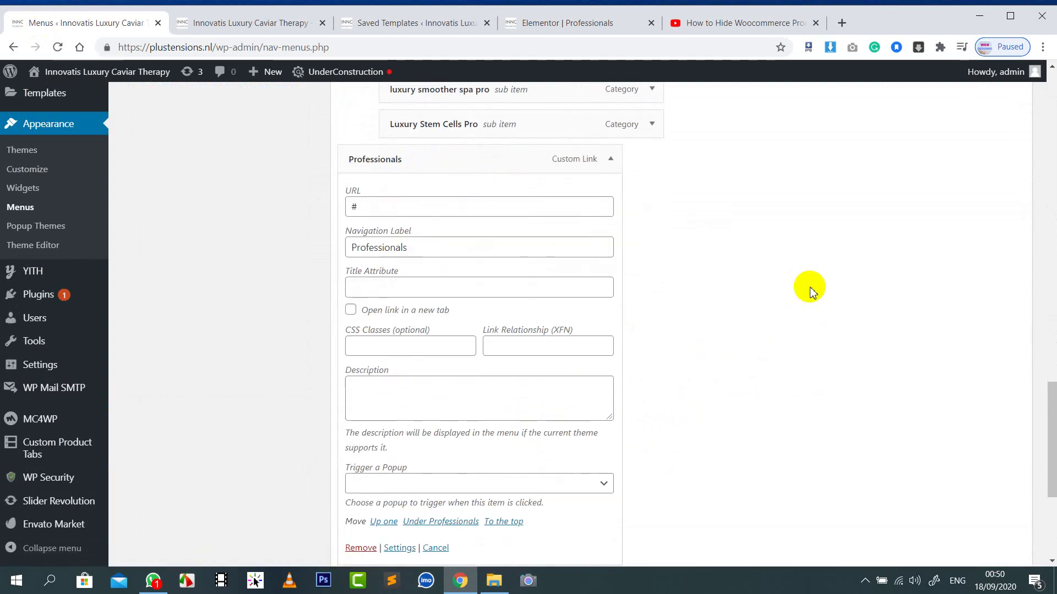
{"action": "scroll", "coordinate": [809, 289], "scroll_direction": "down", "scroll_amount": 1}
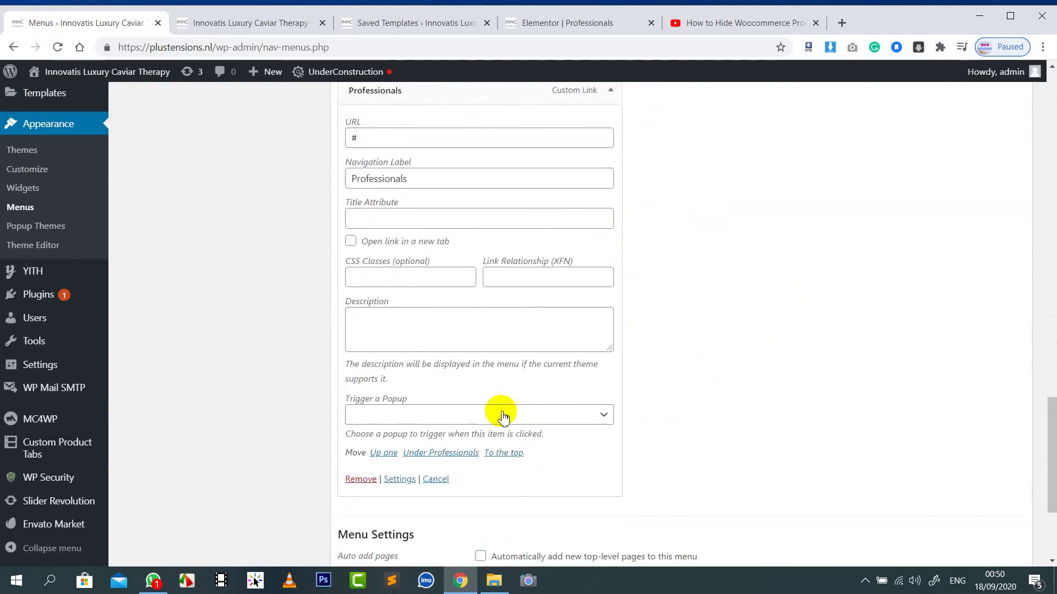
{"action": "scroll", "coordinate": [717, 401], "scroll_direction": "up", "scroll_amount": 1}
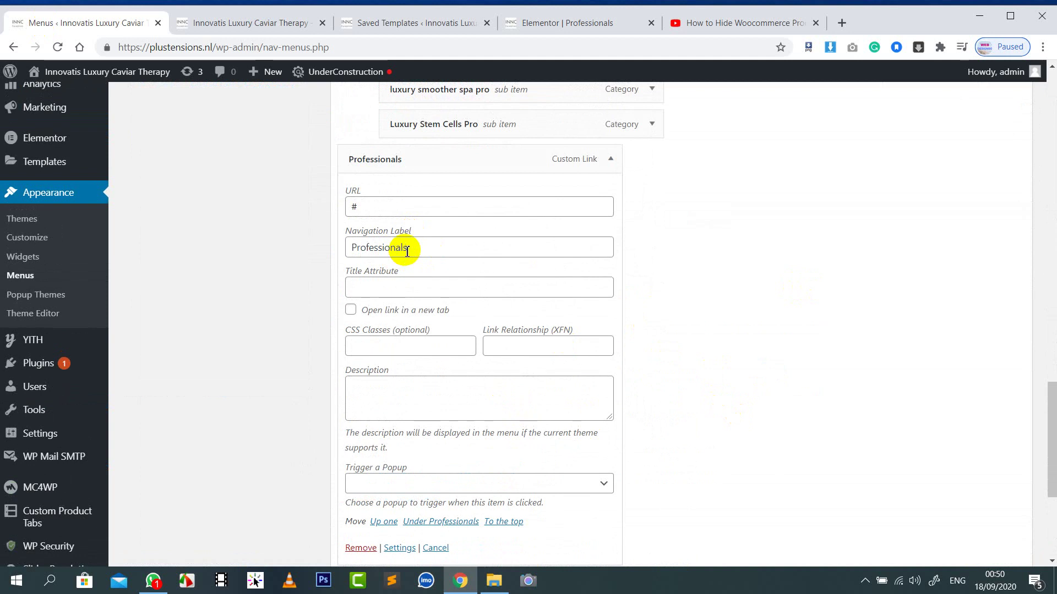
Step: Set the Professionals custom link to trigger the Password popup and save the menu
{"action": "scroll", "coordinate": [550, 416], "scroll_direction": "down", "scroll_amount": 1}
{"action": "left_click", "coordinate": [445, 417]}
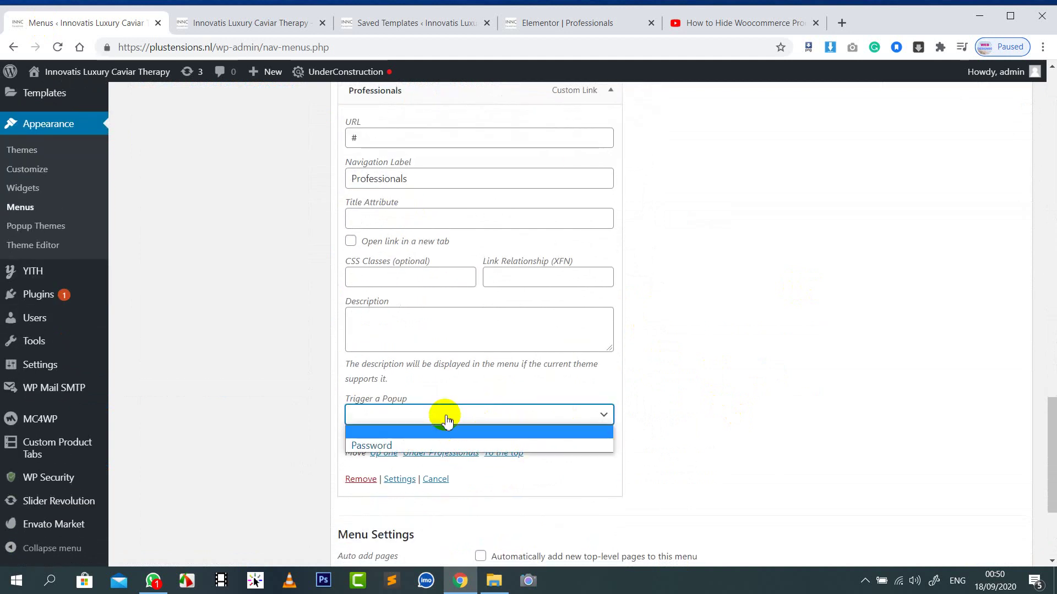
{"action": "left_click", "coordinate": [706, 404]}
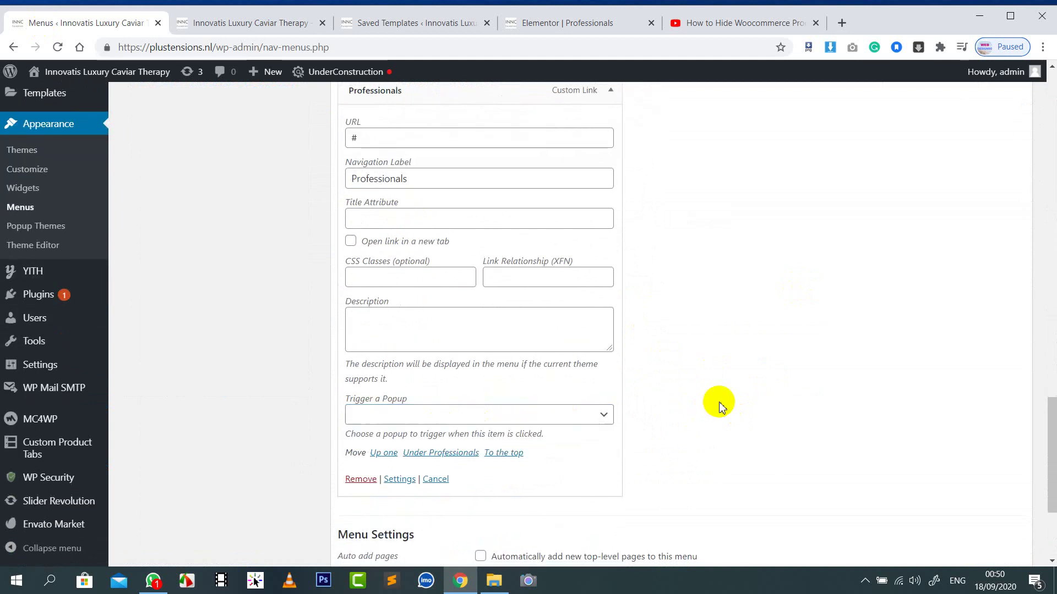
{"action": "left_click", "coordinate": [503, 417]}
{"action": "left_click", "coordinate": [447, 442]}
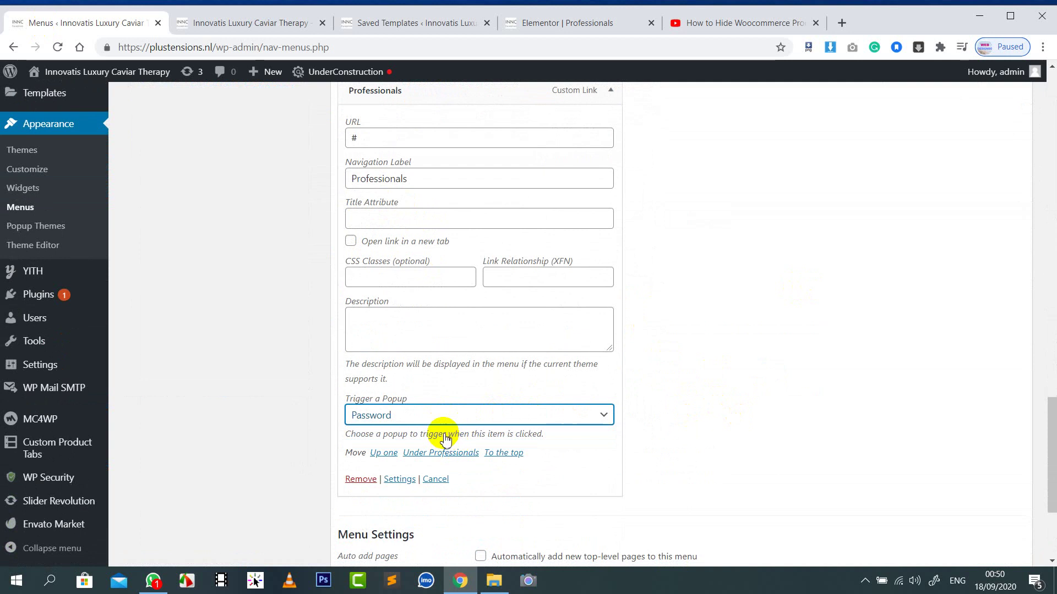
{"action": "left_click", "coordinate": [777, 418]}
{"action": "scroll", "coordinate": [777, 418], "scroll_direction": "down", "scroll_amount": 2}
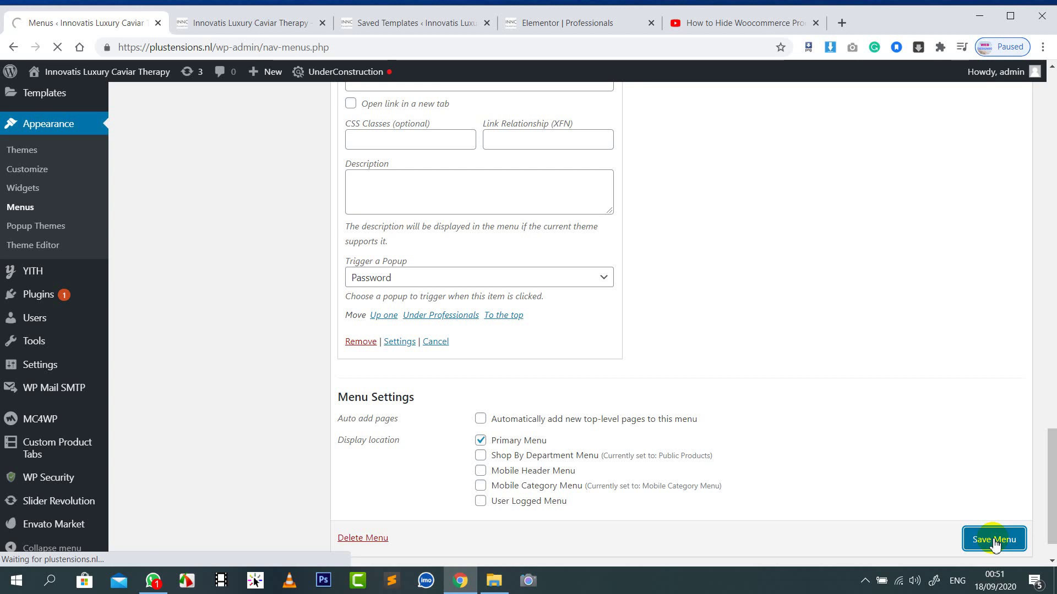
{"action": "scroll", "coordinate": [584, 380], "scroll_direction": "down", "scroll_amount": 1}
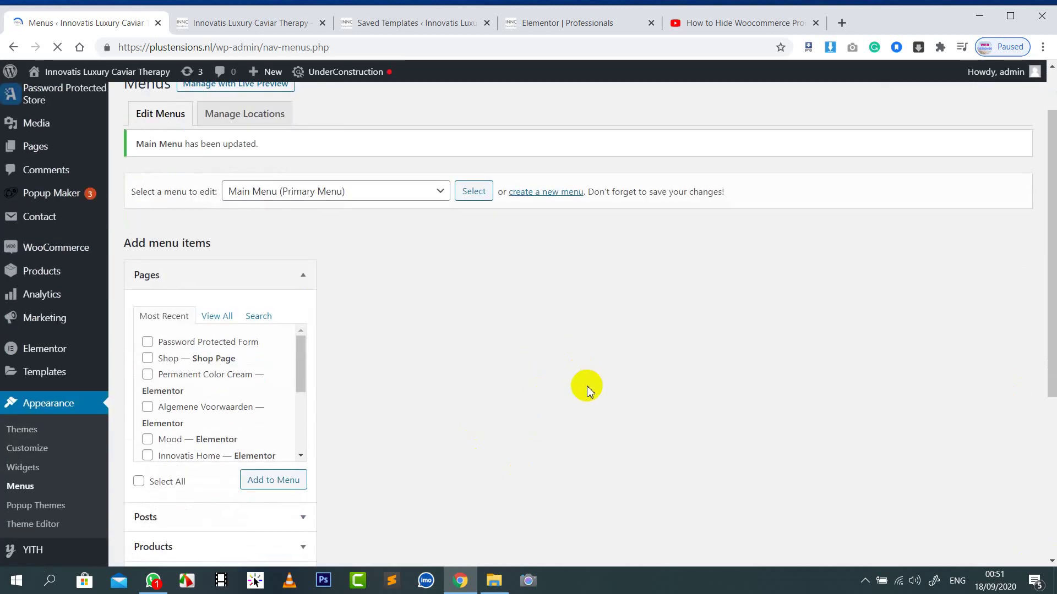
Step: Reload the live site, test the popup from the new Professionals link, and close it
{"action": "left_click", "coordinate": [265, 22]}
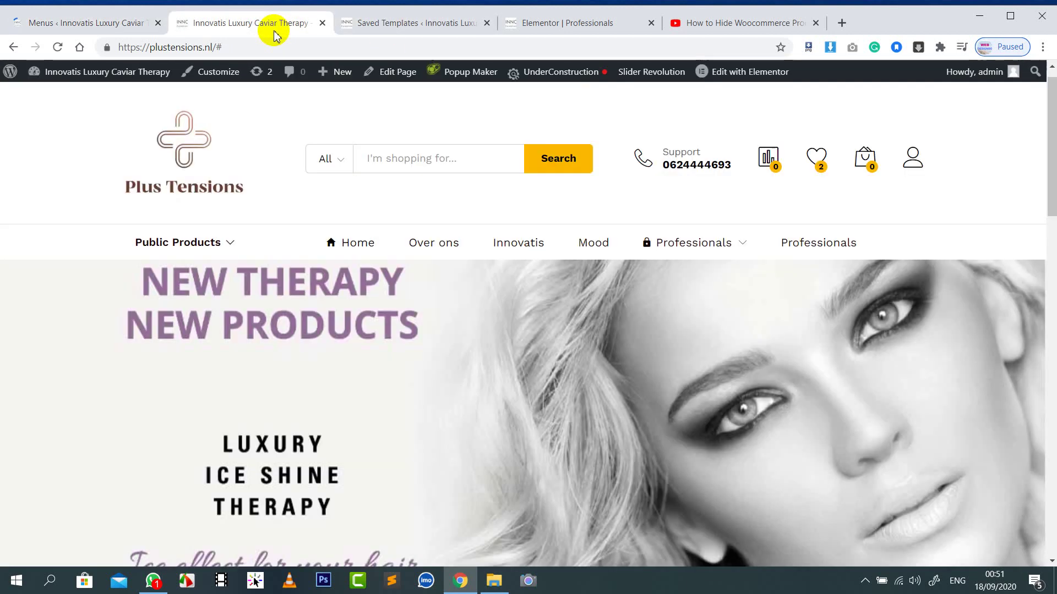
{"action": "right_click", "coordinate": [466, 227]}
{"action": "left_click", "coordinate": [482, 227]}
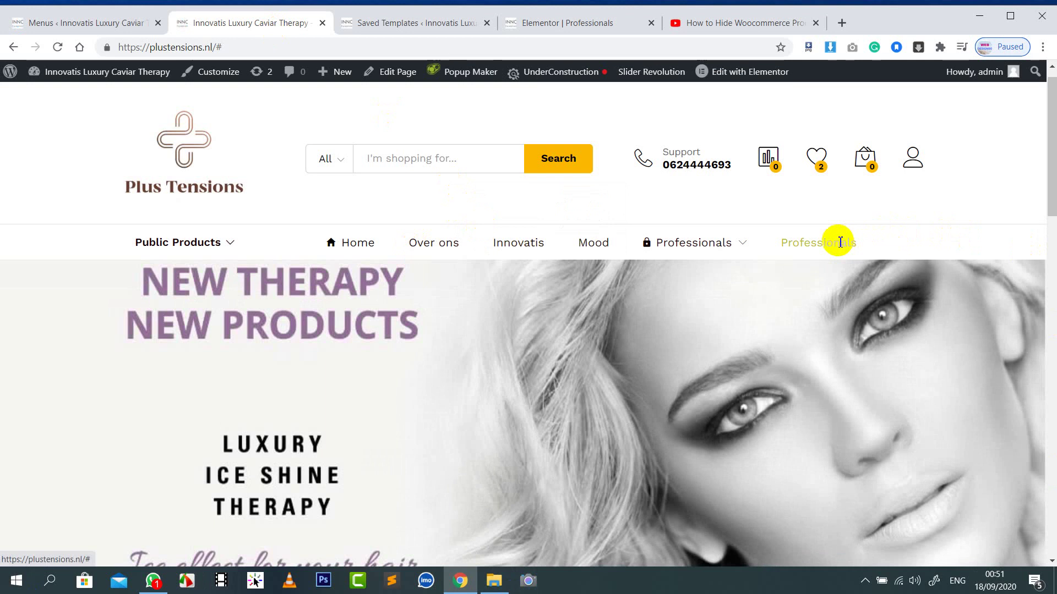
{"action": "left_click", "coordinate": [839, 242]}
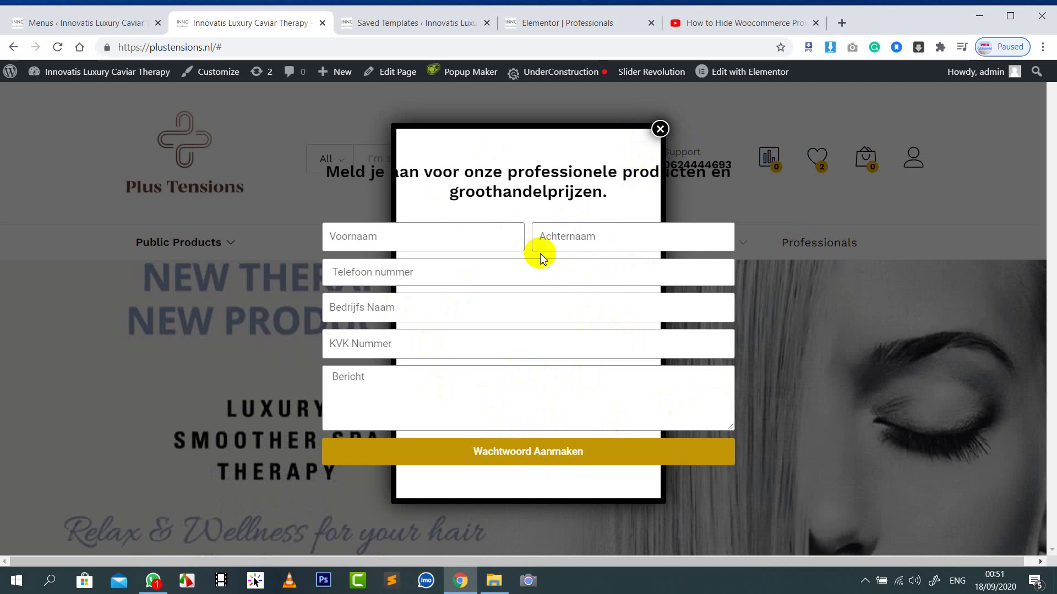
{"action": "left_click", "coordinate": [660, 130]}
Step: Return to the WordPress admin and open the Password popup for editing from the Popup Maker list
{"action": "left_click", "coordinate": [83, 22]}
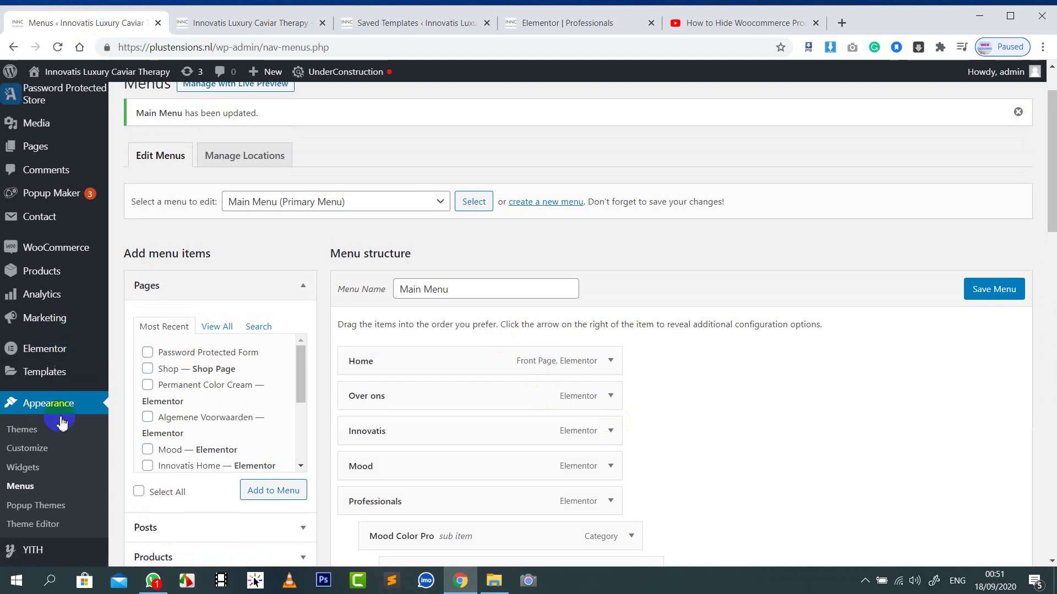
{"action": "scroll", "coordinate": [63, 330], "scroll_direction": "up", "scroll_amount": 2}
{"action": "mouse_move", "coordinate": [74, 264]}
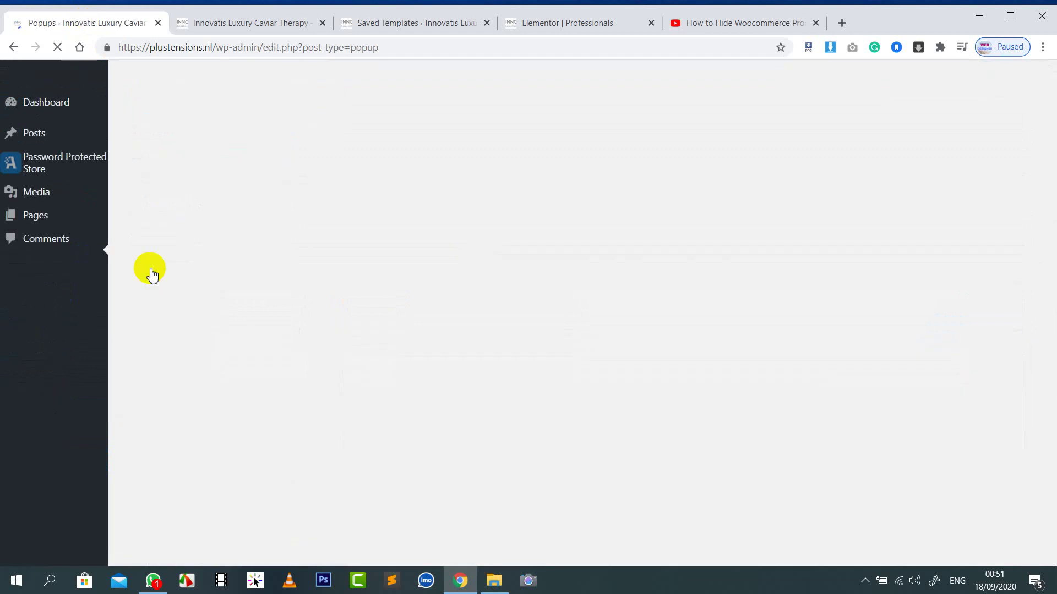
{"action": "scroll", "coordinate": [743, 358], "scroll_direction": "down", "scroll_amount": 3}
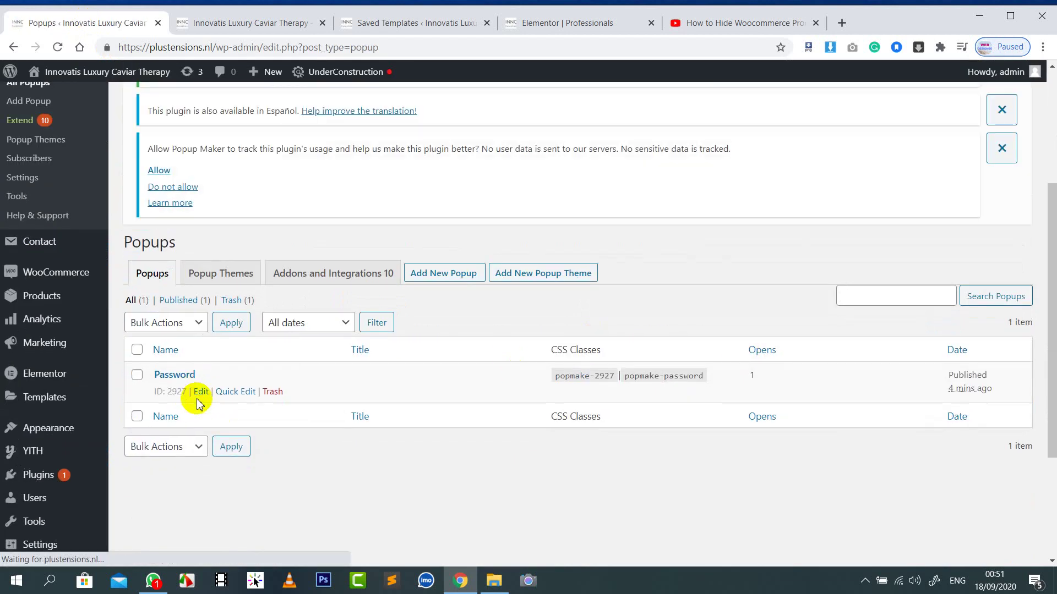
{"action": "left_click", "coordinate": [201, 395]}
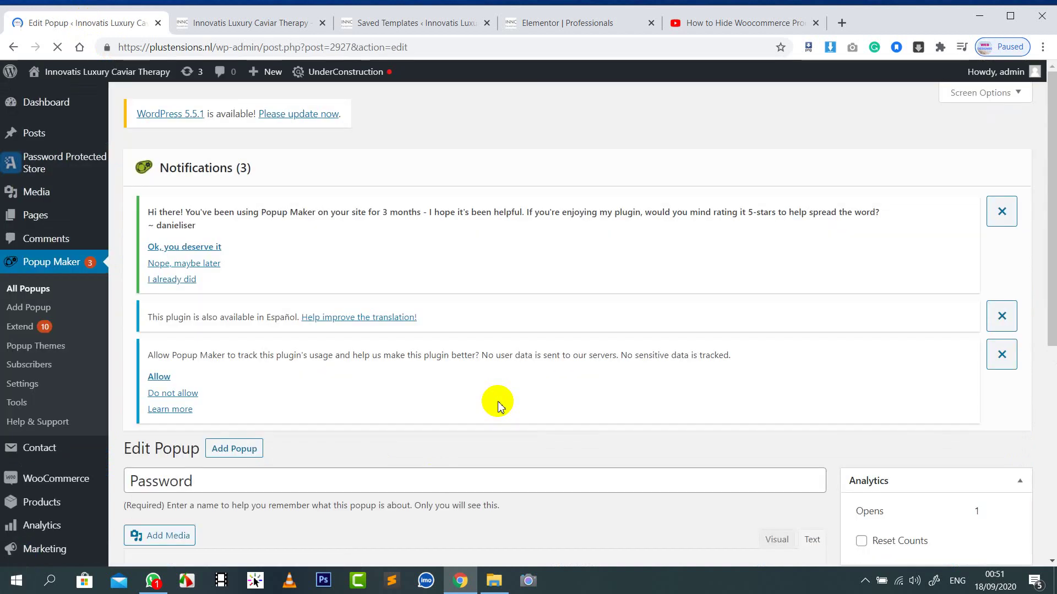
Step: Set the popup's display size to a minimum width of 400 px and a maximum width of 700 px, and update the popup
{"action": "scroll", "coordinate": [498, 406], "scroll_direction": "down", "scroll_amount": 7}
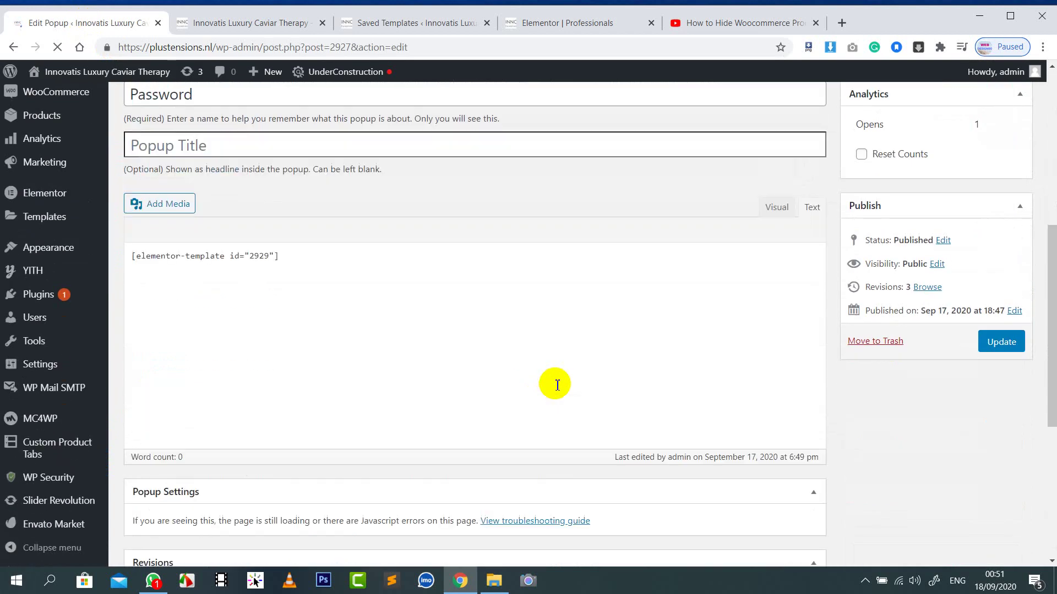
{"action": "scroll", "coordinate": [557, 386], "scroll_direction": "down", "scroll_amount": 6}
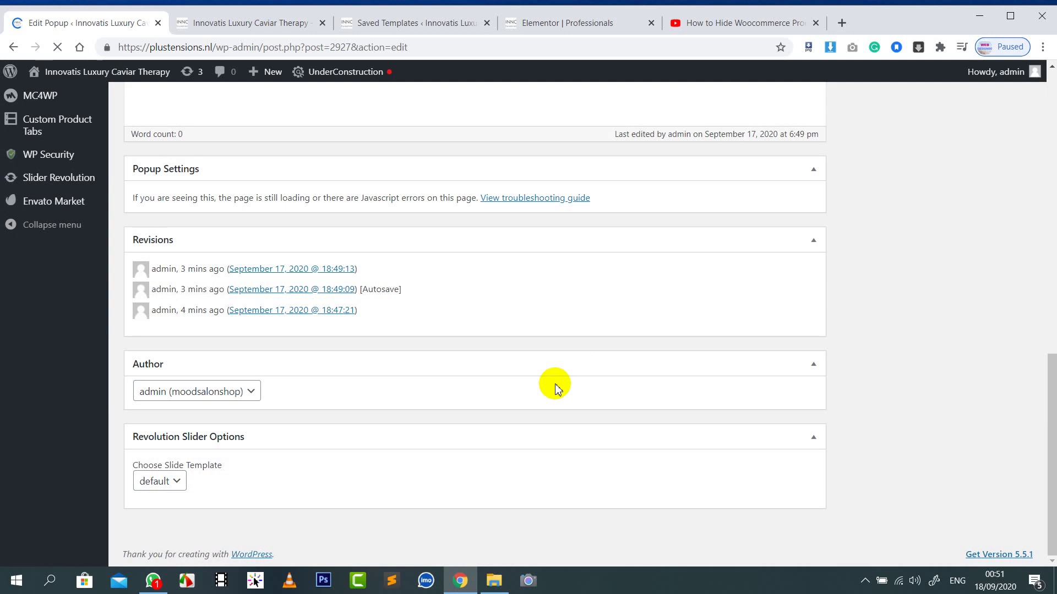
{"action": "scroll", "coordinate": [555, 385], "scroll_direction": "up", "scroll_amount": 4}
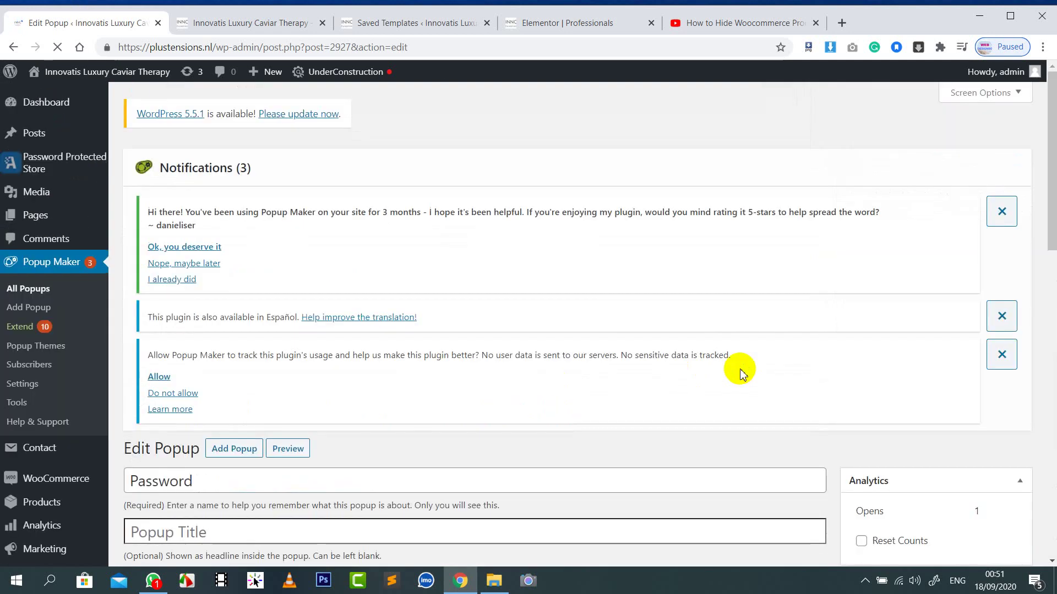
{"action": "scroll", "coordinate": [655, 348], "scroll_direction": "down", "scroll_amount": 10}
{"action": "scroll", "coordinate": [655, 348], "scroll_direction": "down", "scroll_amount": 3}
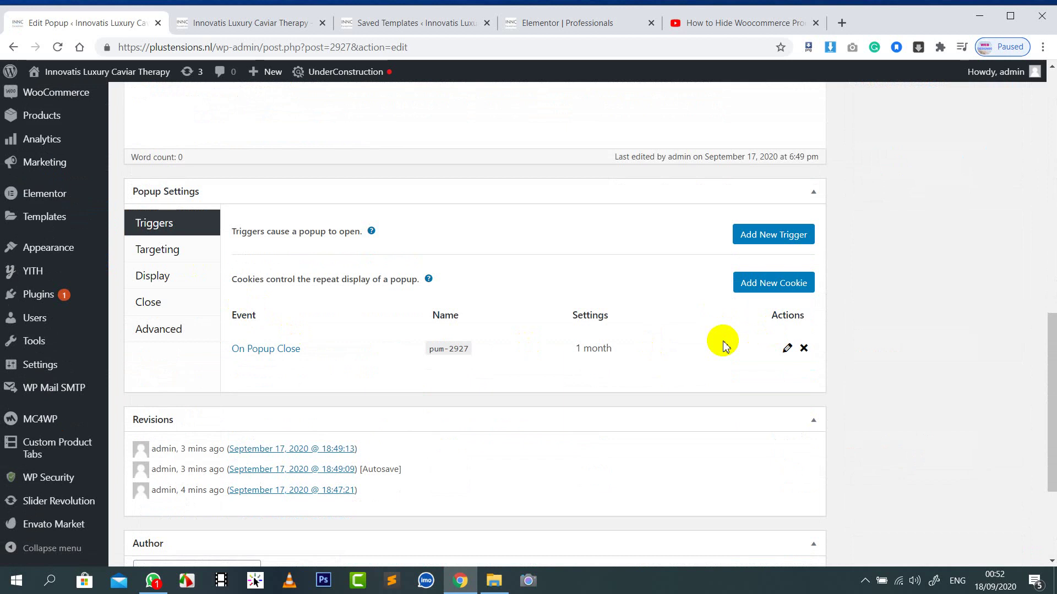
{"action": "left_click", "coordinate": [175, 259]}
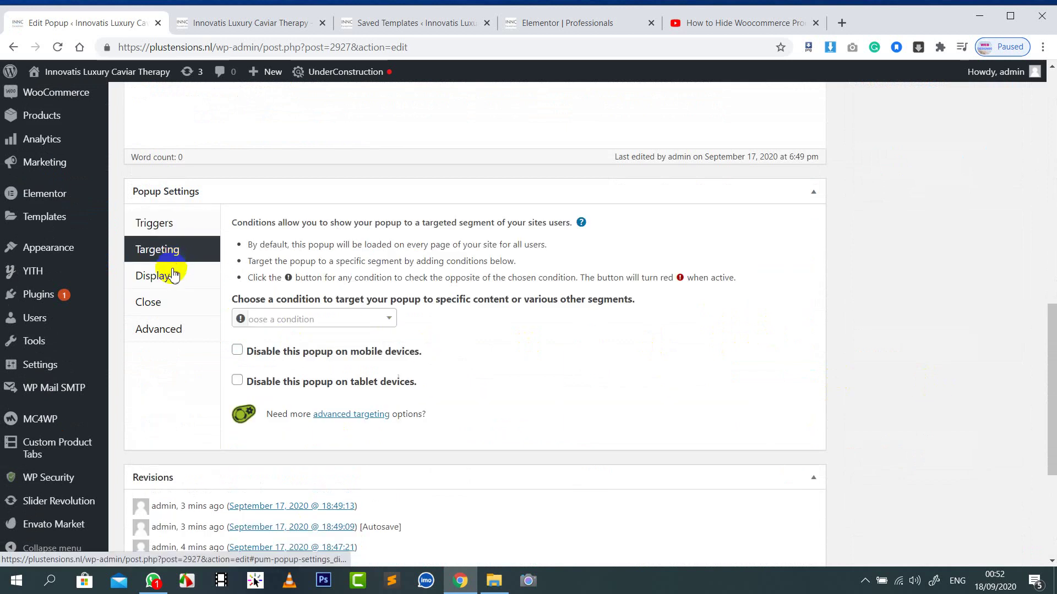
{"action": "left_click", "coordinate": [173, 277]}
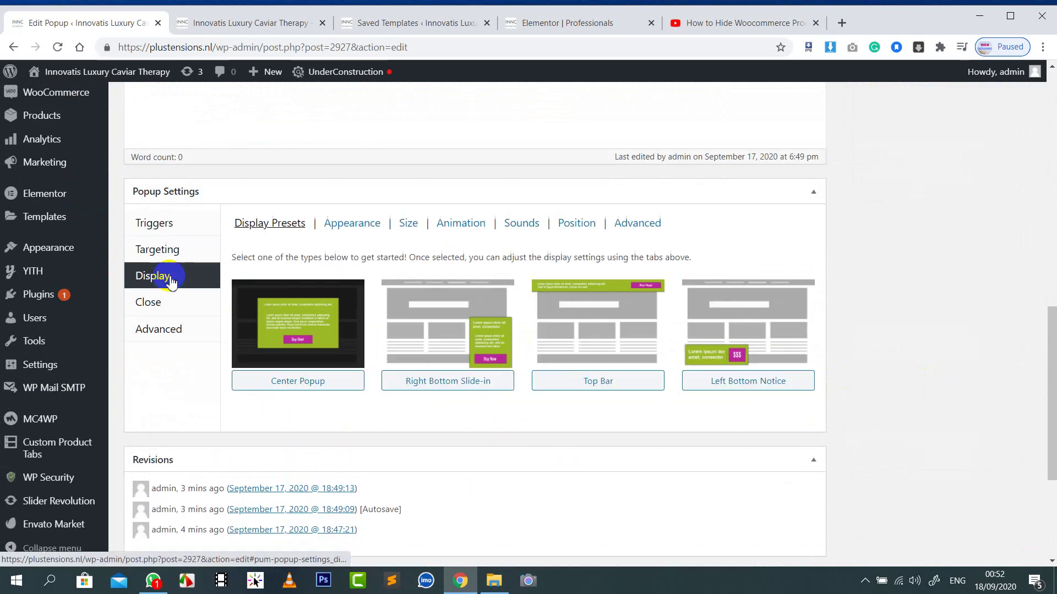
{"action": "left_click", "coordinate": [411, 222]}
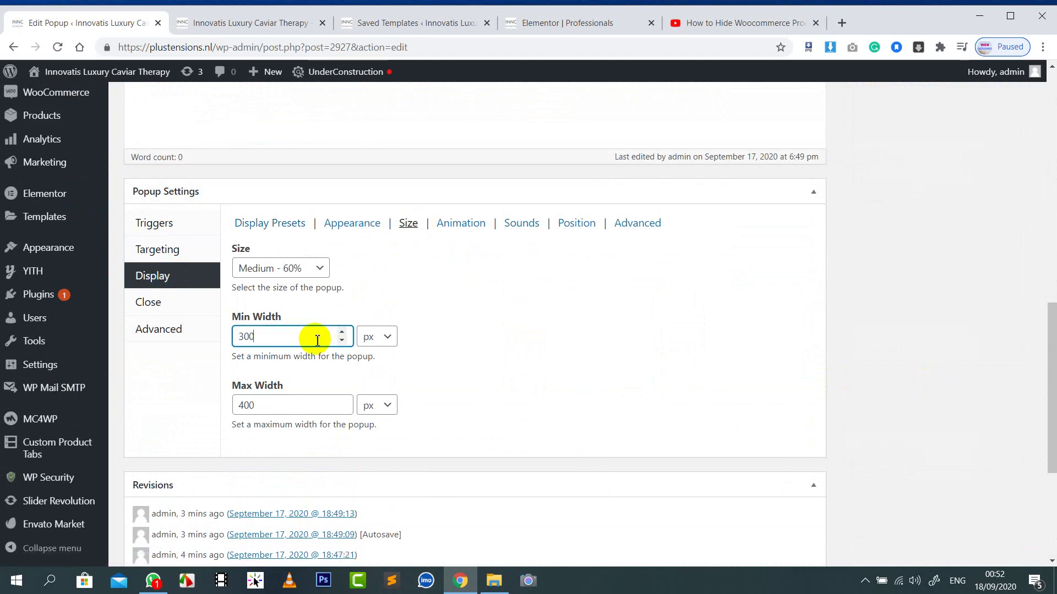
{"action": "left_click", "coordinate": [303, 398]}
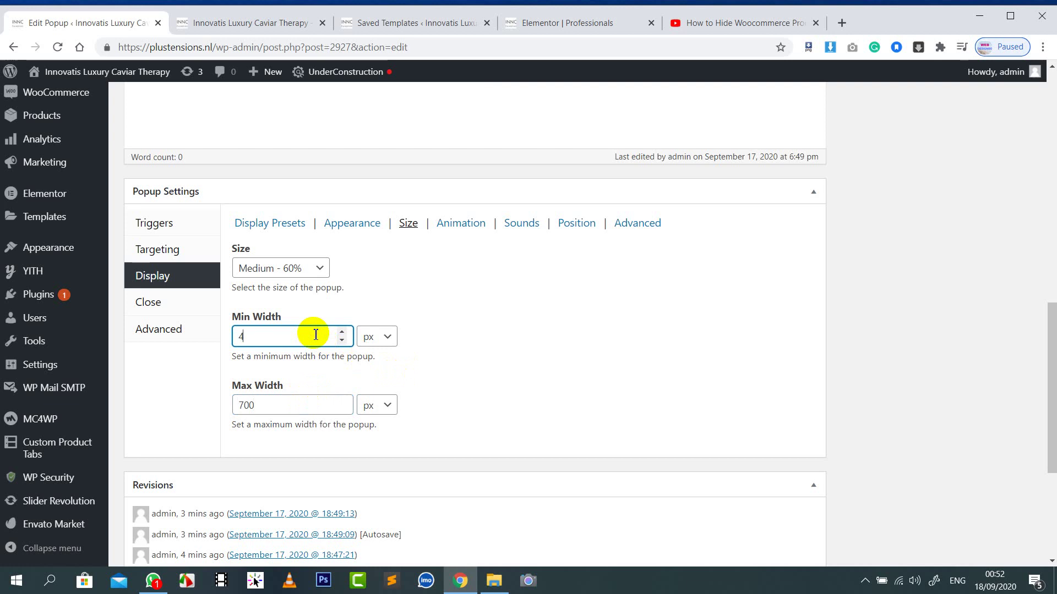
{"action": "left_click", "coordinate": [505, 360]}
{"action": "scroll", "coordinate": [1040, 309], "scroll_direction": "up", "scroll_amount": 7}
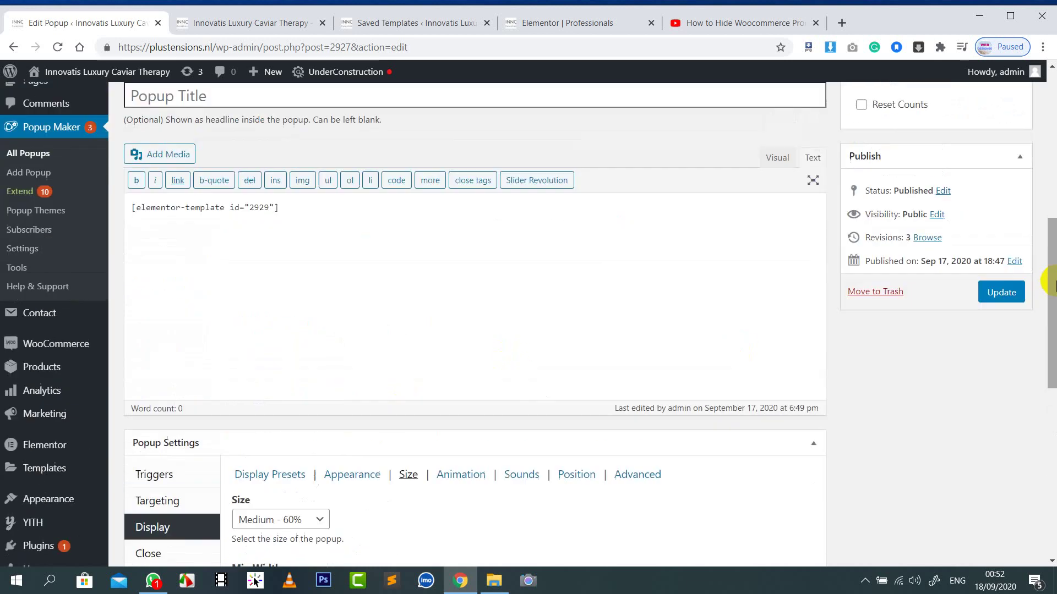
{"action": "left_click", "coordinate": [1000, 458]}
Step: Check the saved minimum and maximum width in the updated popup's display size settings
{"action": "scroll", "coordinate": [573, 346], "scroll_direction": "down", "scroll_amount": 5}
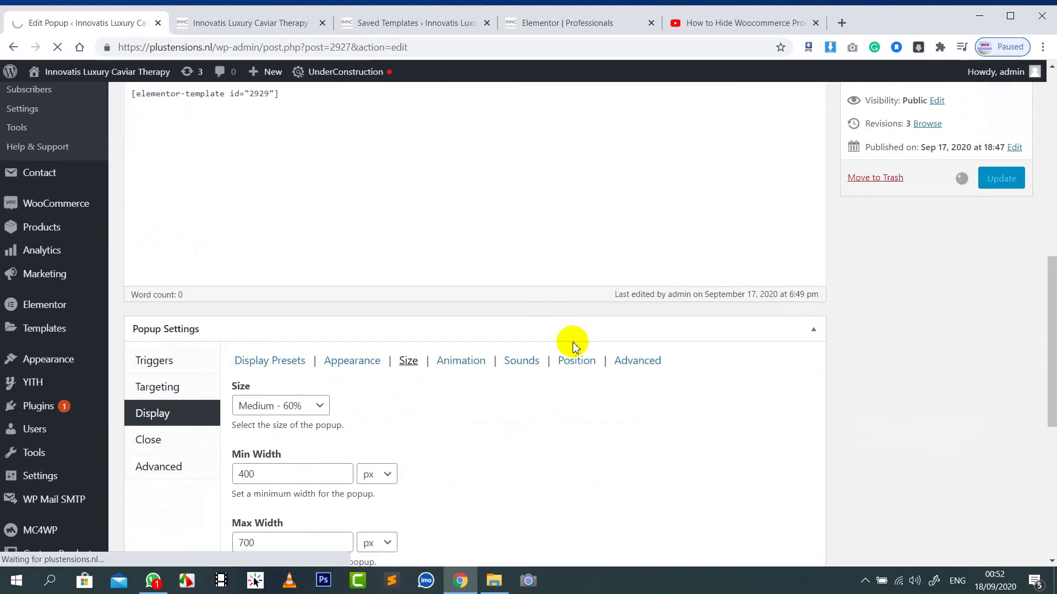
{"action": "scroll", "coordinate": [572, 345], "scroll_direction": "down", "scroll_amount": 3}
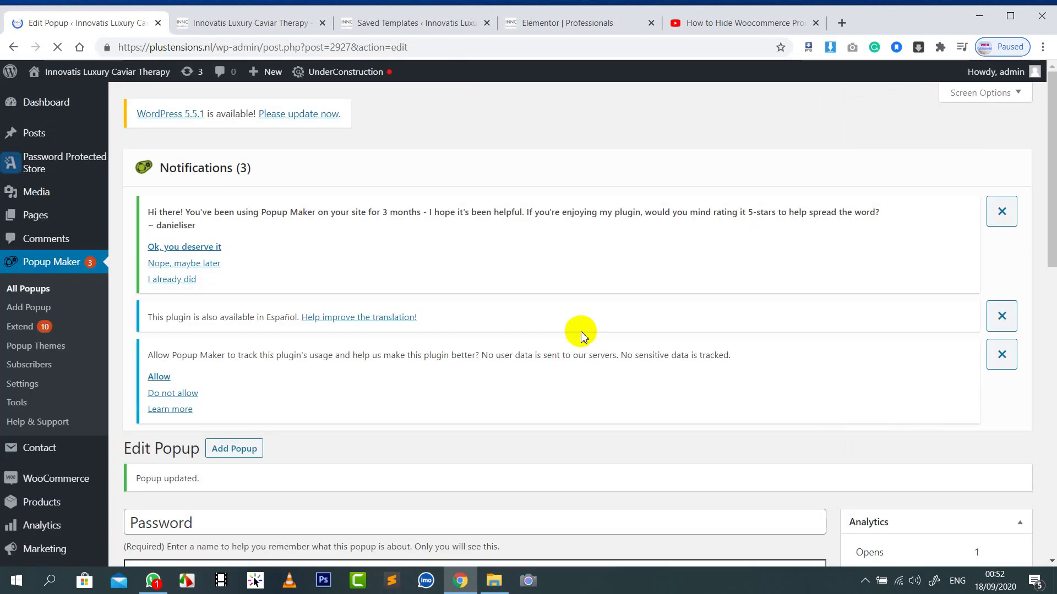
{"action": "scroll", "coordinate": [588, 307], "scroll_direction": "down", "scroll_amount": 6}
{"action": "scroll", "coordinate": [590, 307], "scroll_direction": "down", "scroll_amount": 4}
{"action": "scroll", "coordinate": [590, 307], "scroll_direction": "down", "scroll_amount": 6}
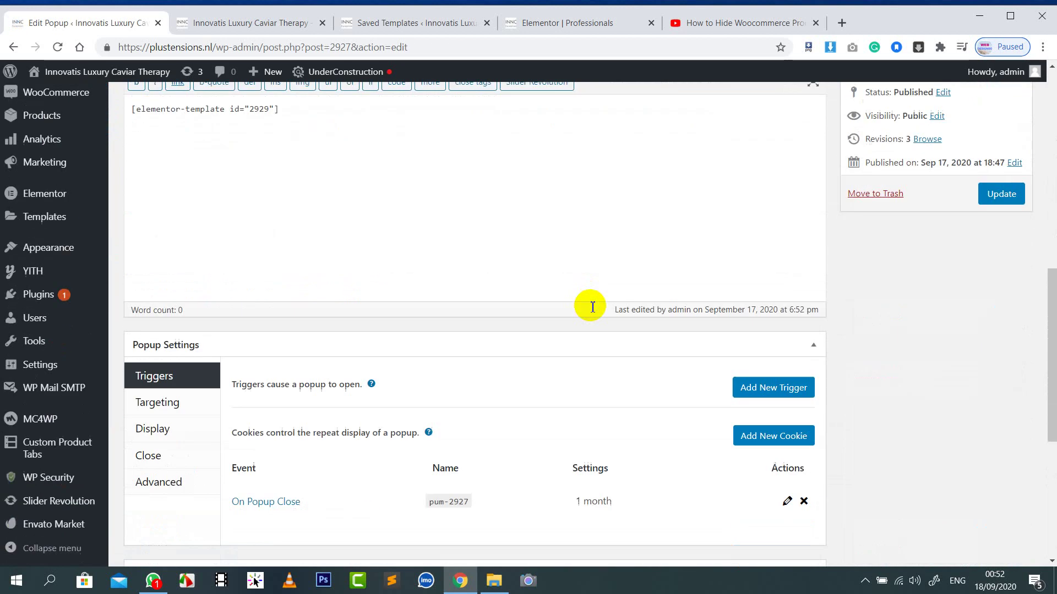
{"action": "scroll", "coordinate": [590, 306], "scroll_direction": "down", "scroll_amount": 3}
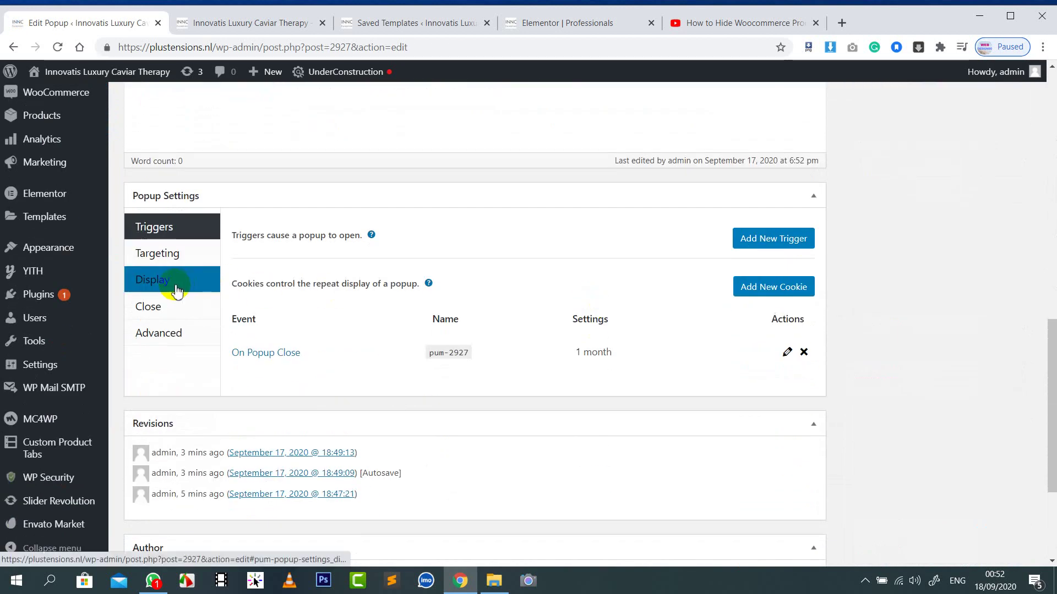
{"action": "left_click", "coordinate": [160, 253]}
{"action": "left_click", "coordinate": [165, 280]}
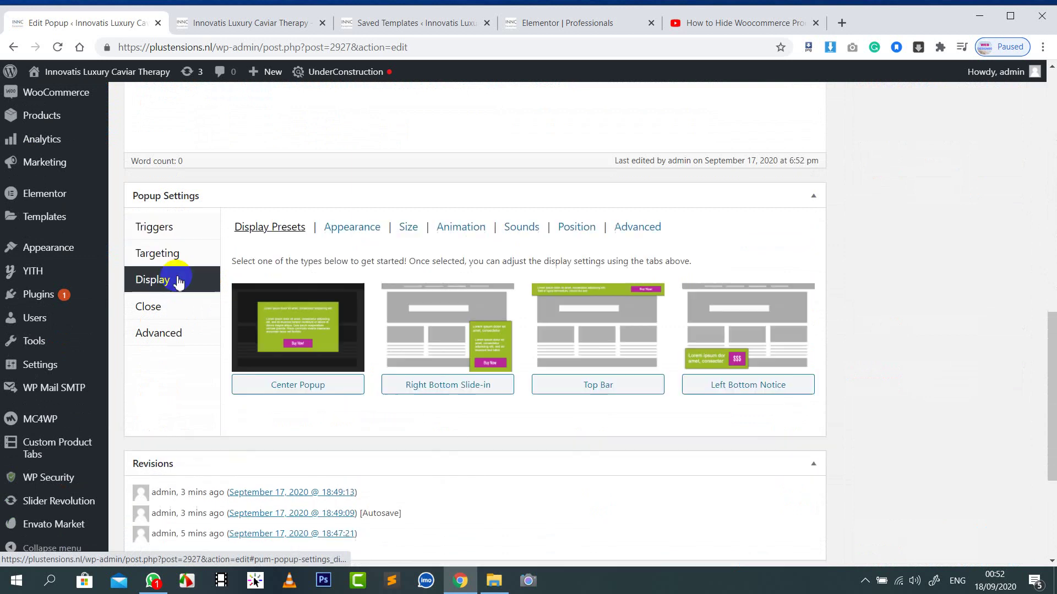
{"action": "left_click", "coordinate": [410, 227]}
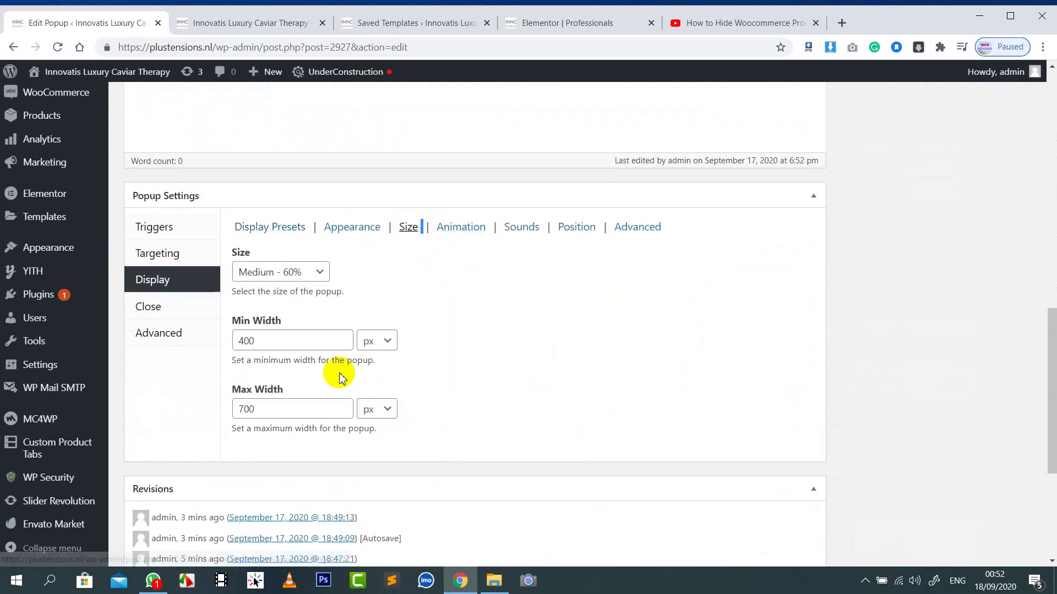
Step: Reload the live site and check the resized registration popup from the Professionals link, closing it after viewing
{"action": "left_click", "coordinate": [250, 22]}
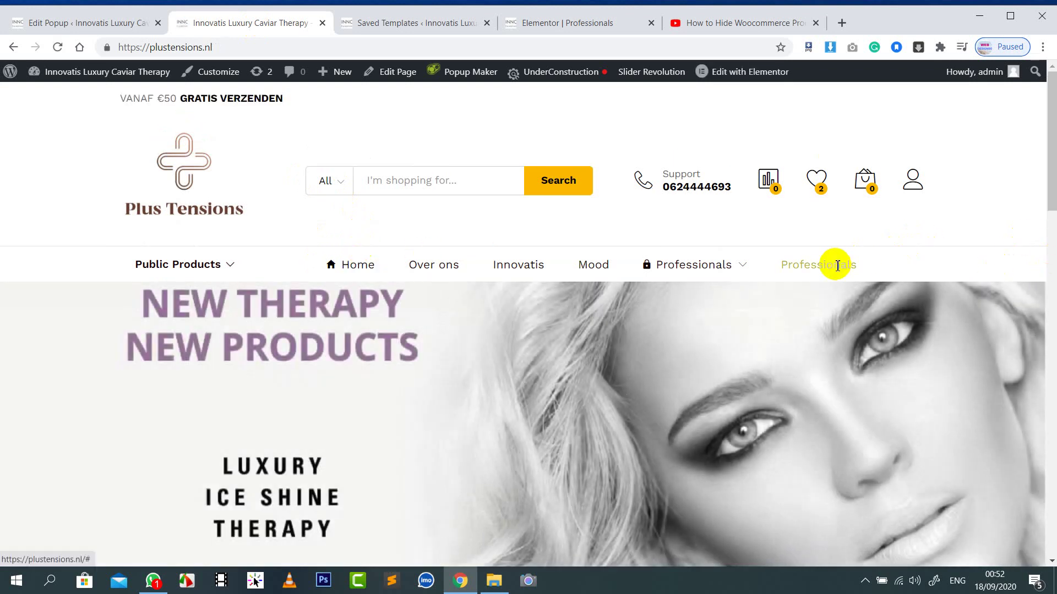
{"action": "left_click", "coordinate": [835, 267]}
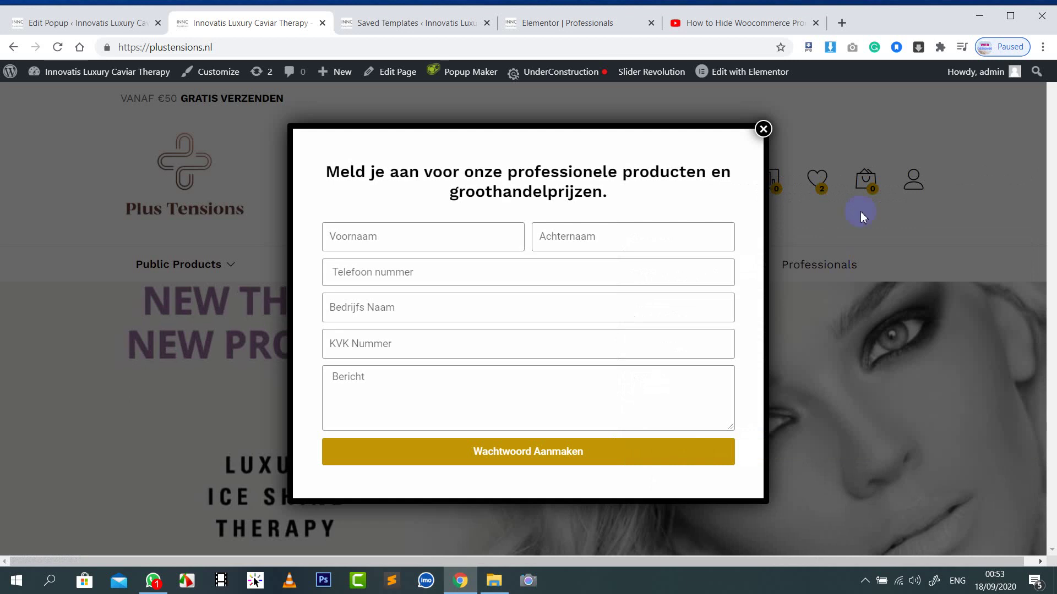
{"action": "left_click", "coordinate": [763, 129]}
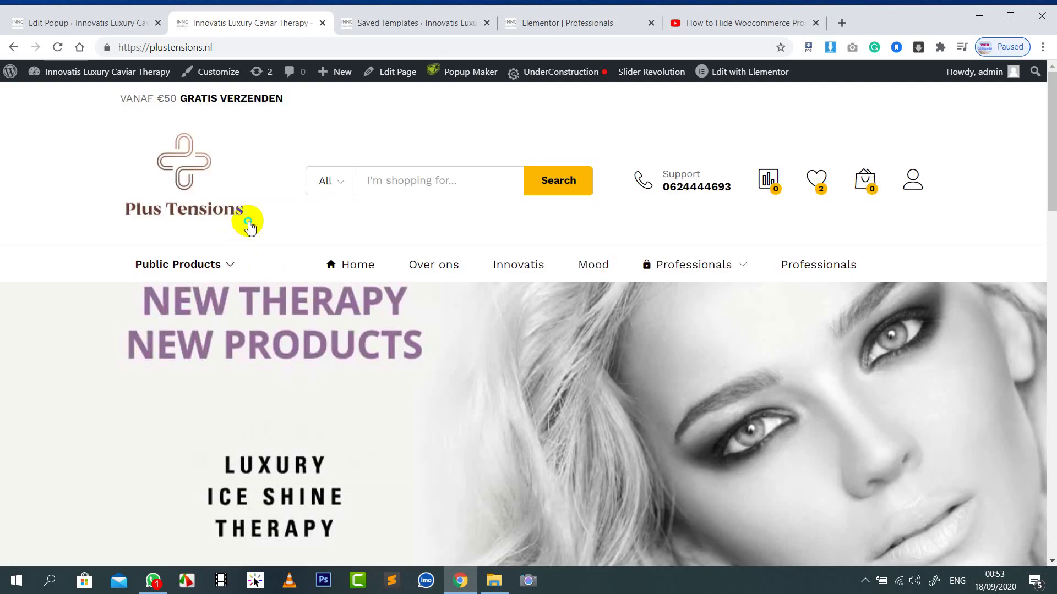
Step: Inspect the home page in the browser's responsive mobile view, check the mobile main menu, and reload the page
{"action": "right_click", "coordinate": [272, 446]}
{"action": "left_click", "coordinate": [281, 441]}
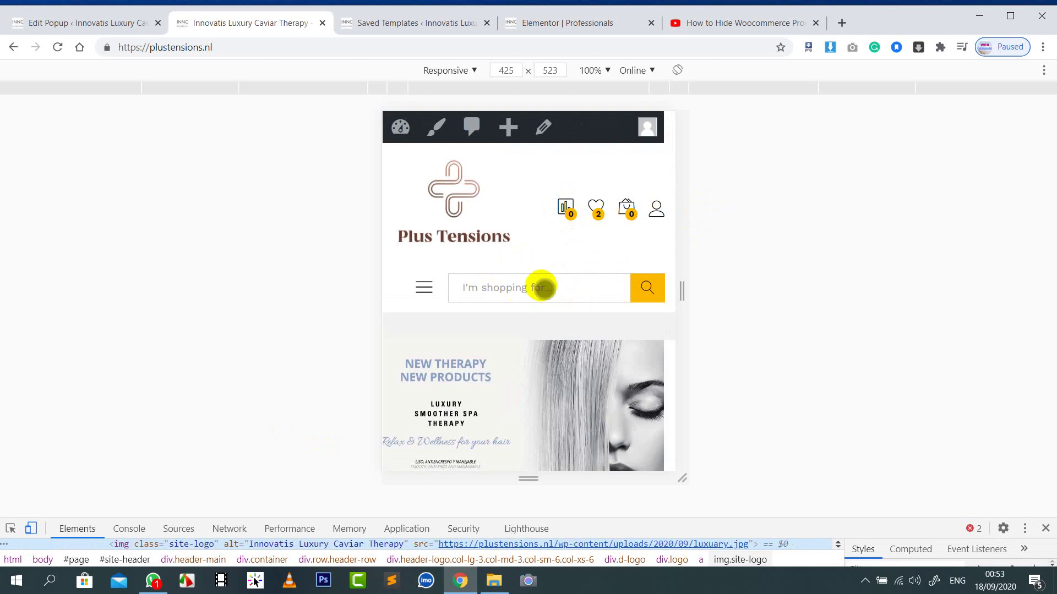
{"action": "scroll", "coordinate": [542, 287], "scroll_direction": "down", "scroll_amount": 2}
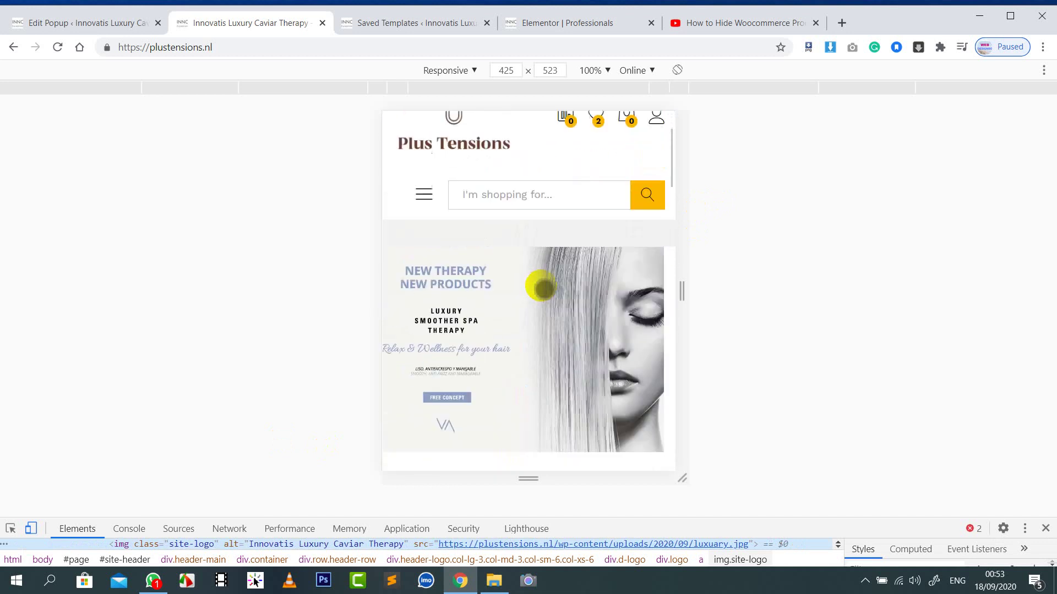
{"action": "left_click", "coordinate": [426, 221]}
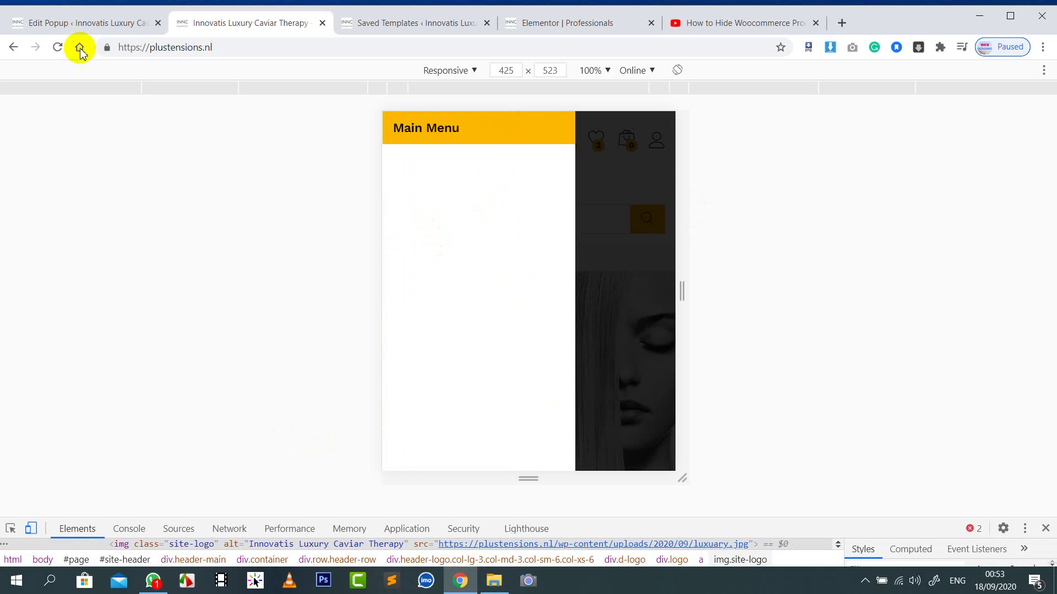
{"action": "left_click", "coordinate": [58, 47]}
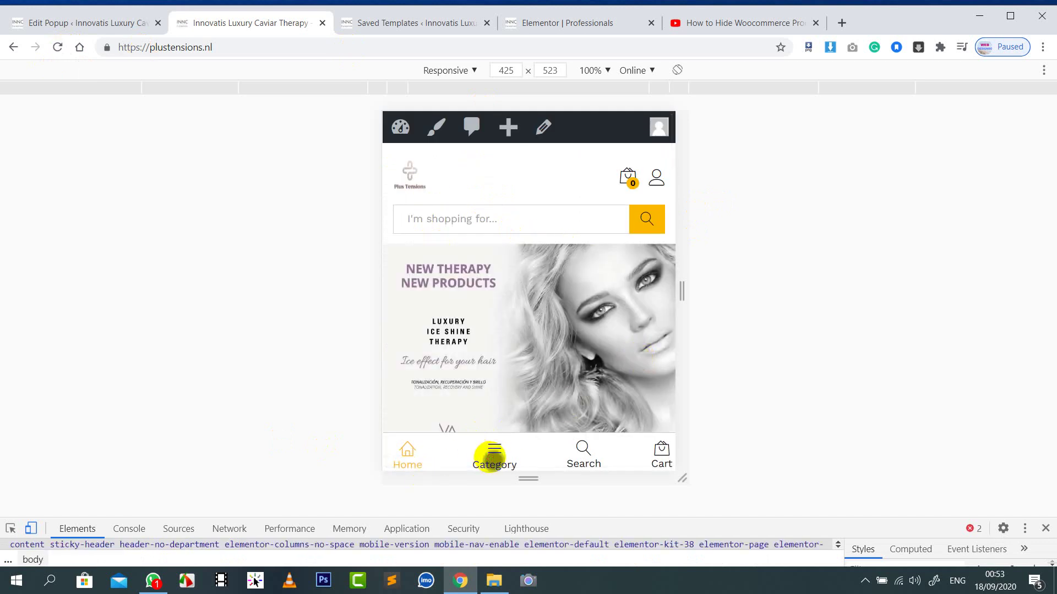
Step: Check the mobile category menu by expanding and collapsing Professionals, and open the Permanent Color Cream link
{"action": "left_click", "coordinate": [491, 456]}
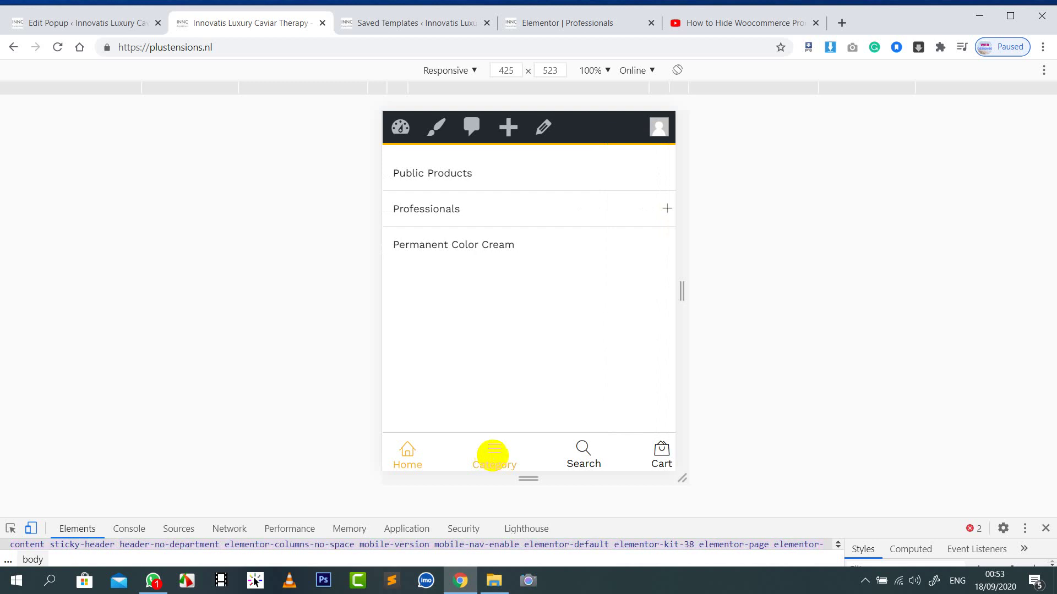
{"action": "left_click", "coordinate": [667, 210]}
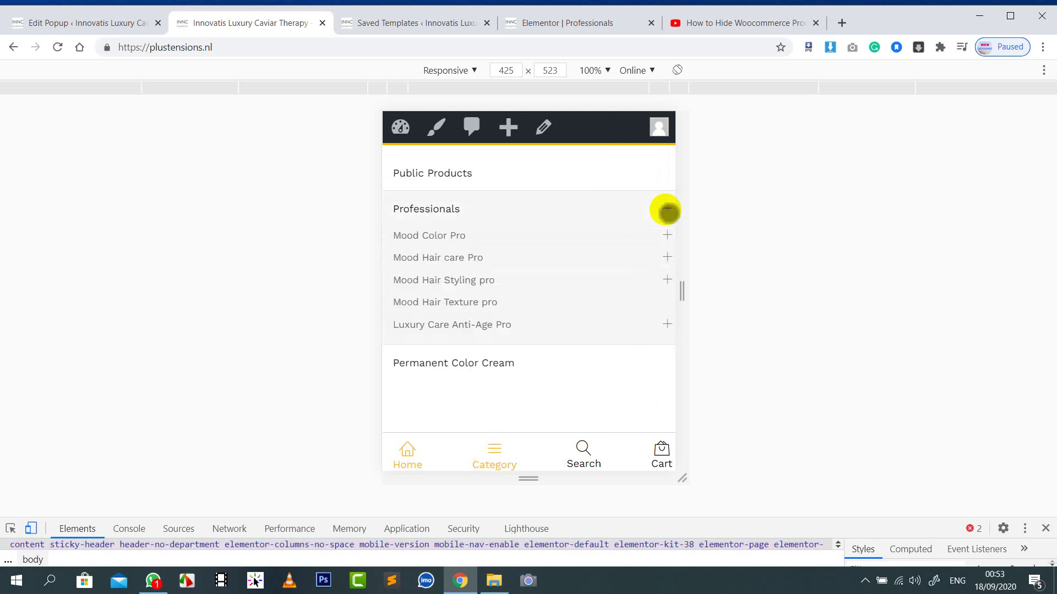
{"action": "left_click", "coordinate": [667, 210]}
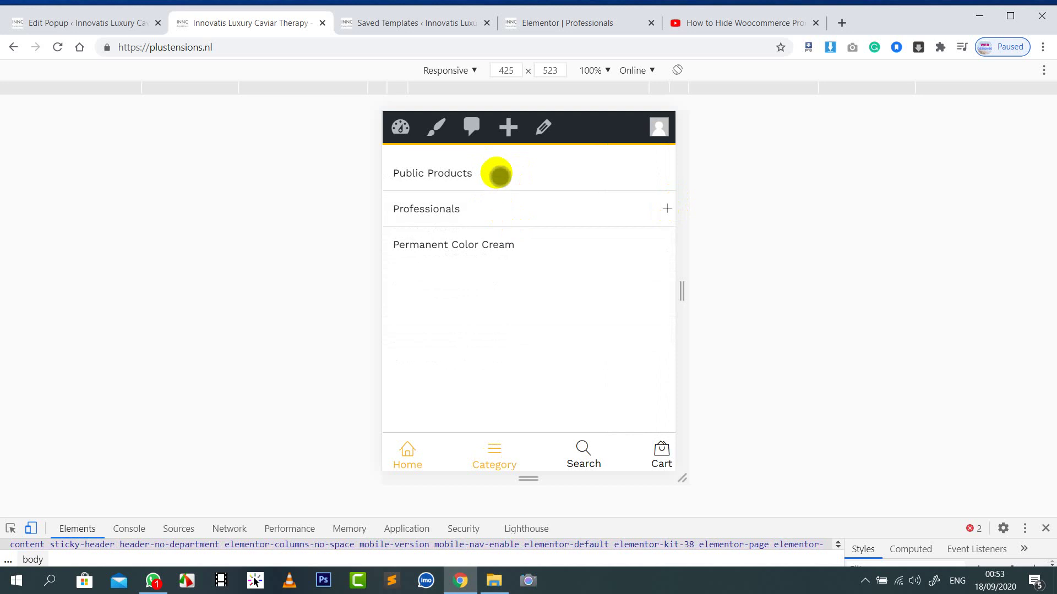
{"action": "left_click", "coordinate": [499, 251]}
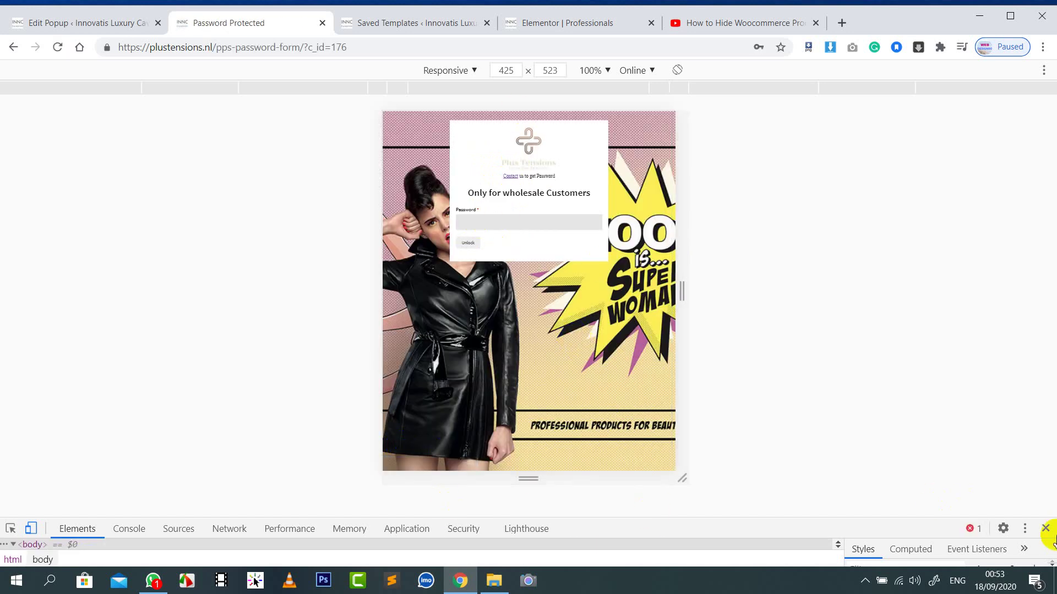
Step: Close the developer tools, return from the password page to the home page, and reload it in desktop layout
{"action": "left_click", "coordinate": [1046, 530]}
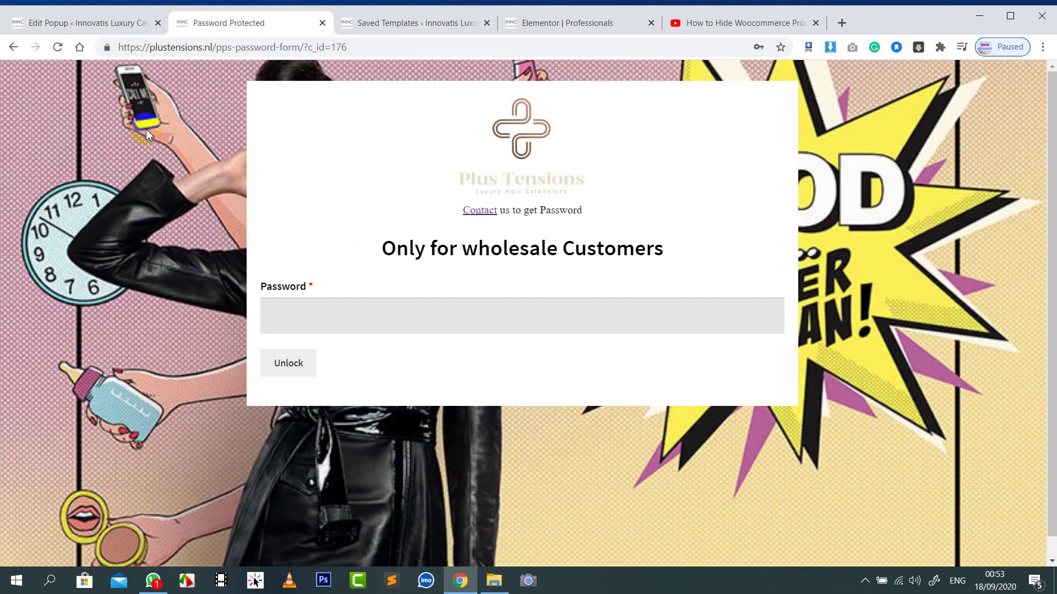
{"action": "left_click", "coordinate": [11, 46]}
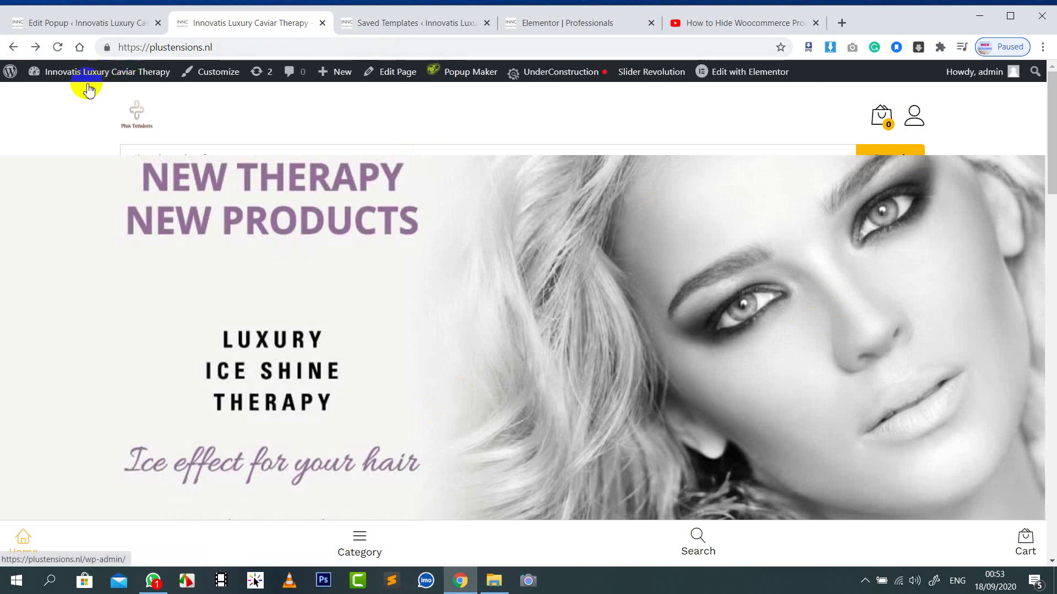
{"action": "left_click", "coordinate": [58, 46]}
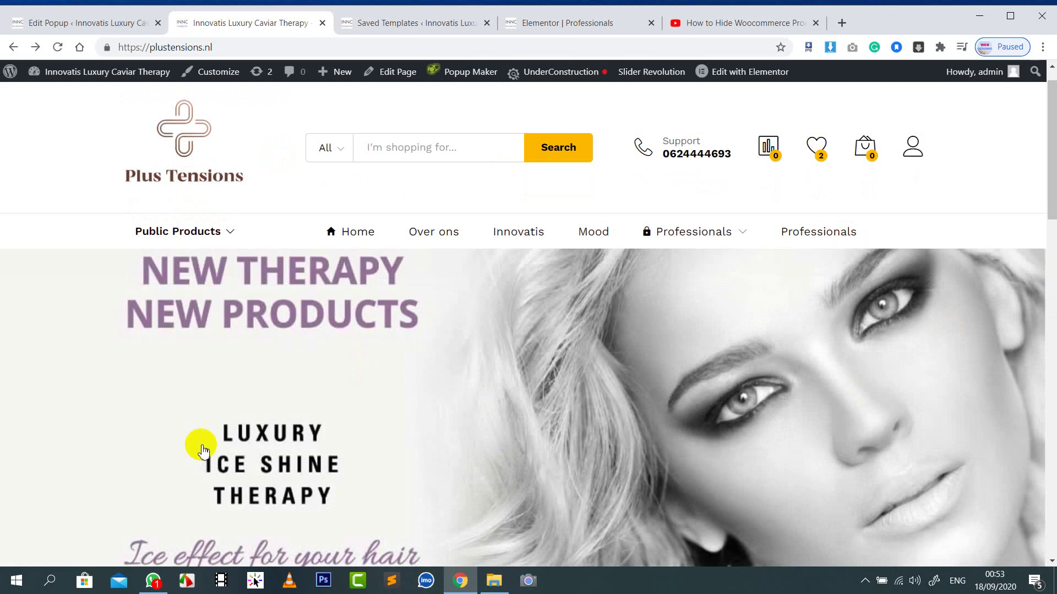
Step: Go back to the Password popup's edit page and review its Elementor template shortcode and display size settings
{"action": "left_click", "coordinate": [94, 21]}
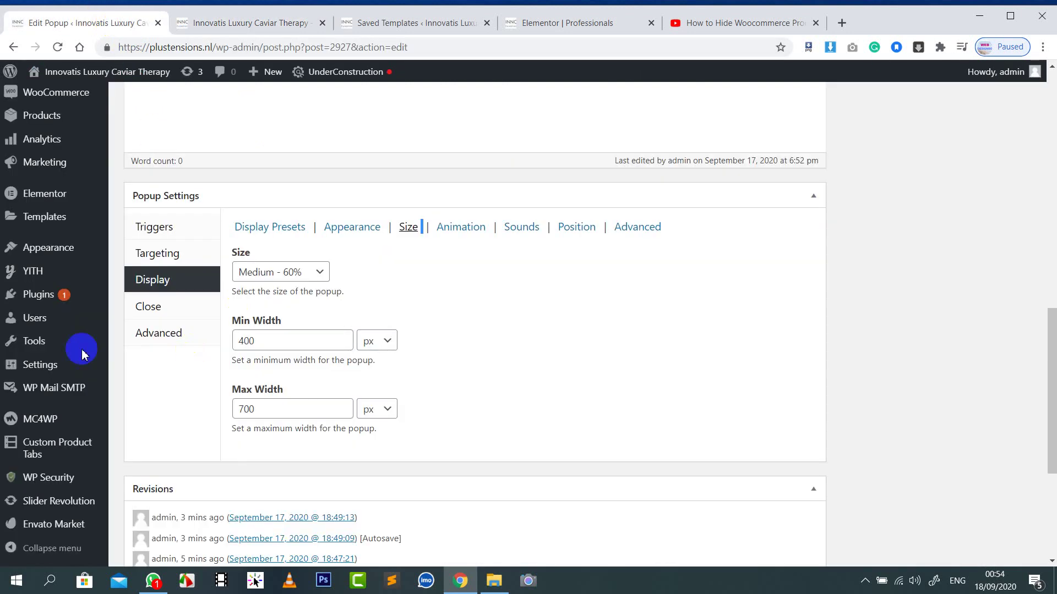
{"action": "mouse_move", "coordinate": [58, 306]}
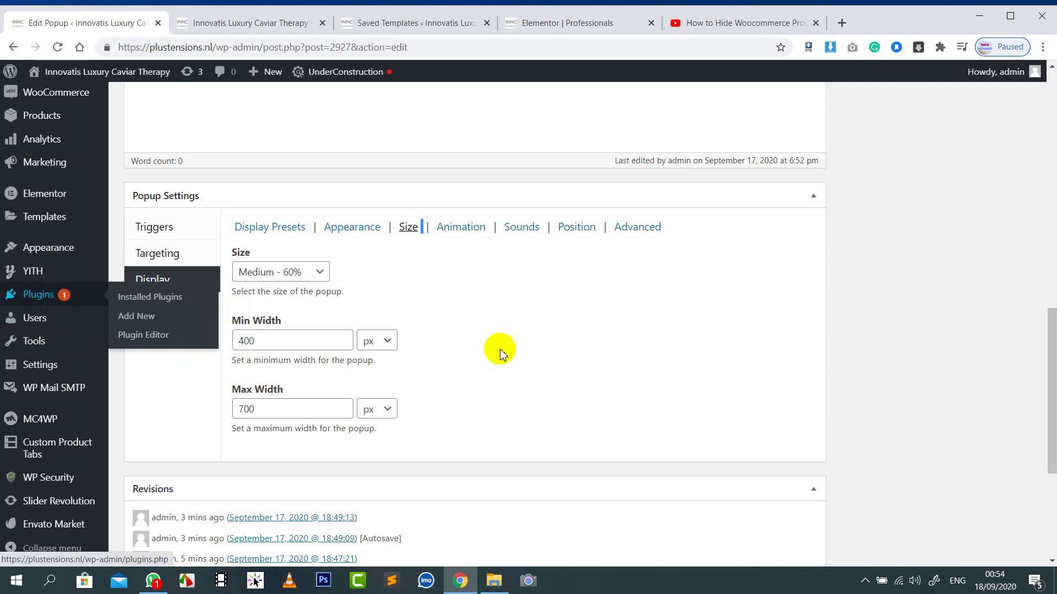
{"action": "scroll", "coordinate": [602, 349], "scroll_direction": "up", "scroll_amount": 10}
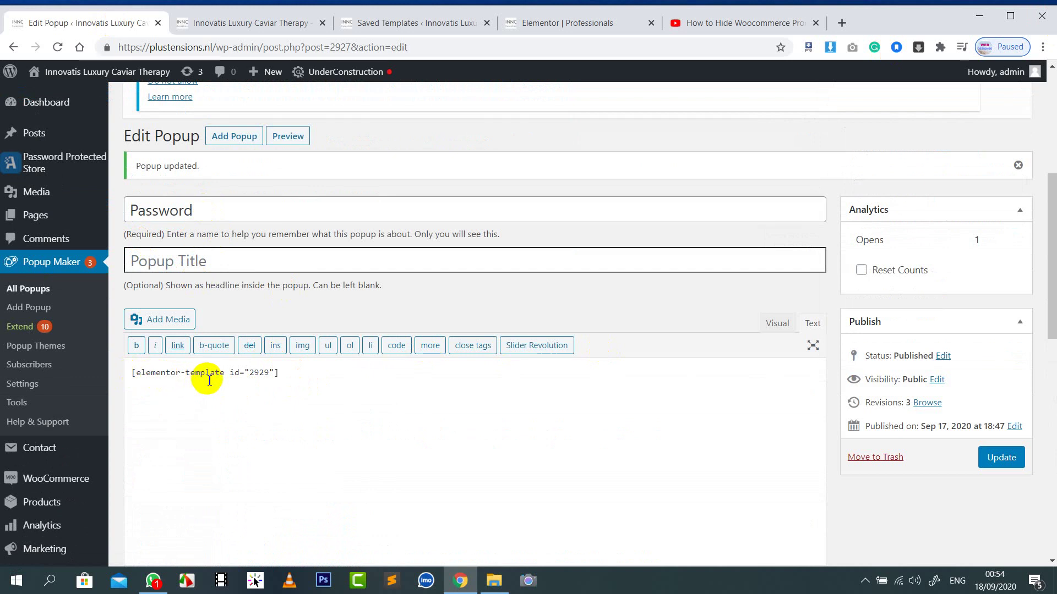
{"action": "scroll", "coordinate": [578, 500], "scroll_direction": "down", "scroll_amount": 6}
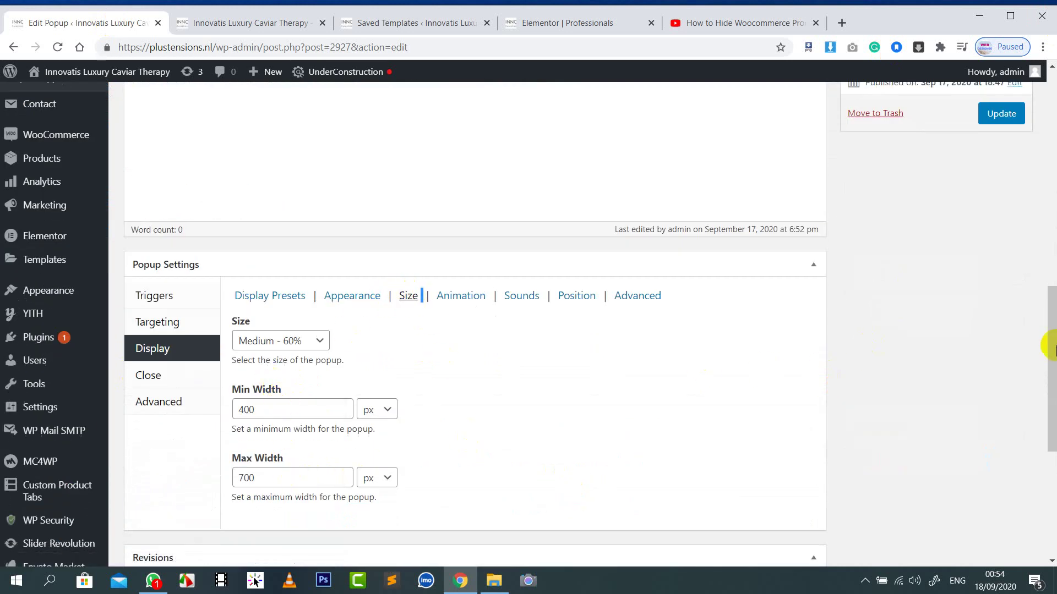
{"action": "scroll", "coordinate": [1051, 347], "scroll_direction": "up", "scroll_amount": 6}
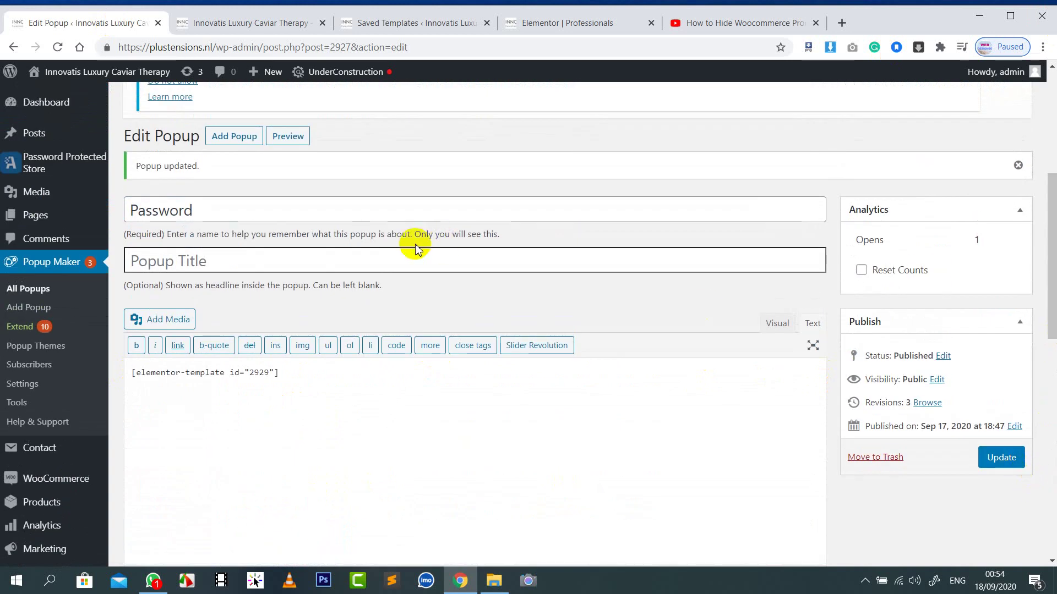
{"action": "scroll", "coordinate": [33, 408], "scroll_direction": "down", "scroll_amount": 2}
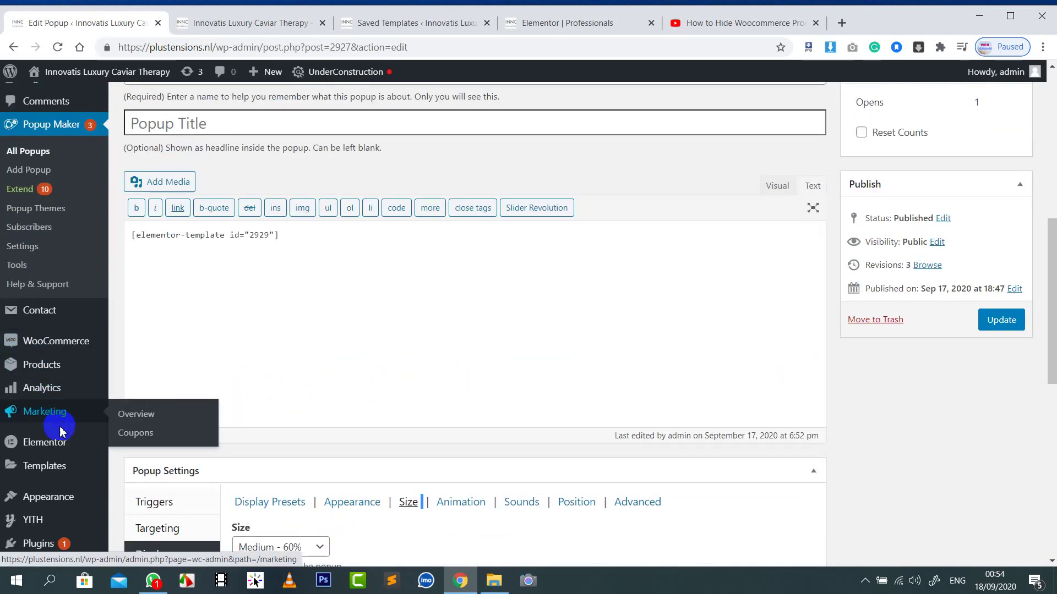
Step: Open the Main Menu for editing and move the Professionals custom link directly above the Professionals page item
{"action": "scroll", "coordinate": [55, 434], "scroll_direction": "down", "scroll_amount": 1}
{"action": "mouse_move", "coordinate": [48, 427]}
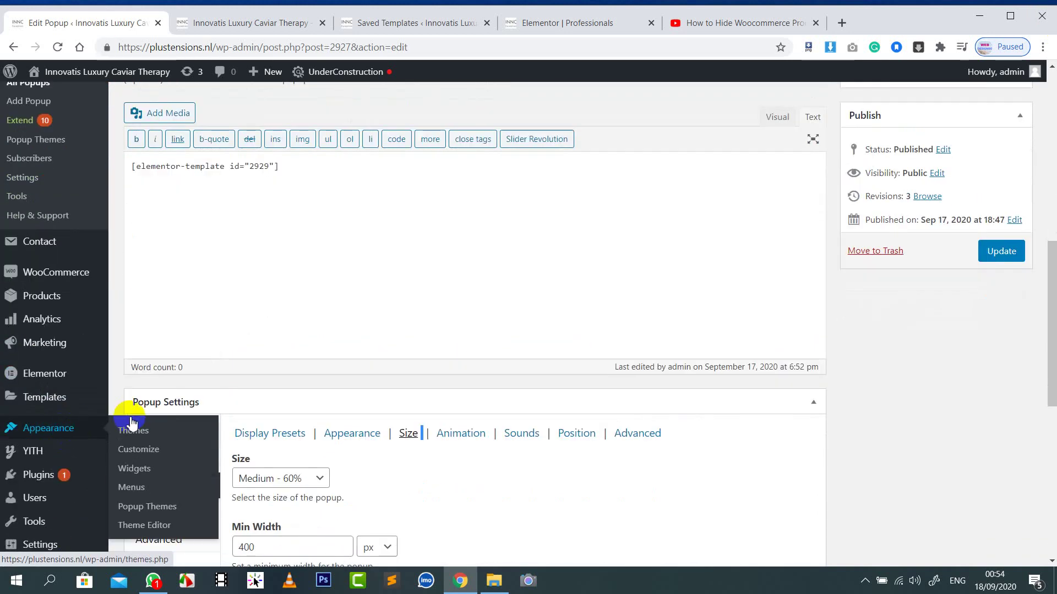
{"action": "left_click", "coordinate": [137, 486]}
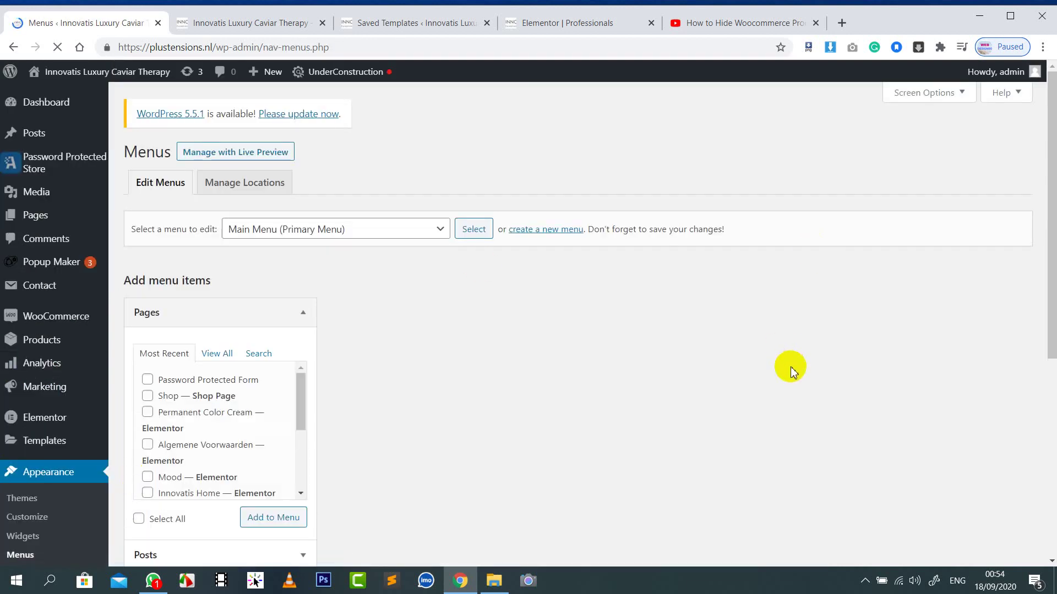
{"action": "scroll", "coordinate": [793, 370], "scroll_direction": "down", "scroll_amount": 15}
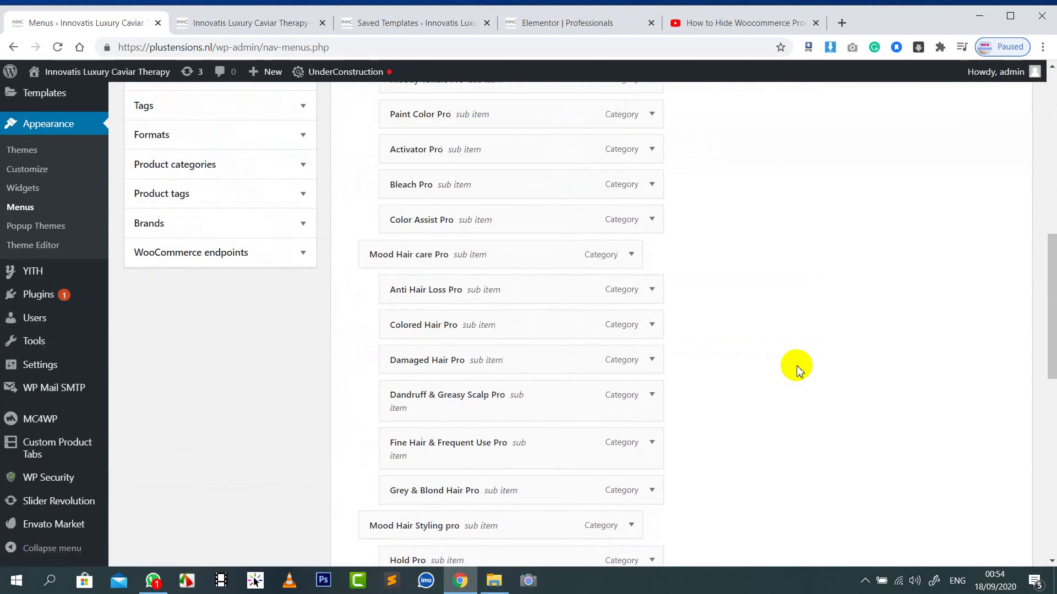
{"action": "scroll", "coordinate": [799, 370], "scroll_direction": "down", "scroll_amount": 7}
{"action": "scroll", "coordinate": [799, 367], "scroll_direction": "up", "scroll_amount": 1}
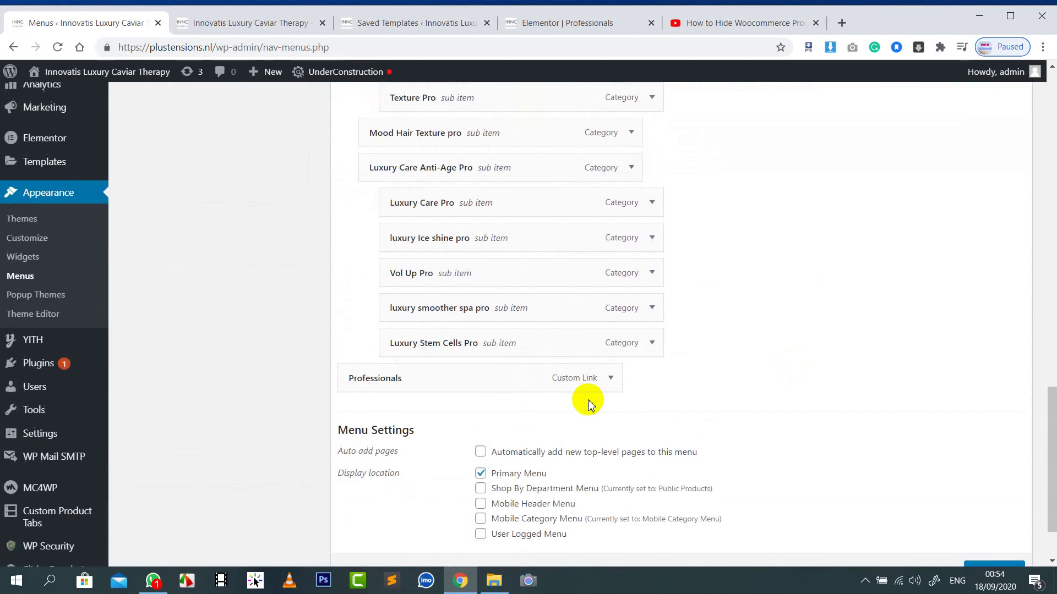
{"action": "left_click_drag", "start_coordinate": [490, 378], "coordinate": [491, 199]}
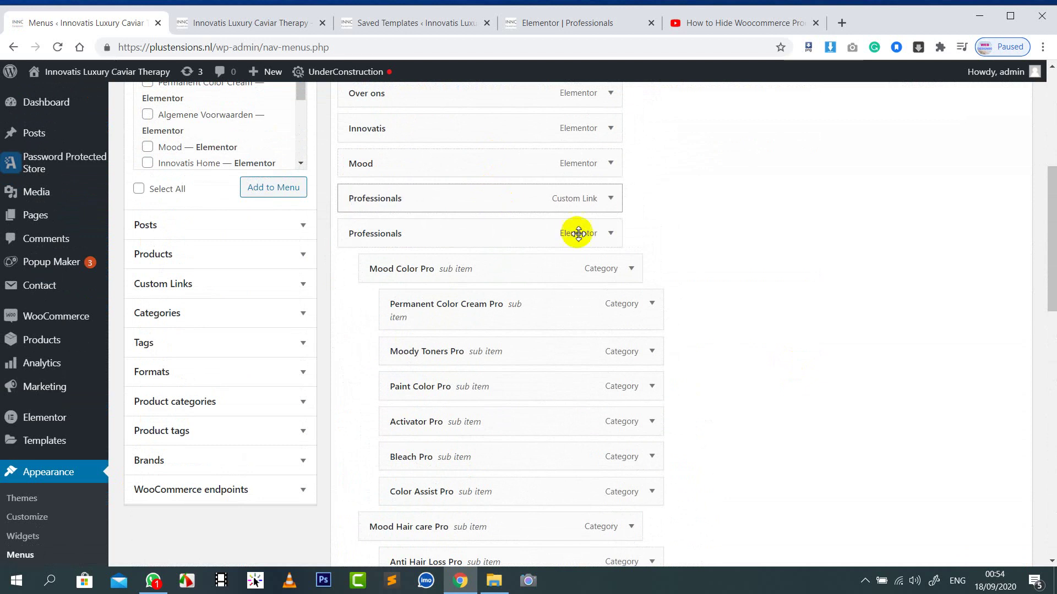
Step: Keep the Professionals custom link at top level and nest the Professionals page item with its children under it
{"action": "left_click", "coordinate": [611, 236]}
{"action": "left_click", "coordinate": [610, 236]}
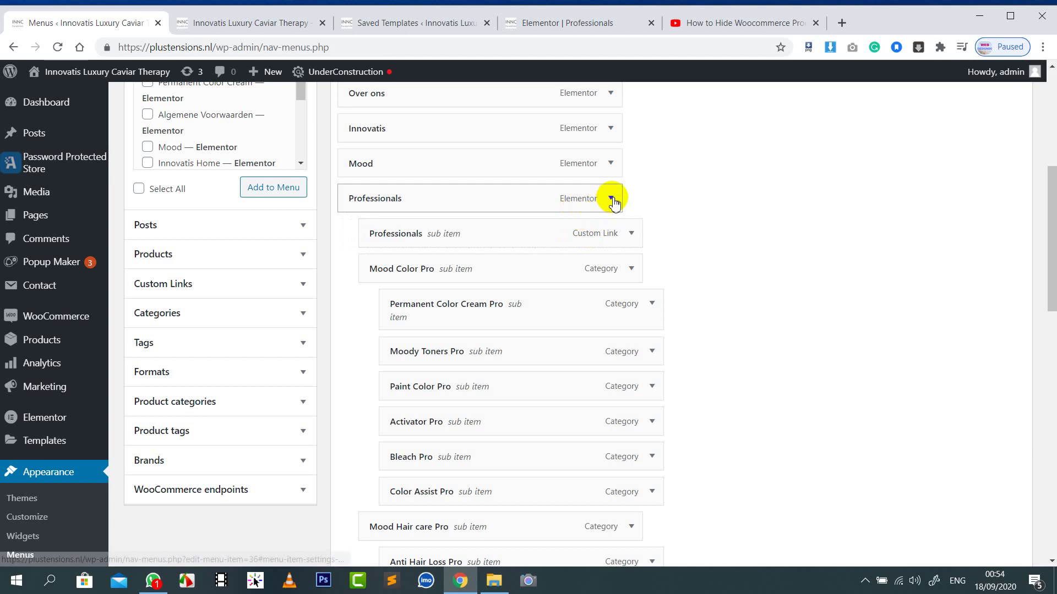
{"action": "left_click_drag", "start_coordinate": [602, 222], "coordinate": [557, 194]}
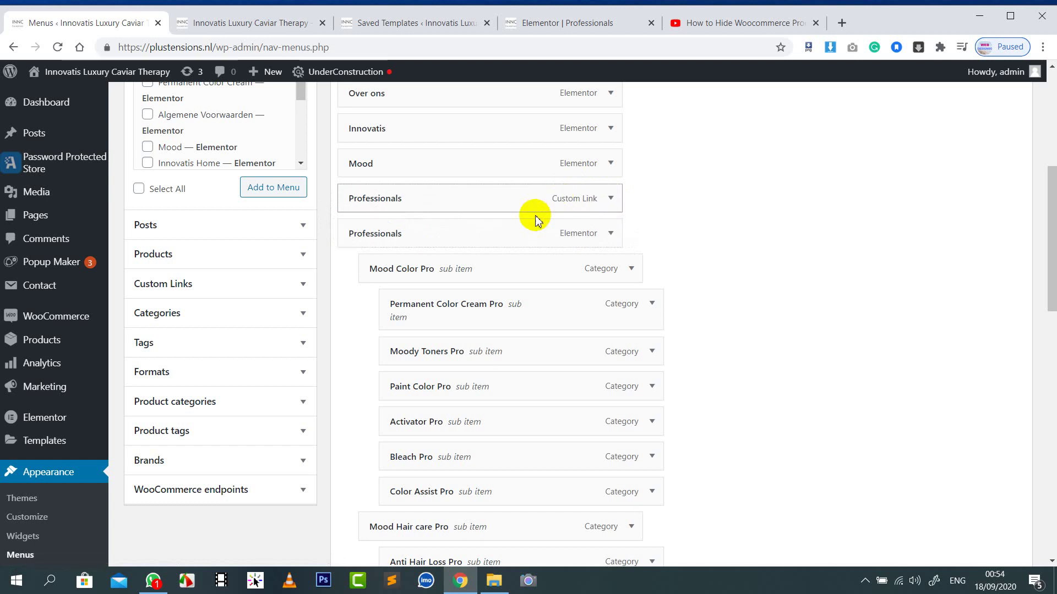
{"action": "mouse_move", "coordinate": [580, 243]}
{"action": "left_mouse_down"}
{"action": "mouse_move", "coordinate": [576, 216]}
{"action": "mouse_move", "coordinate": [583, 240]}
{"action": "mouse_move", "coordinate": [572, 243]}
{"action": "mouse_move", "coordinate": [608, 229]}
{"action": "mouse_move", "coordinate": [545, 227]}
{"action": "mouse_move", "coordinate": [660, 232]}
{"action": "mouse_move", "coordinate": [580, 228]}
{"action": "mouse_move", "coordinate": [571, 188]}
{"action": "mouse_move", "coordinate": [543, 232]}
{"action": "mouse_move", "coordinate": [568, 231]}
{"action": "mouse_move", "coordinate": [561, 238]}
{"action": "left_mouse_up"}
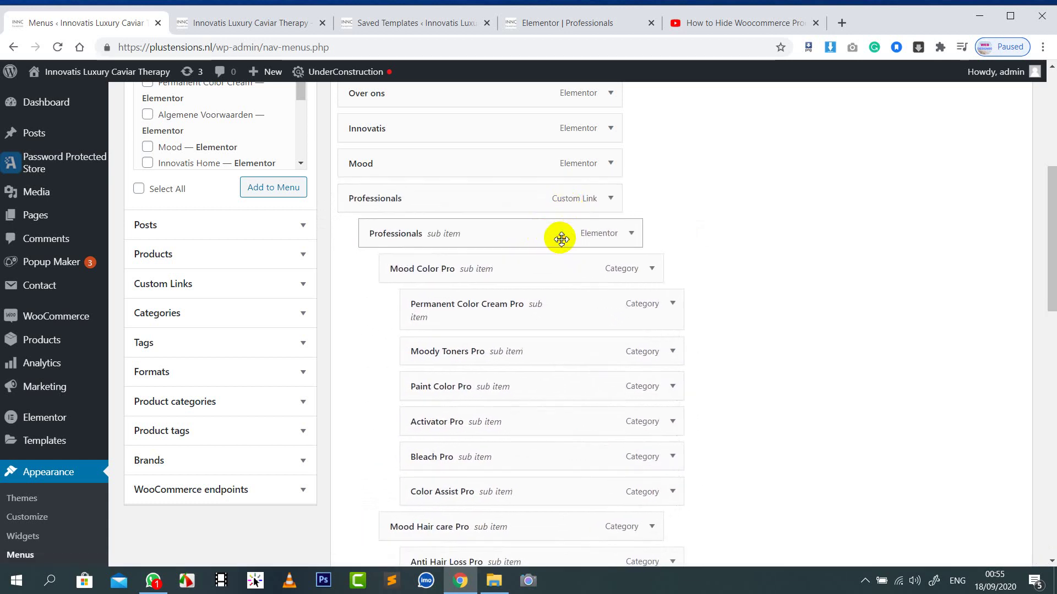
Step: Expand the nested Professionals page item and remove it from the menu
{"action": "left_click", "coordinate": [631, 234]}
{"action": "left_click", "coordinate": [630, 234]}
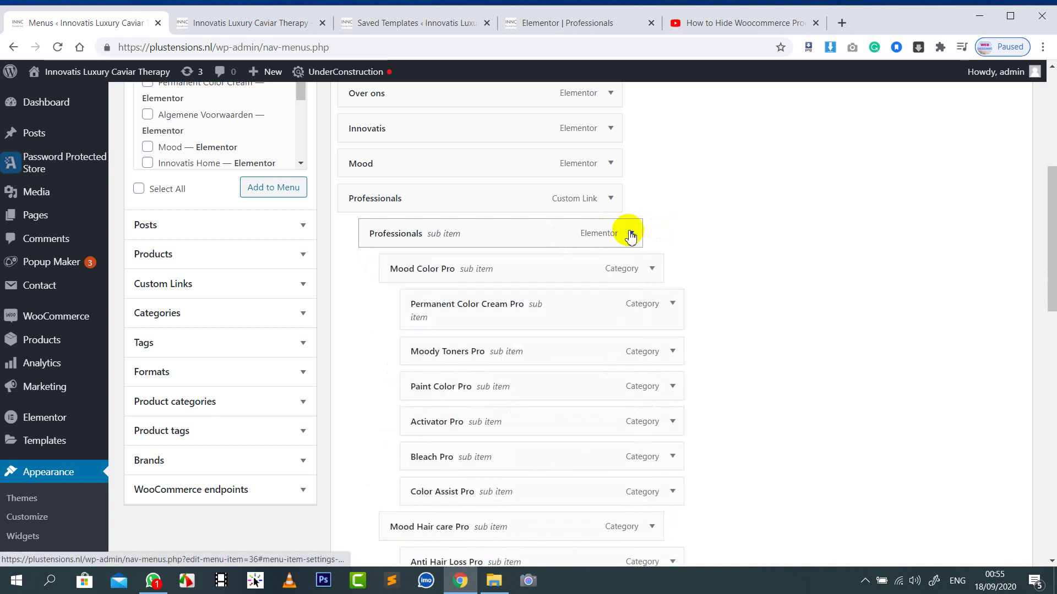
{"action": "left_click", "coordinate": [631, 234]}
{"action": "scroll", "coordinate": [631, 234], "scroll_direction": "down", "scroll_amount": 5}
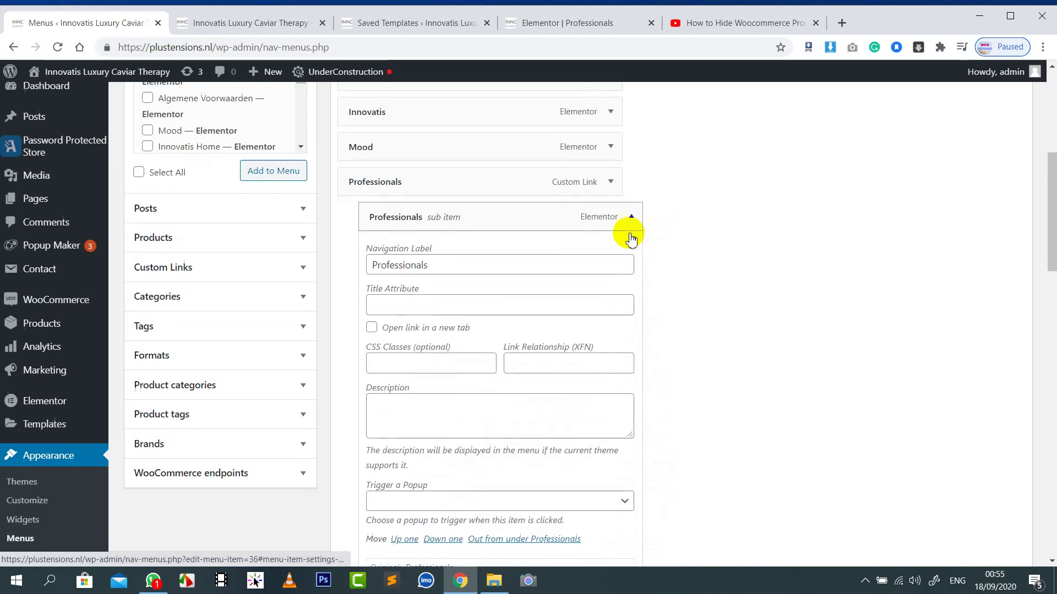
{"action": "left_click", "coordinate": [385, 336]}
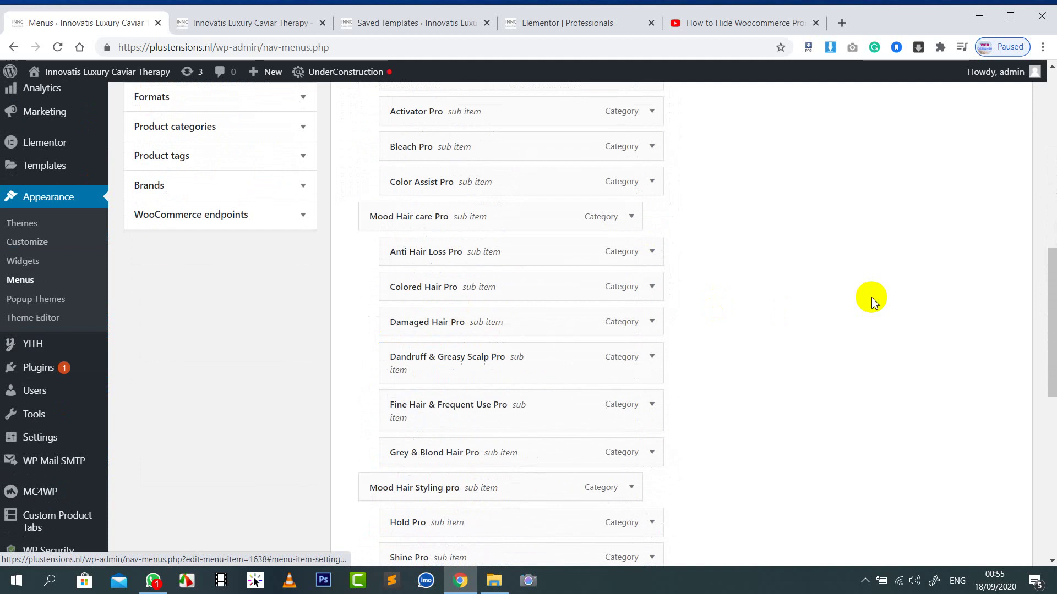
Step: Review the Professionals submenu structure and check the custom link's URL and popup trigger settings
{"action": "scroll", "coordinate": [871, 300], "scroll_direction": "up", "scroll_amount": 5}
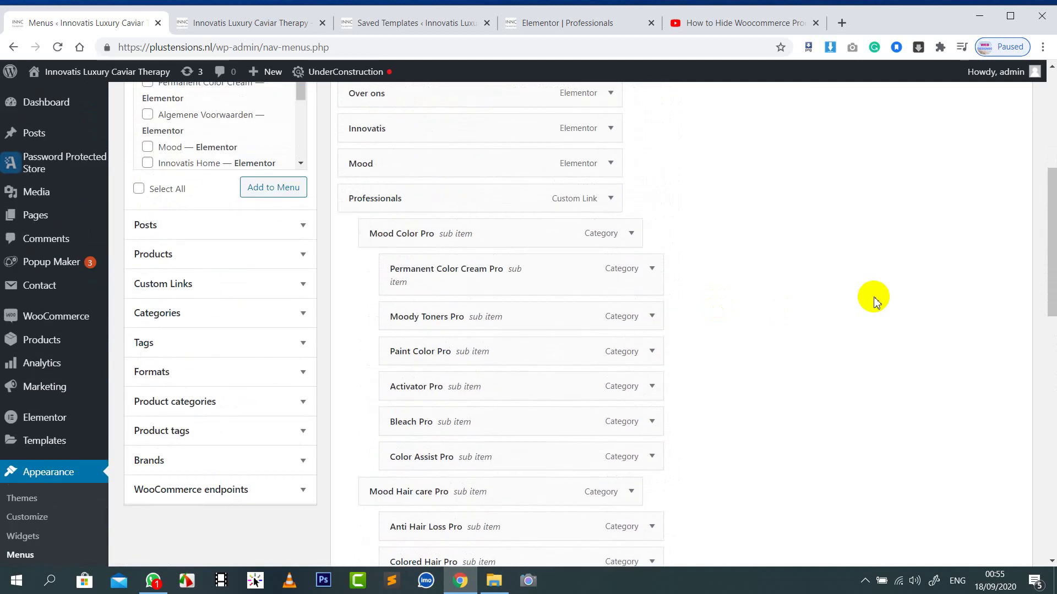
{"action": "scroll", "coordinate": [875, 300], "scroll_direction": "up", "scroll_amount": 2}
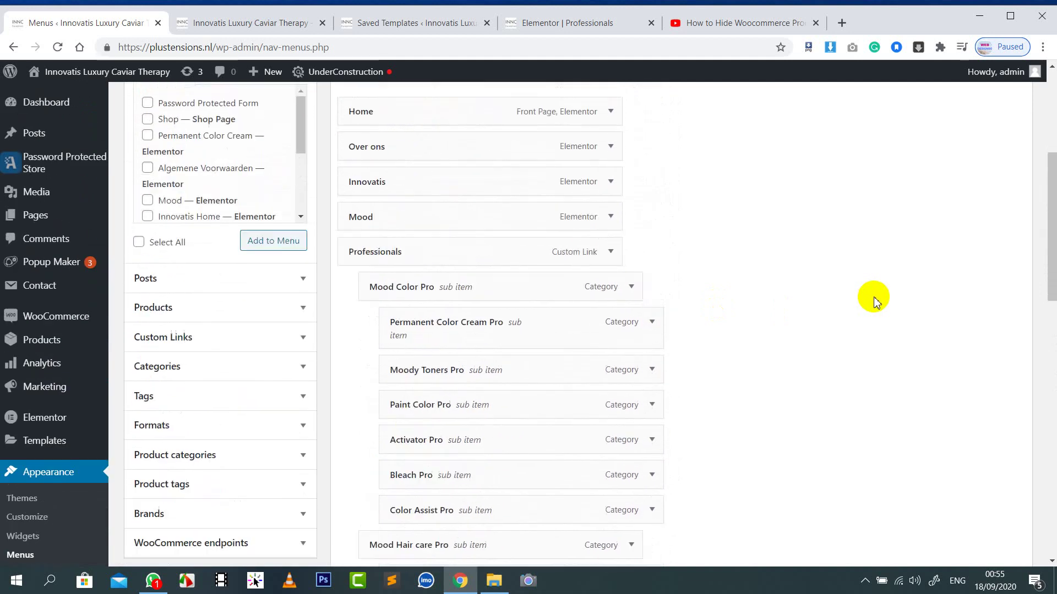
{"action": "scroll", "coordinate": [956, 236], "scroll_direction": "down", "scroll_amount": 15}
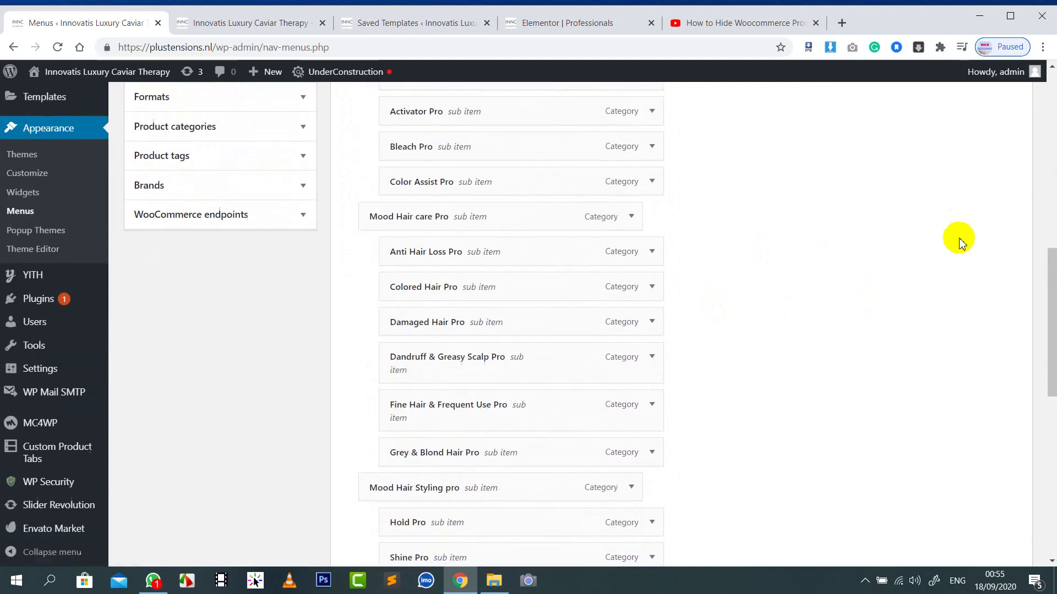
{"action": "scroll", "coordinate": [863, 369], "scroll_direction": "up", "scroll_amount": 12}
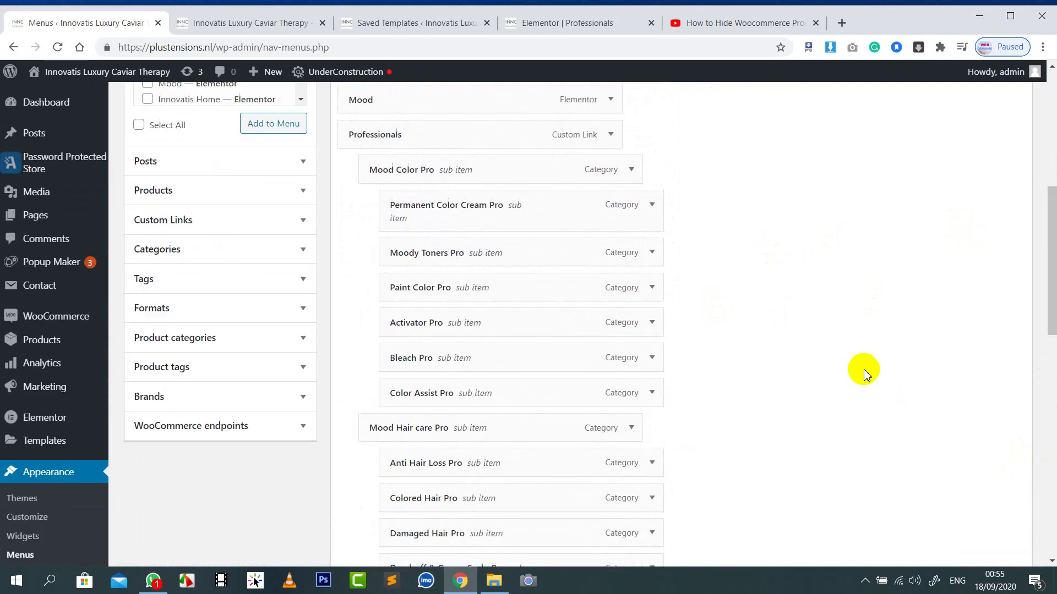
{"action": "left_click", "coordinate": [607, 207]}
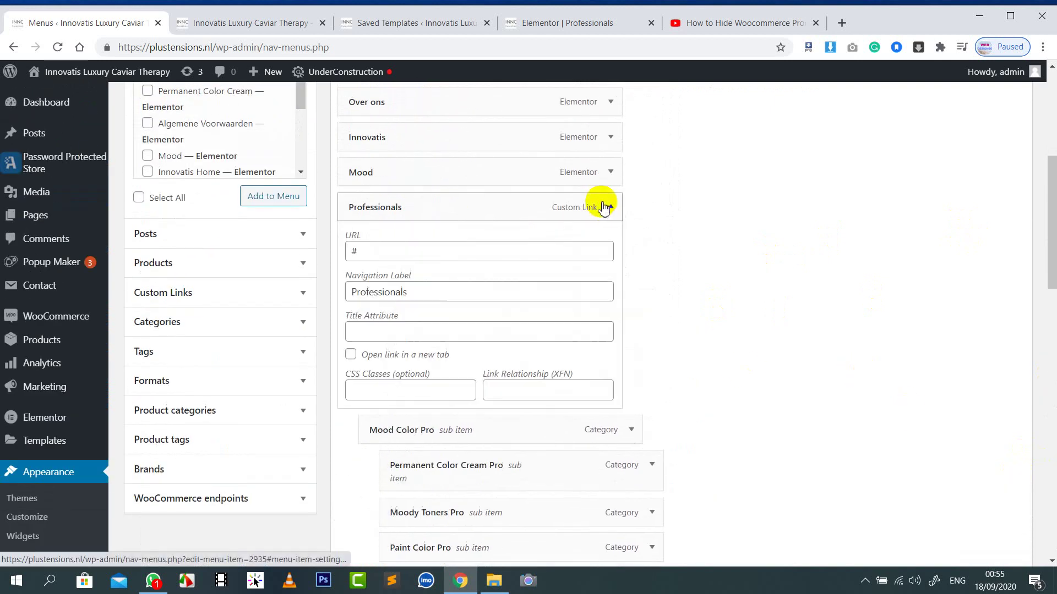
{"action": "left_click", "coordinate": [391, 259]}
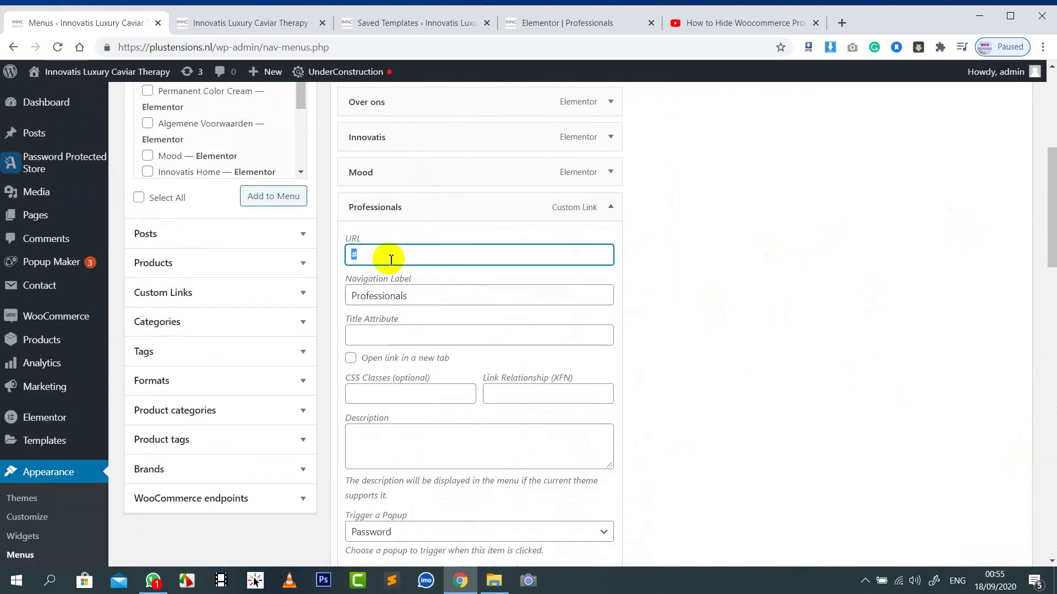
{"action": "left_click", "coordinate": [610, 207]}
{"action": "scroll", "coordinate": [1045, 424], "scroll_direction": "down", "scroll_amount": 10}
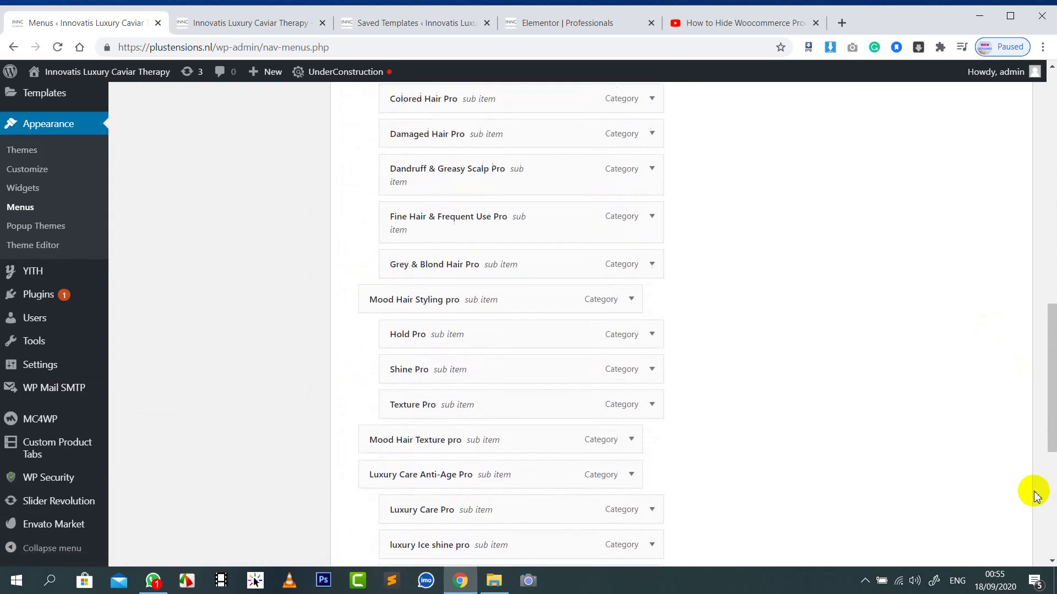
Step: Save the Main Menu and reload the shop's home page with the updated navigation
{"action": "left_click", "coordinate": [1024, 494]}
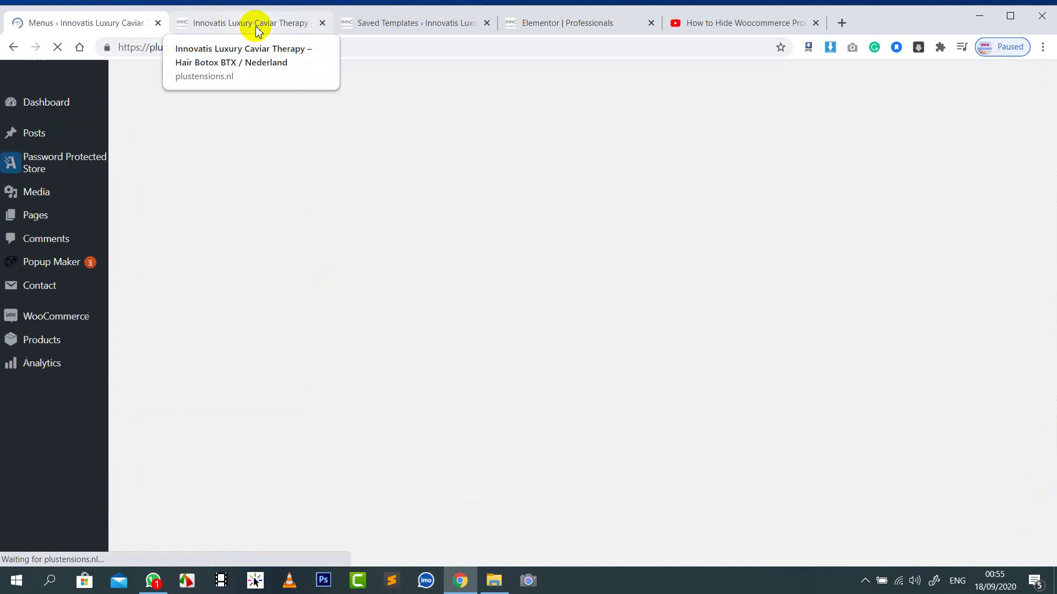
{"action": "left_click", "coordinate": [255, 25]}
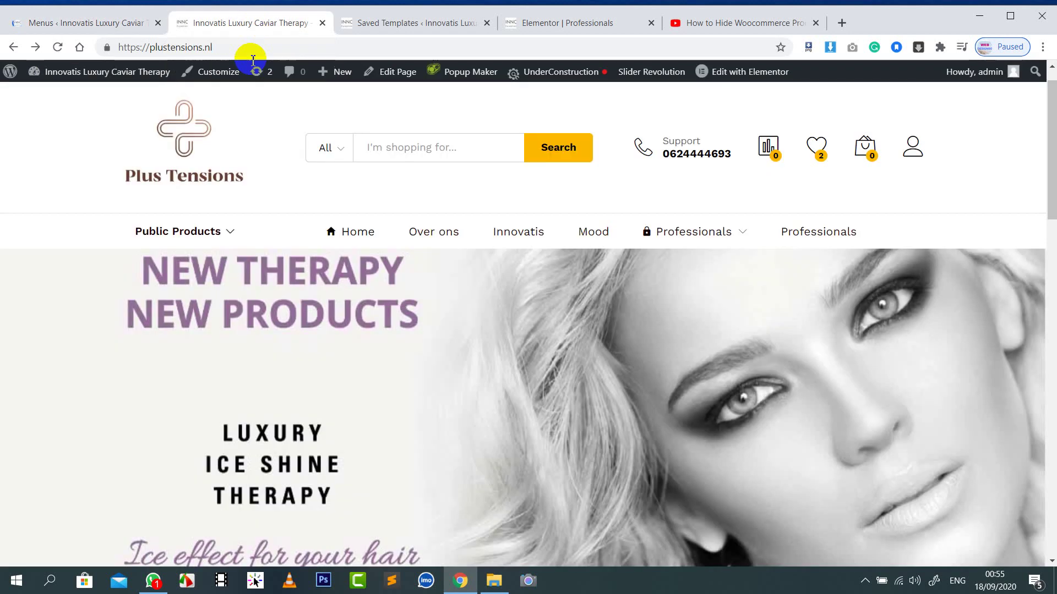
{"action": "left_click", "coordinate": [60, 48]}
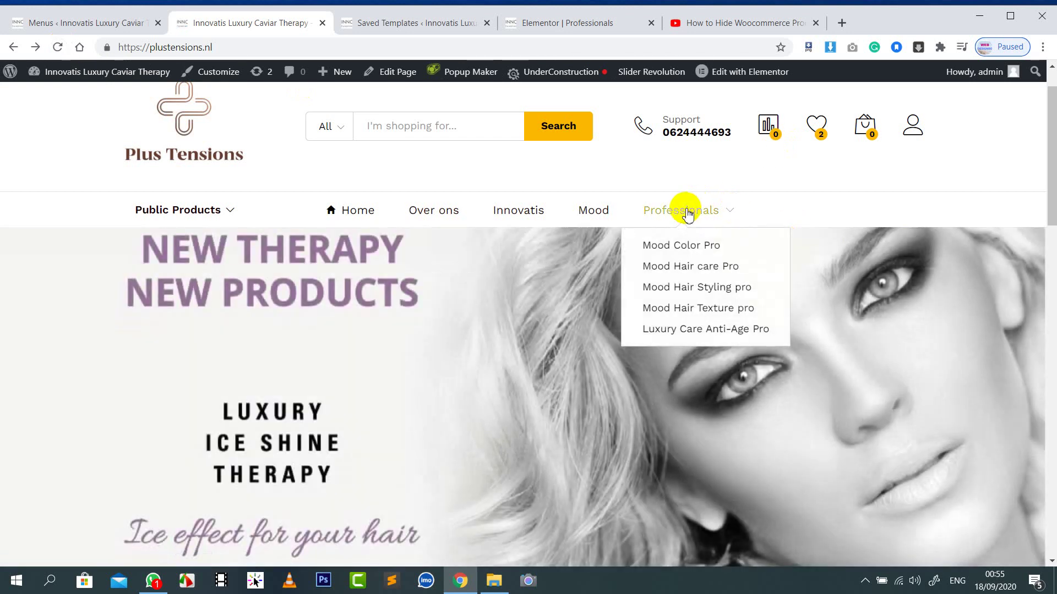
Step: Test the Professionals menu item on the home page by opening and closing its registration form popup three times
{"action": "left_click", "coordinate": [685, 210]}
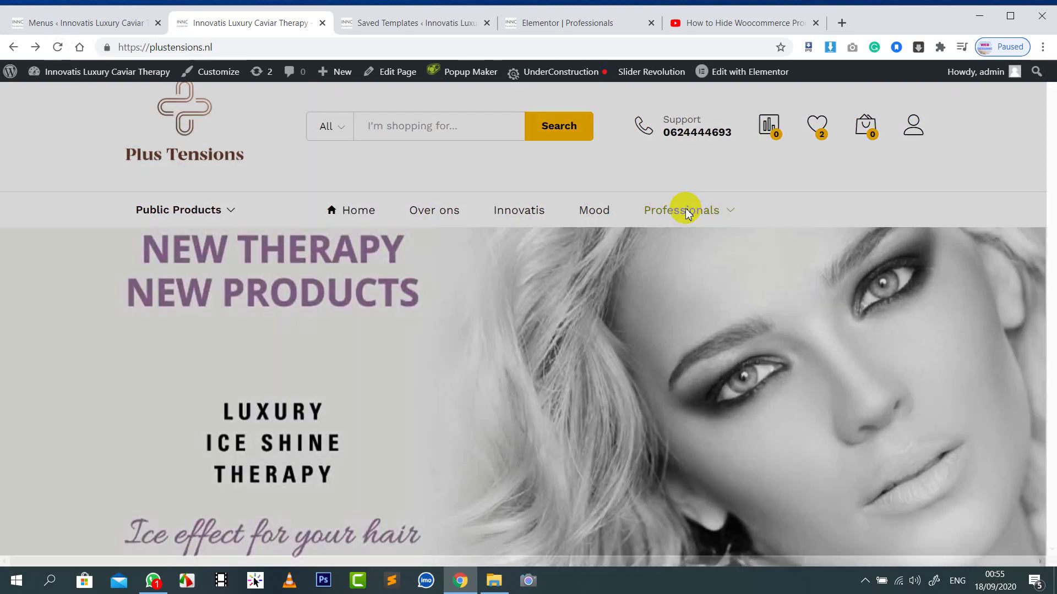
{"action": "left_click", "coordinate": [763, 130]}
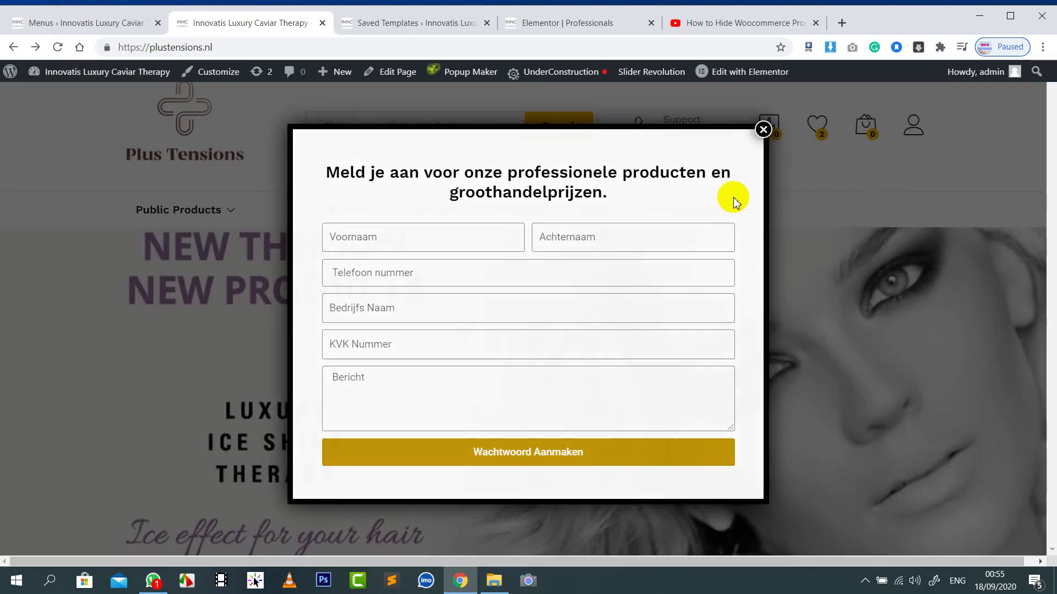
{"action": "left_click", "coordinate": [673, 212]}
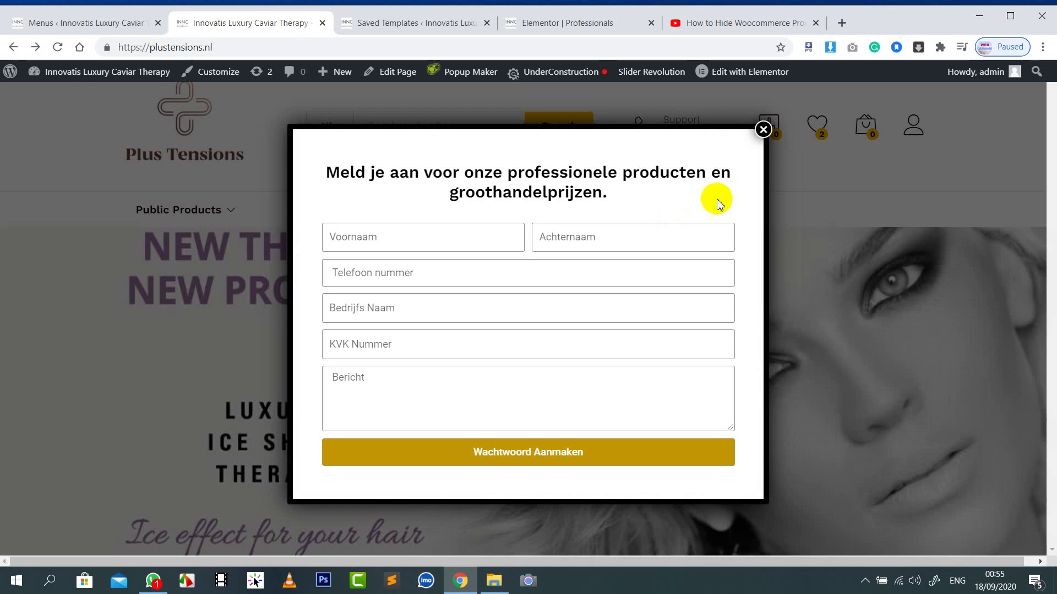
{"action": "left_click", "coordinate": [763, 129]}
{"action": "left_click", "coordinate": [675, 212]}
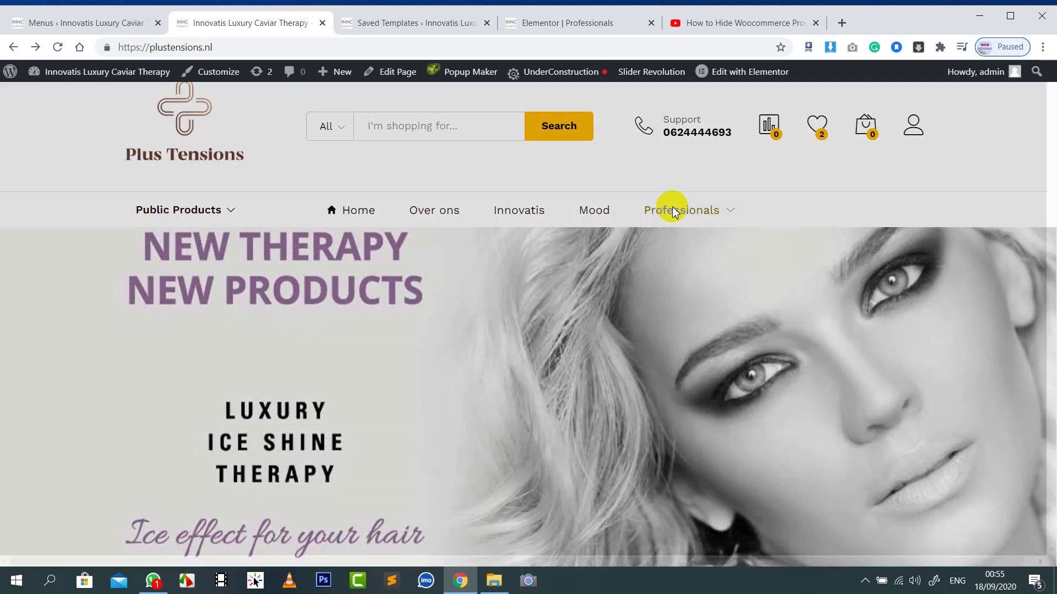
{"action": "left_click", "coordinate": [763, 129]}
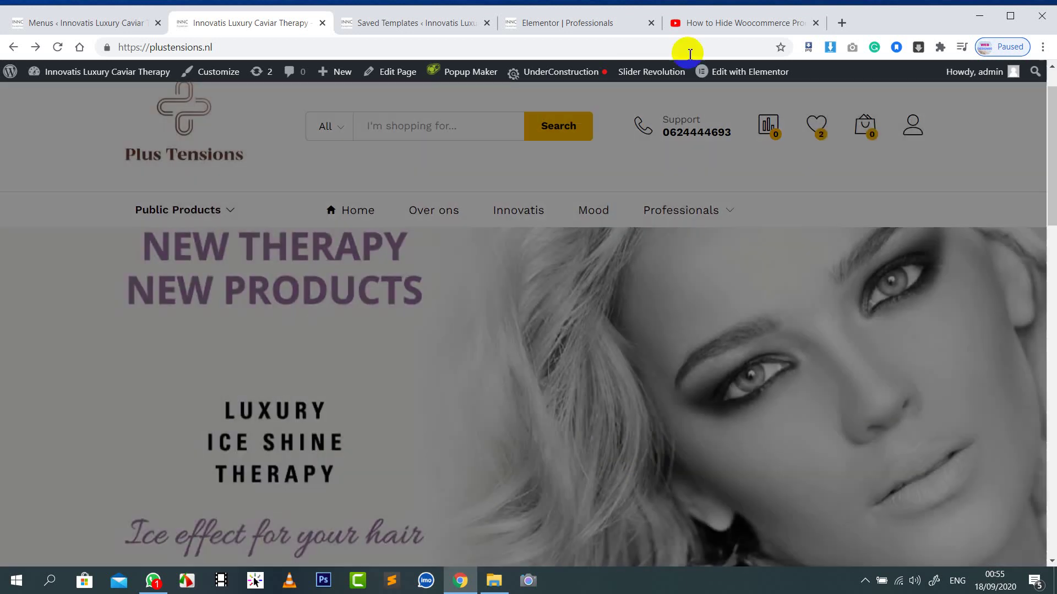